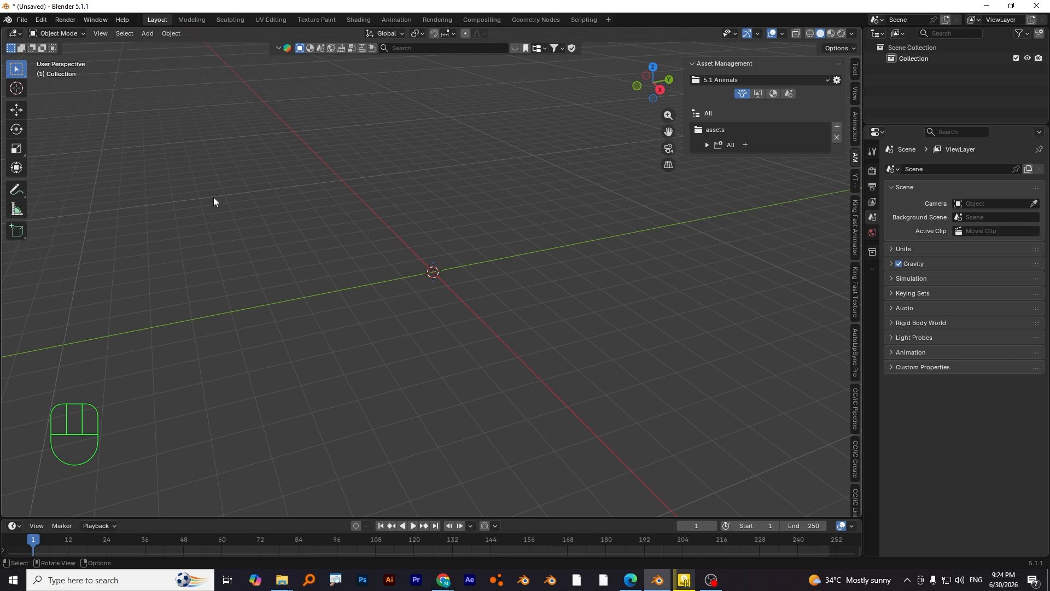
{"action": "left_click_drag", "start_coordinate": [62, 299], "coordinate": [2, 83]}
{"action": "mouse_move", "coordinate": [78, 186]}
{"action": "left_mouse_down"}
{"action": "mouse_move", "coordinate": [1, 137]}
{"action": "mouse_move", "coordinate": [2, 88]}
{"action": "mouse_move", "coordinate": [21, 74]}
{"action": "mouse_move", "coordinate": [50, 93]}
{"action": "left_mouse_up"}
{"action": "left_click", "coordinate": [20, 72]}
{"action": "left_click_drag", "start_coordinate": [68, 183], "coordinate": [61, 95]}
{"action": "left_click_drag", "start_coordinate": [58, 180], "coordinate": [5, 87]}
{"action": "left_click_drag", "start_coordinate": [22, 68], "coordinate": [49, 94]}
{"action": "left_click_drag", "start_coordinate": [37, 178], "coordinate": [10, 83]}
{"action": "left_click_drag", "start_coordinate": [486, 219], "coordinate": [474, 251], "text": "ctrl+alt"}
Append the Bear model from the Animals category of the 5.1 Animals asset library.
{"action": "left_click", "coordinate": [706, 145]}
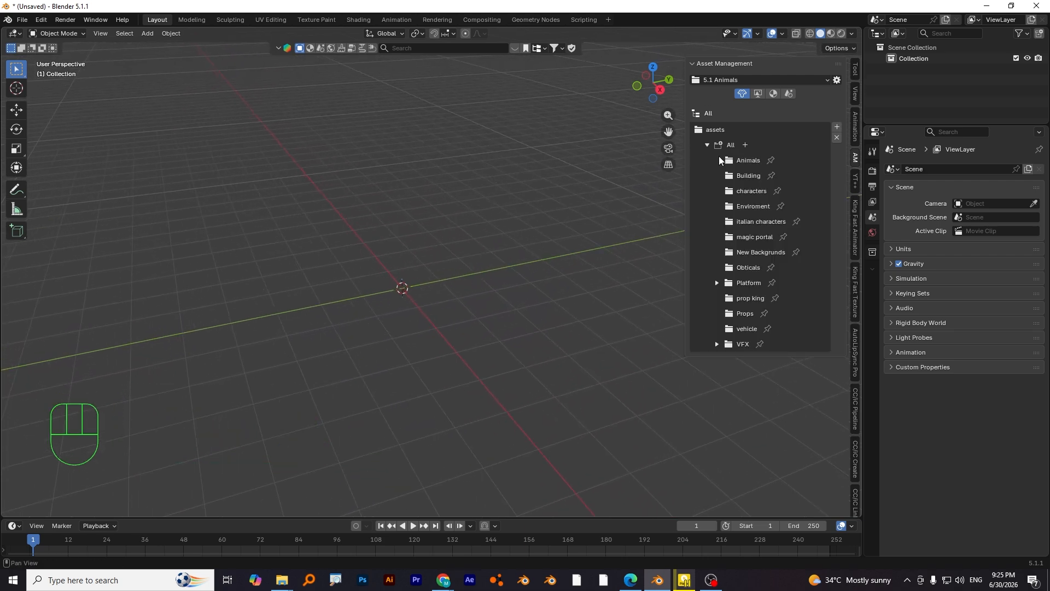
{"action": "left_click", "coordinate": [740, 161]}
{"action": "left_click", "coordinate": [771, 185]}
{"action": "left_click", "coordinate": [569, 276]}
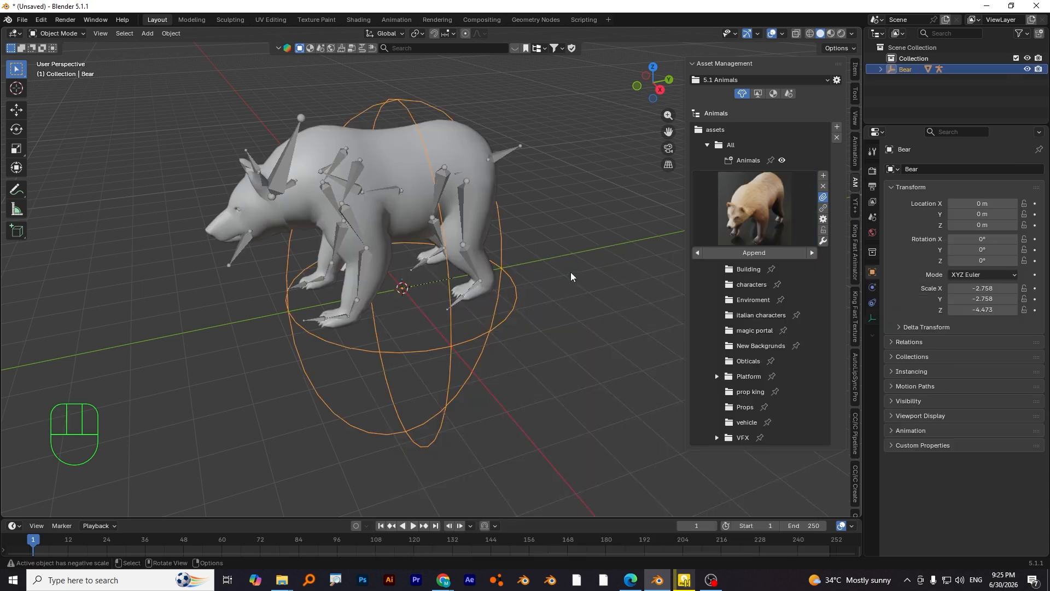
{"action": "scroll", "coordinate": [520, 263], "scroll_direction": "down", "scroll_amount": 2}
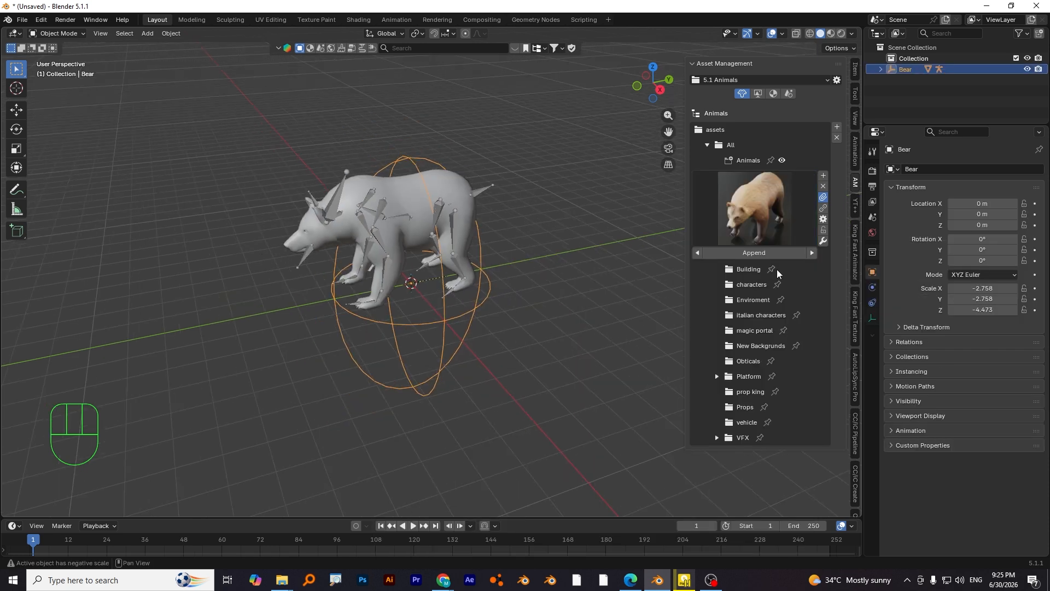
In the right side view, remove the NLA strips from the bear's armature and set a fake user on all actions.
{"action": "left_click", "coordinate": [854, 206]}
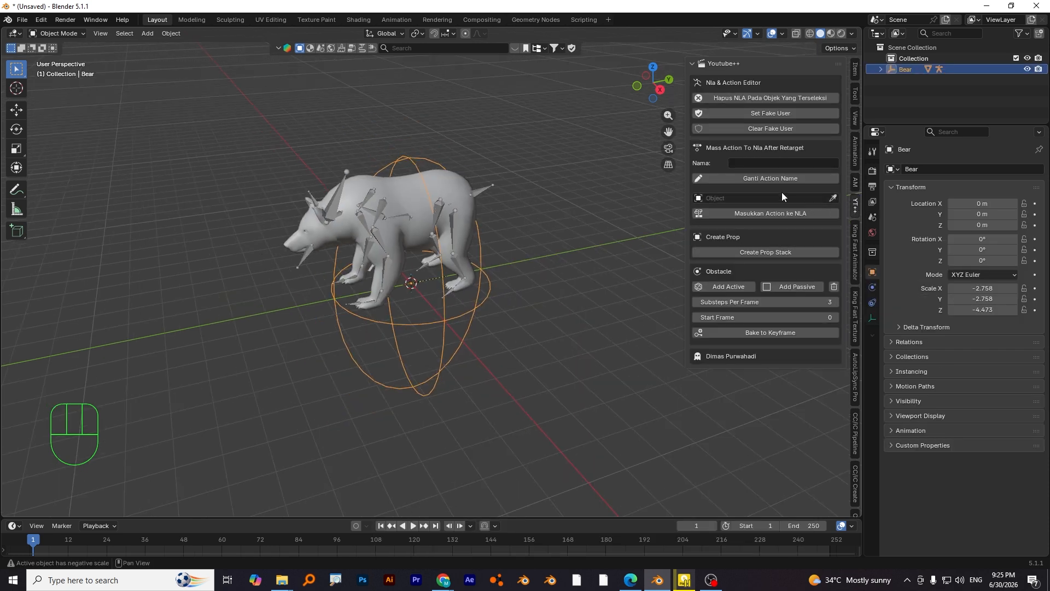
{"action": "key", "text": "KP_3"}
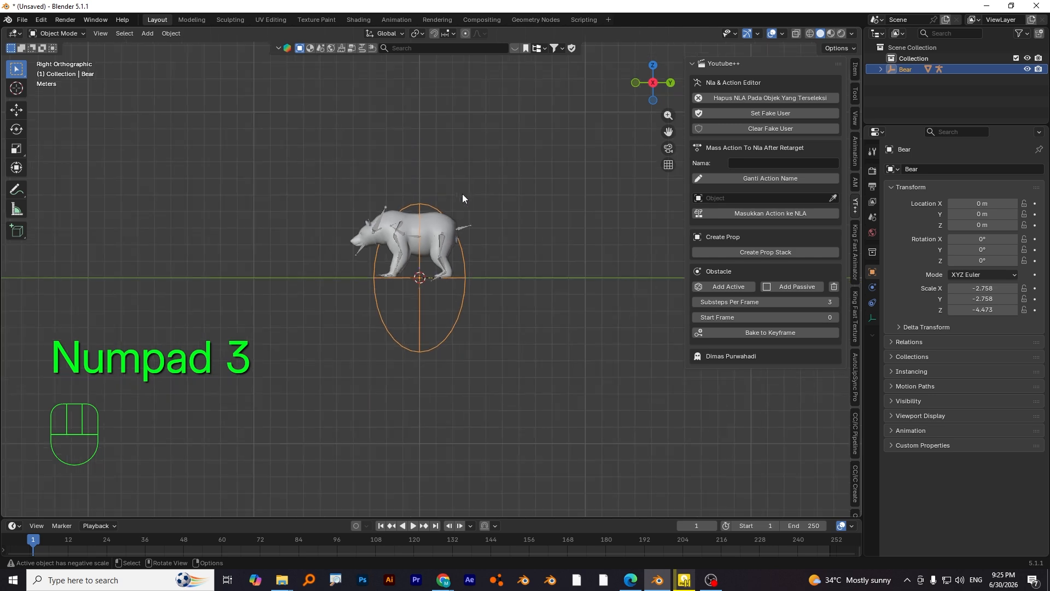
{"action": "middle_click_drag", "start_coordinate": [461, 193], "coordinate": [488, 254], "text": "ctrl+alt"}
{"action": "middle_click_drag", "start_coordinate": [457, 229], "coordinate": [500, 222], "text": "alt+shift"}
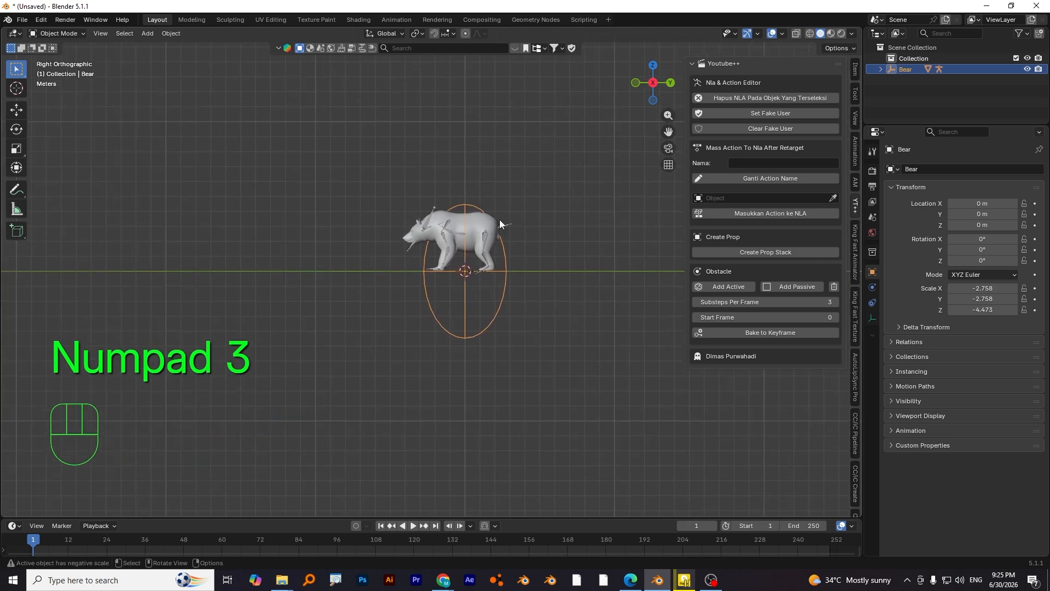
{"action": "left_click", "coordinate": [435, 213]}
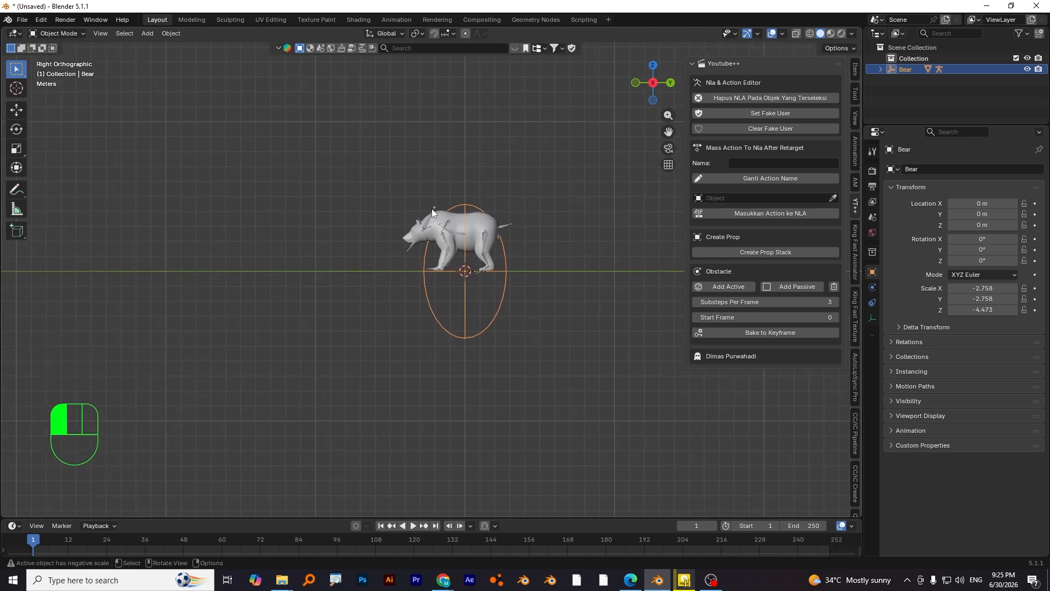
{"action": "left_click", "coordinate": [719, 100]}
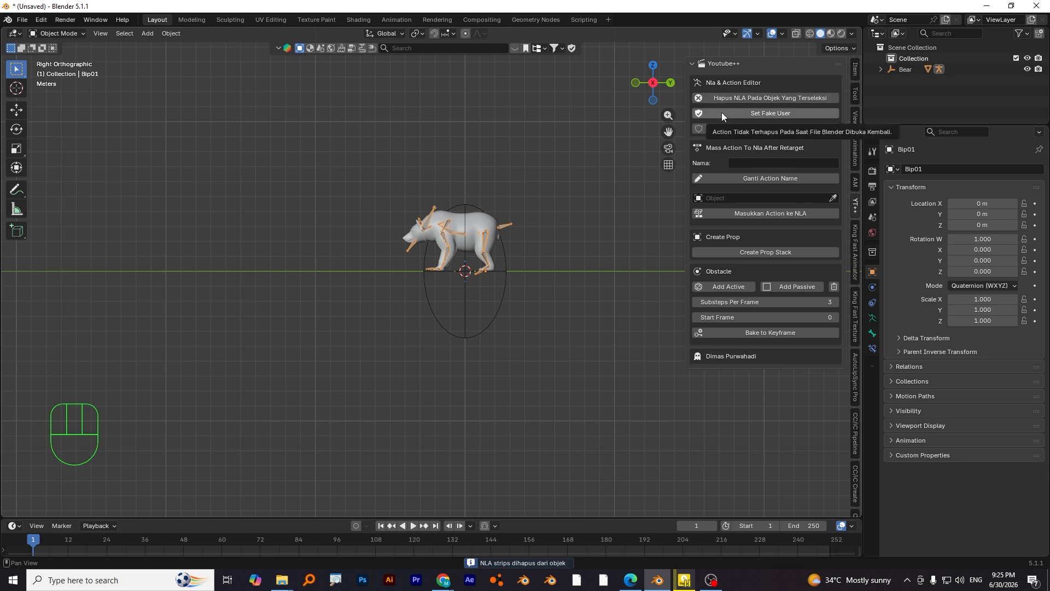
{"action": "left_click", "coordinate": [721, 112]}
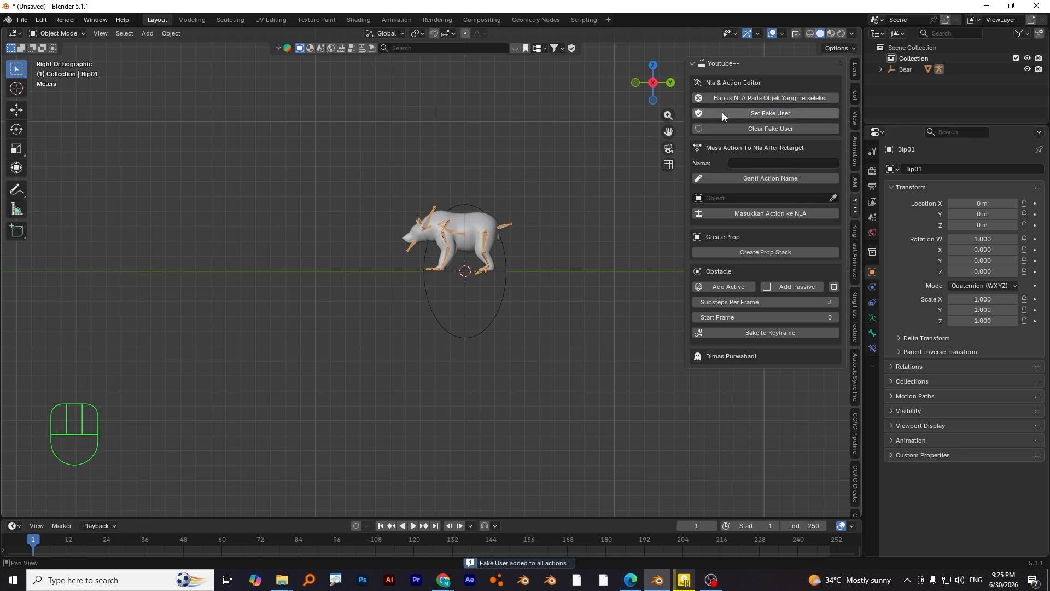
Enlarge the timeline area and change it to the Dope Sheet's Action Editor mode.
{"action": "left_click_drag", "start_coordinate": [121, 518], "coordinate": [55, 430]}
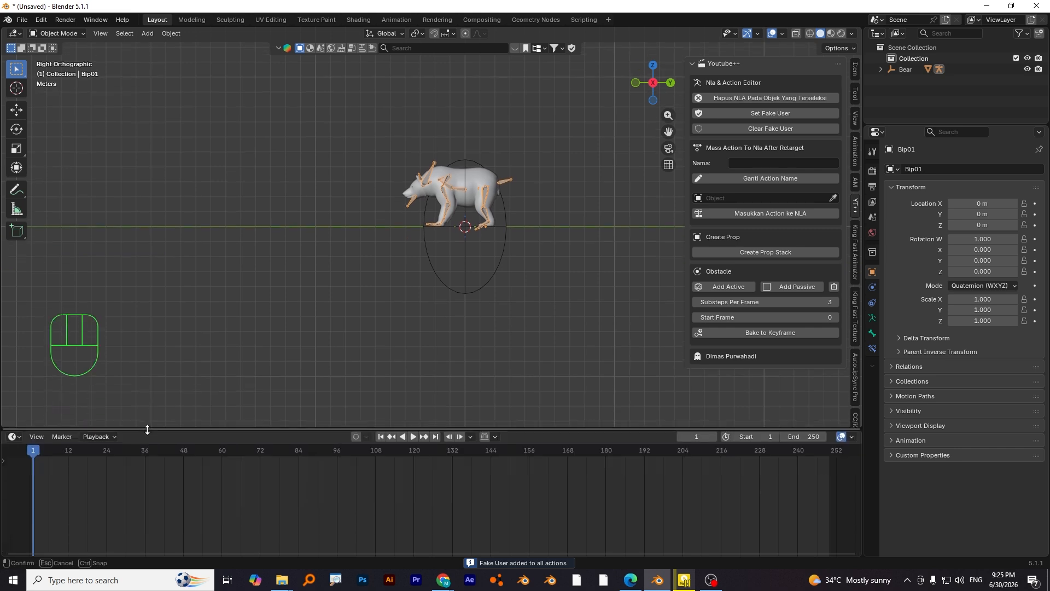
{"action": "left_click", "coordinate": [20, 437]}
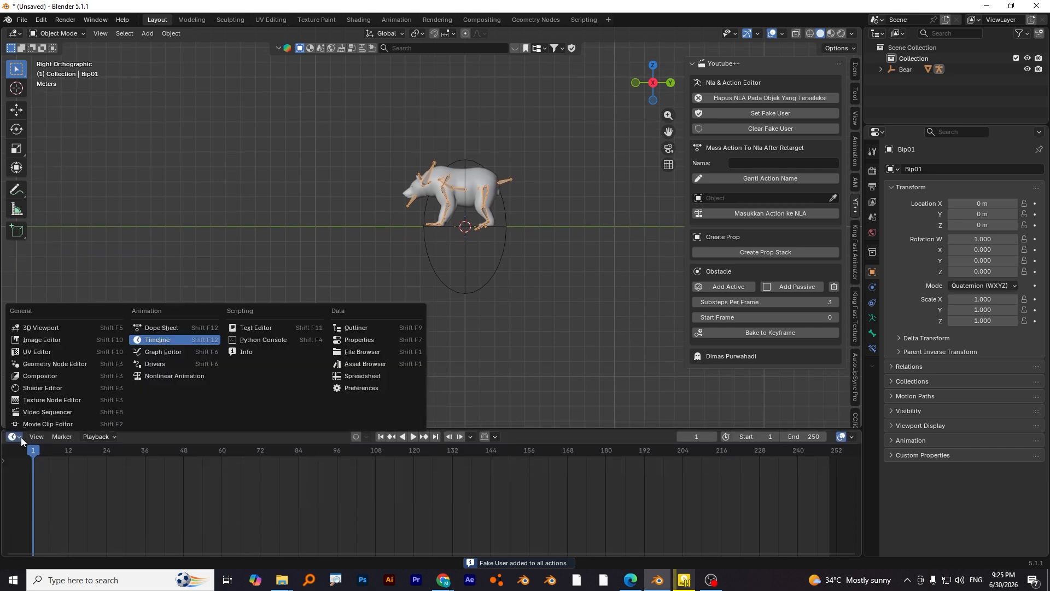
{"action": "left_click", "coordinate": [159, 327]}
{"action": "left_click", "coordinate": [64, 437]}
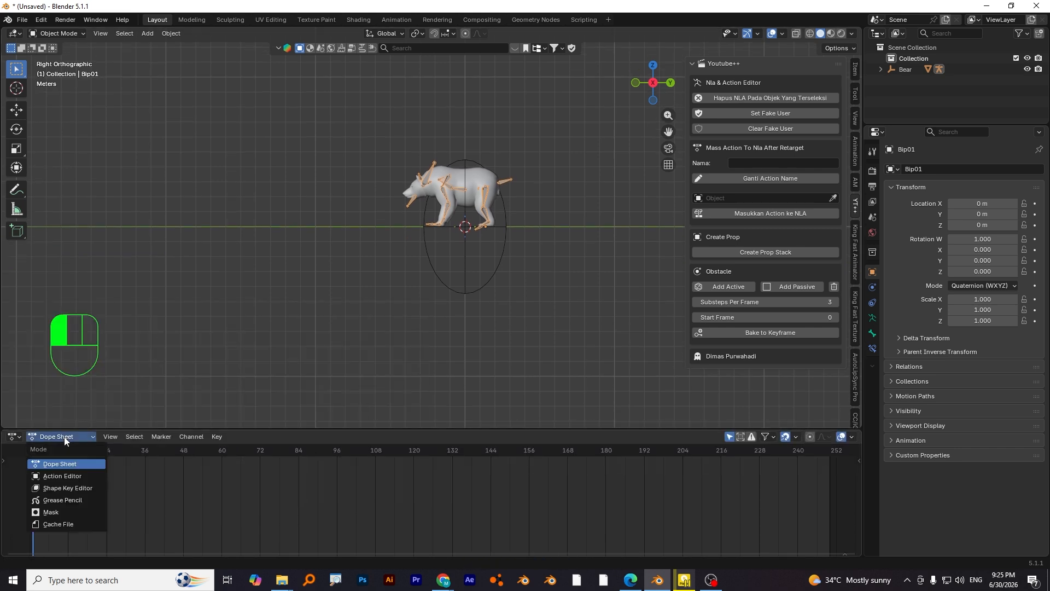
{"action": "left_click", "coordinate": [67, 475]}
Assign the Bear|Idle action to the bear's armature and push it down to an NLA track.
{"action": "left_click", "coordinate": [392, 436]}
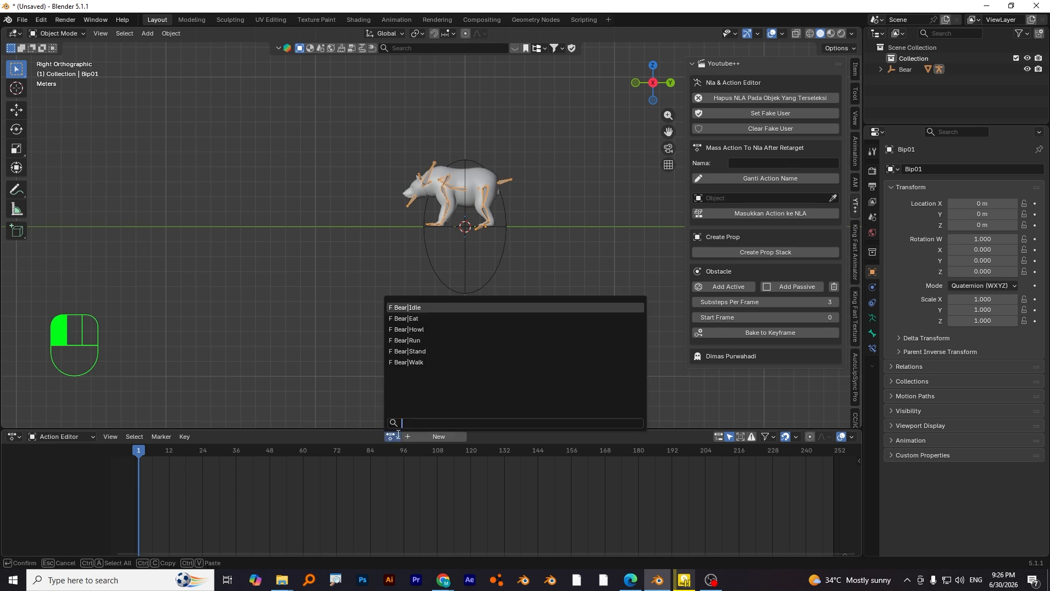
{"action": "left_click", "coordinate": [425, 308]}
{"action": "left_click", "coordinate": [240, 436]}
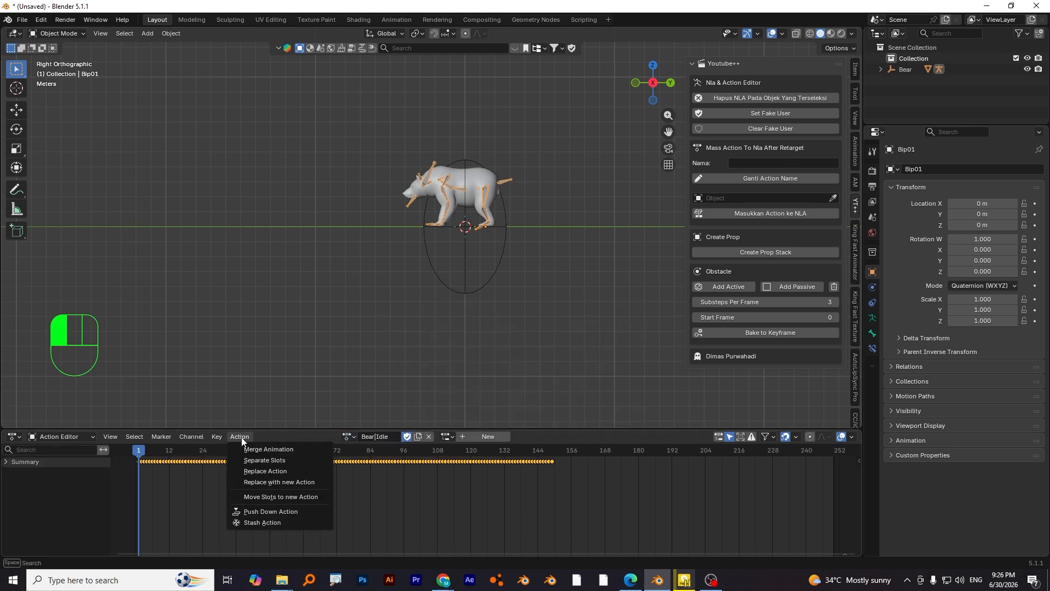
{"action": "left_click", "coordinate": [262, 512]}
Change the animation area to the Nonlinear Animation editor and delete the one-frame strip on the Bear|Idle track.
{"action": "left_click", "coordinate": [20, 436]}
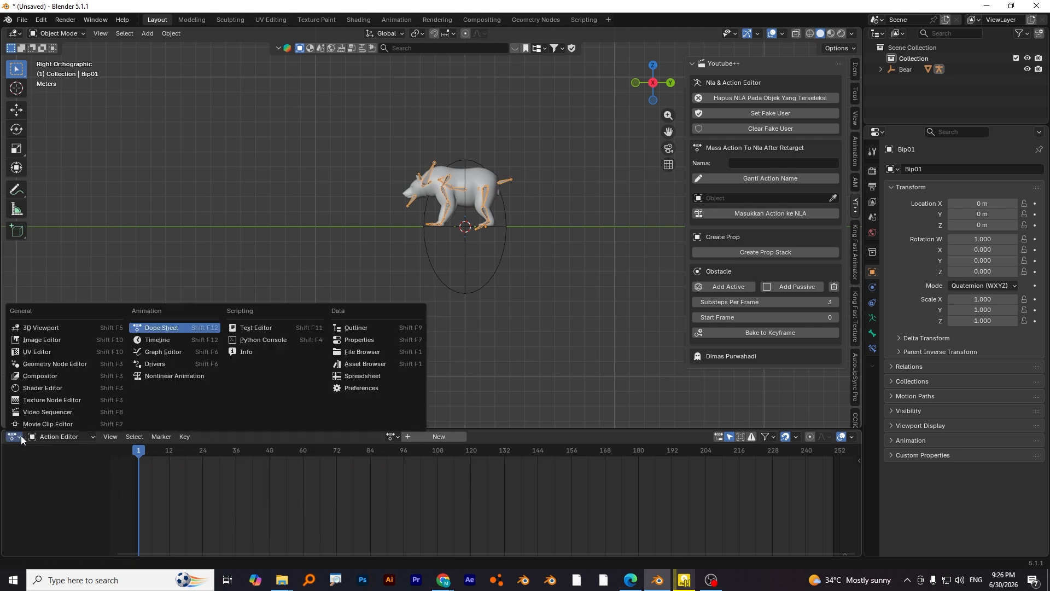
{"action": "left_click", "coordinate": [180, 376]}
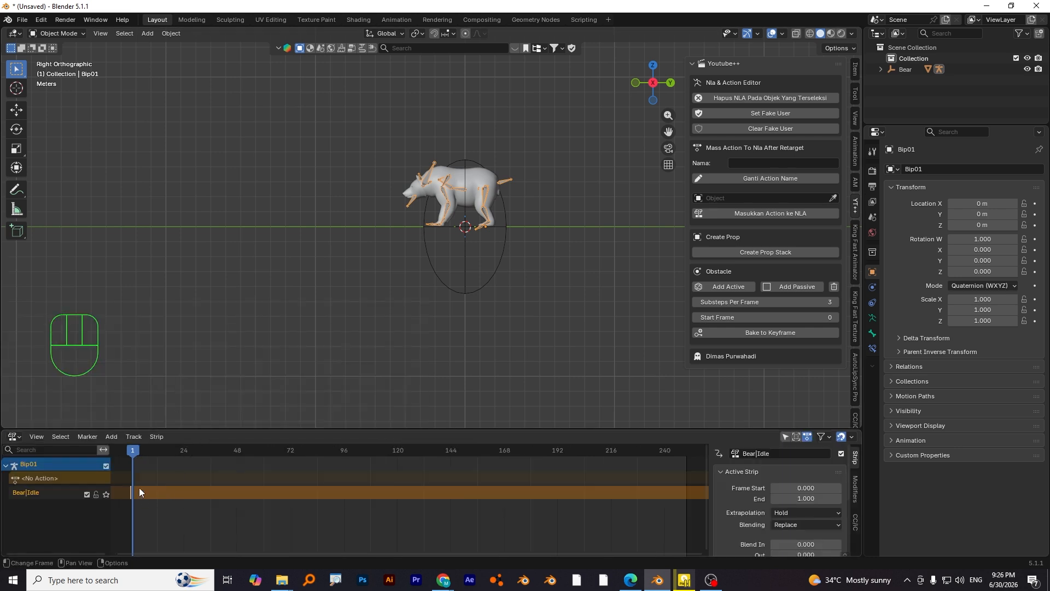
{"action": "scroll", "coordinate": [177, 476], "scroll_direction": "up", "scroll_amount": 5}
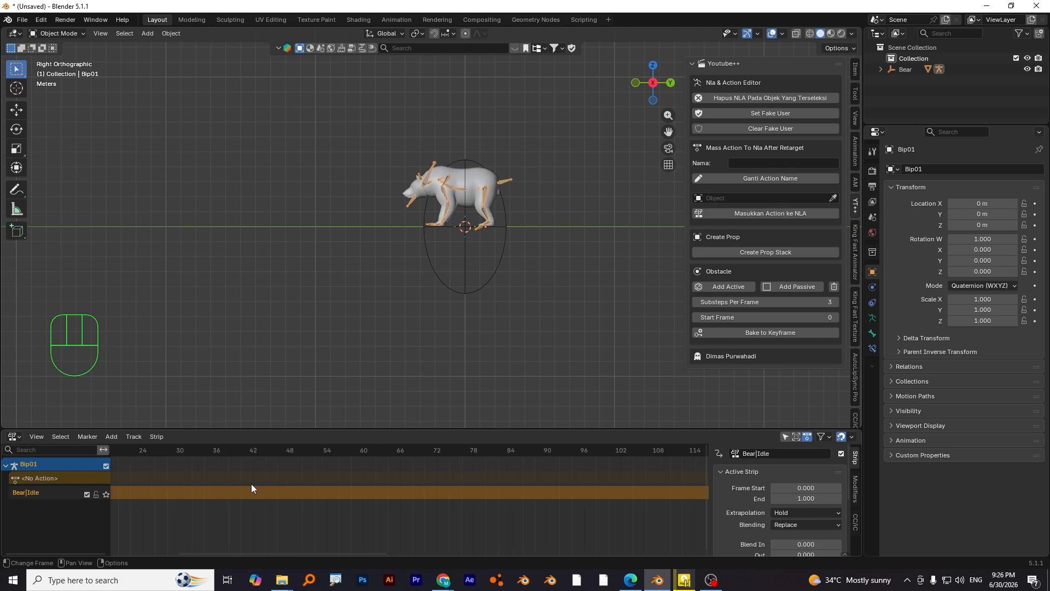
{"action": "middle_click_drag", "start_coordinate": [251, 484], "coordinate": [582, 493]}
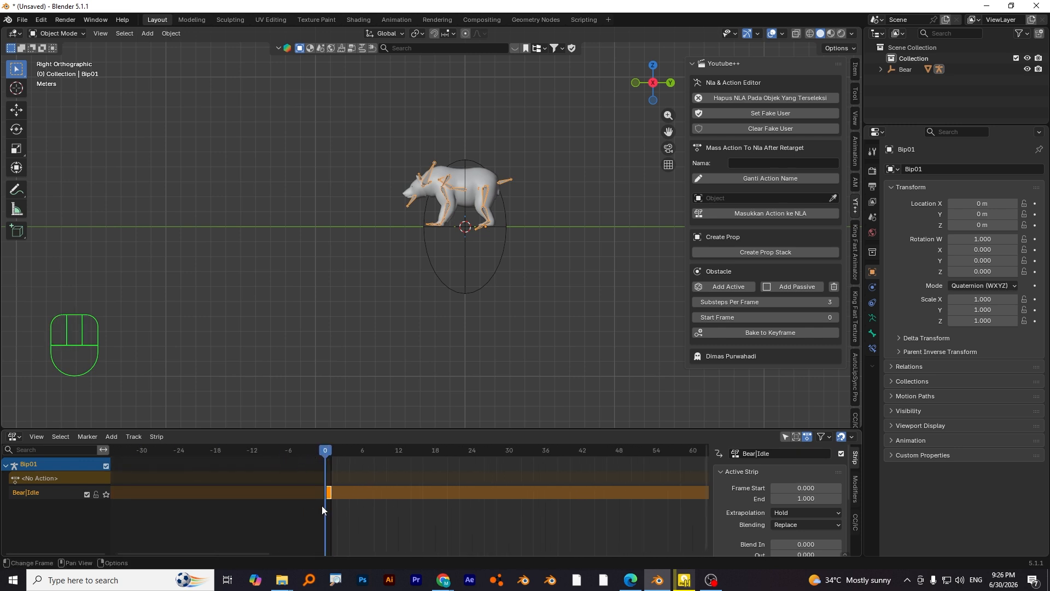
{"action": "left_click", "coordinate": [329, 492]}
{"action": "key", "text": "Delete"}
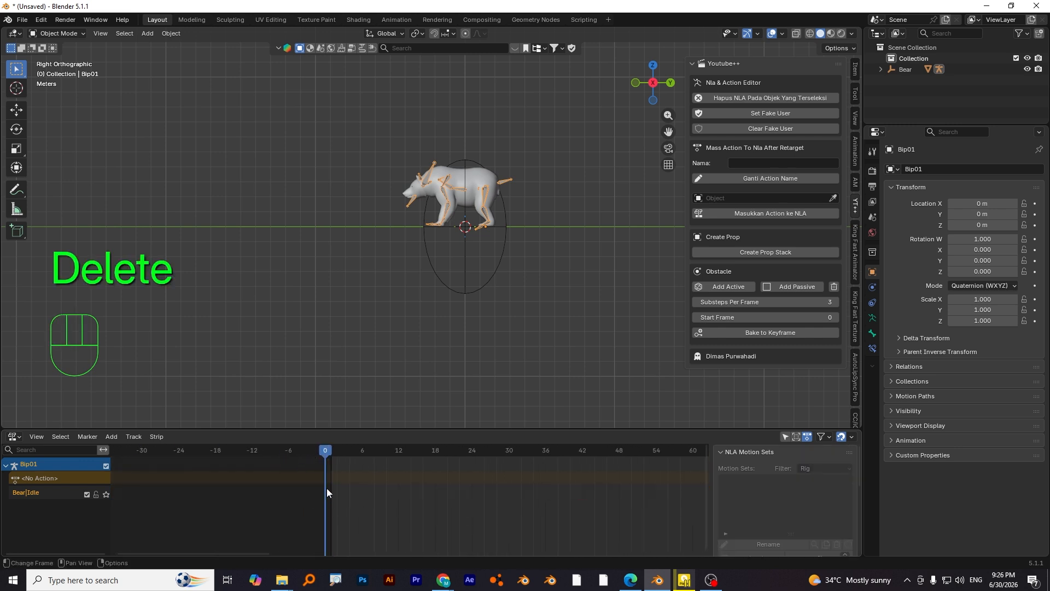
Add the Bear Idle action as a strip at frame 1 on the Bear|Idle track and scrub through it to frame 37.
{"action": "left_click_drag", "start_coordinate": [326, 454], "coordinate": [331, 455]}
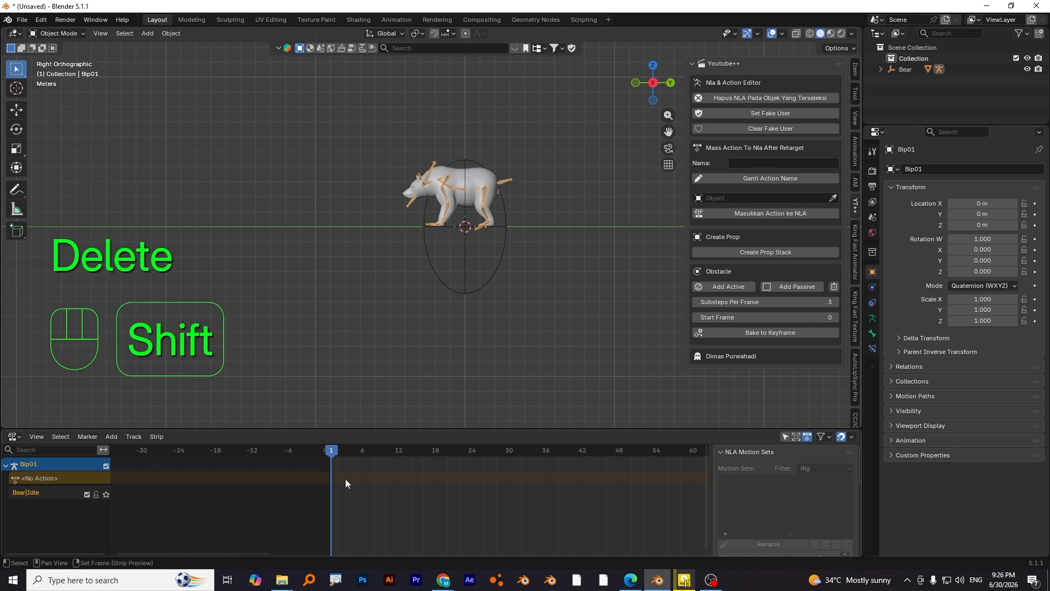
{"action": "key", "text": "shift+a"}
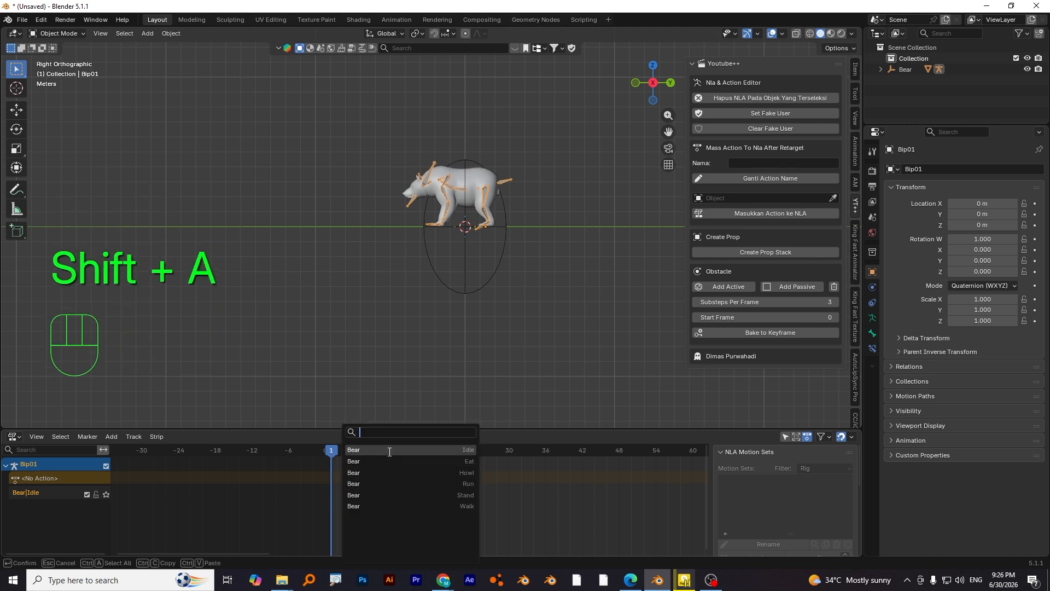
{"action": "left_click", "coordinate": [390, 450]}
{"action": "left_click_drag", "start_coordinate": [335, 449], "coordinate": [471, 487]}
{"action": "scroll", "coordinate": [403, 516], "scroll_direction": "down", "scroll_amount": 13, "text": "alt"}
{"action": "scroll", "coordinate": [403, 516], "scroll_direction": "down", "scroll_amount": 5}
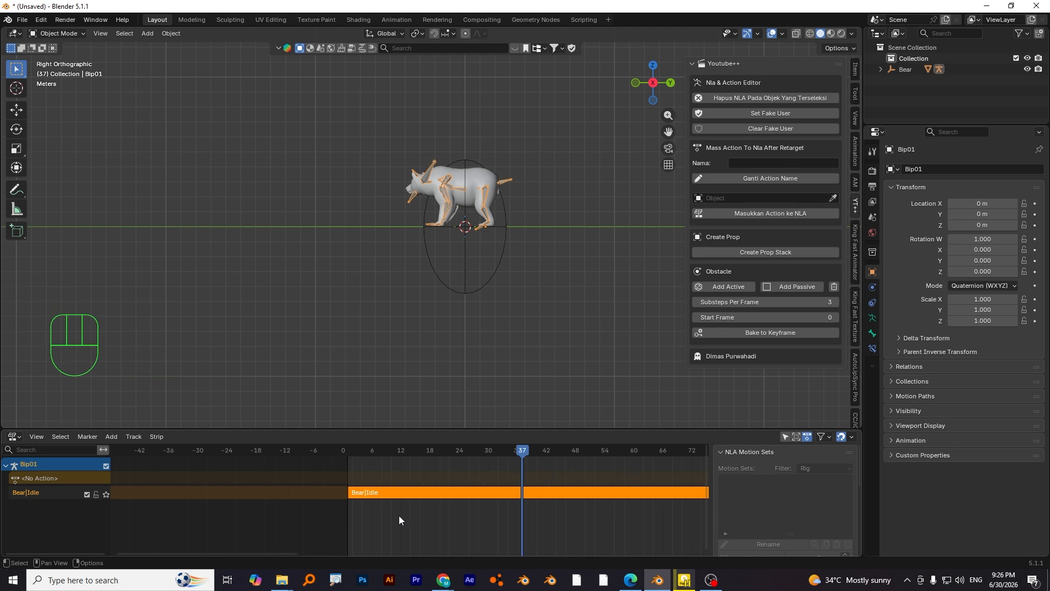
{"action": "scroll", "coordinate": [401, 516], "scroll_direction": "down", "scroll_amount": 8}
{"action": "middle_click_drag", "start_coordinate": [469, 518], "coordinate": [349, 522]}
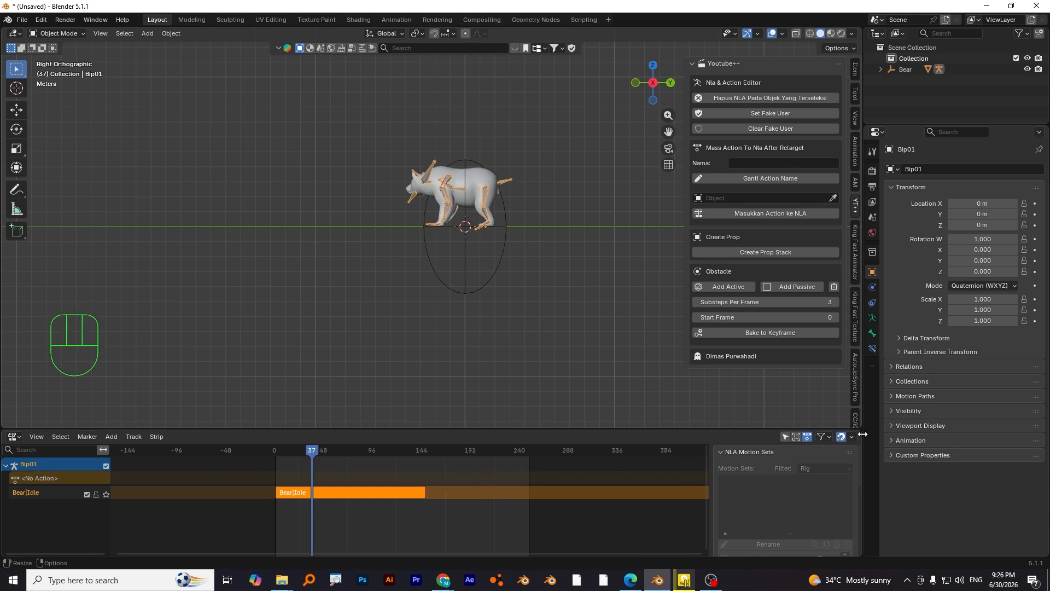
Change the animation area to the Timeline and set the scene's end frame to 1000.
{"action": "left_click", "coordinate": [13, 437]}
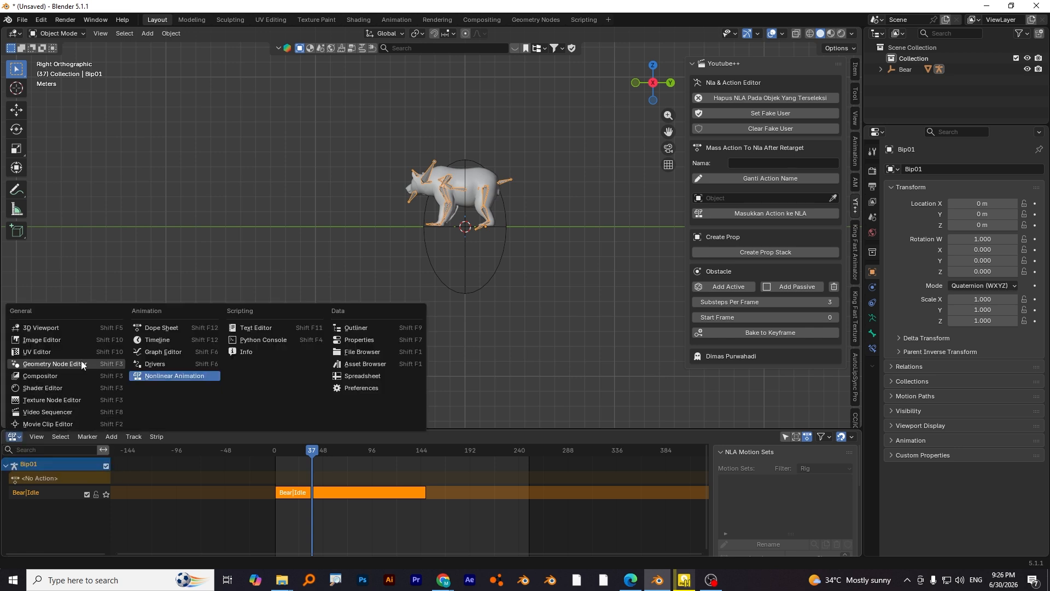
{"action": "left_click", "coordinate": [147, 341]}
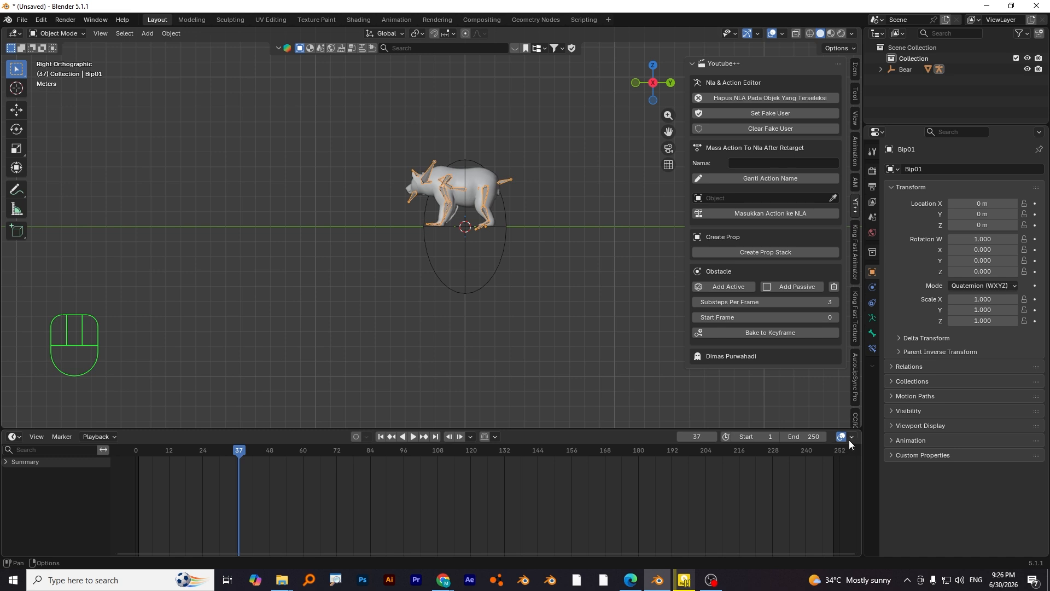
{"action": "left_click_drag", "start_coordinate": [813, 436], "coordinate": [810, 436]}
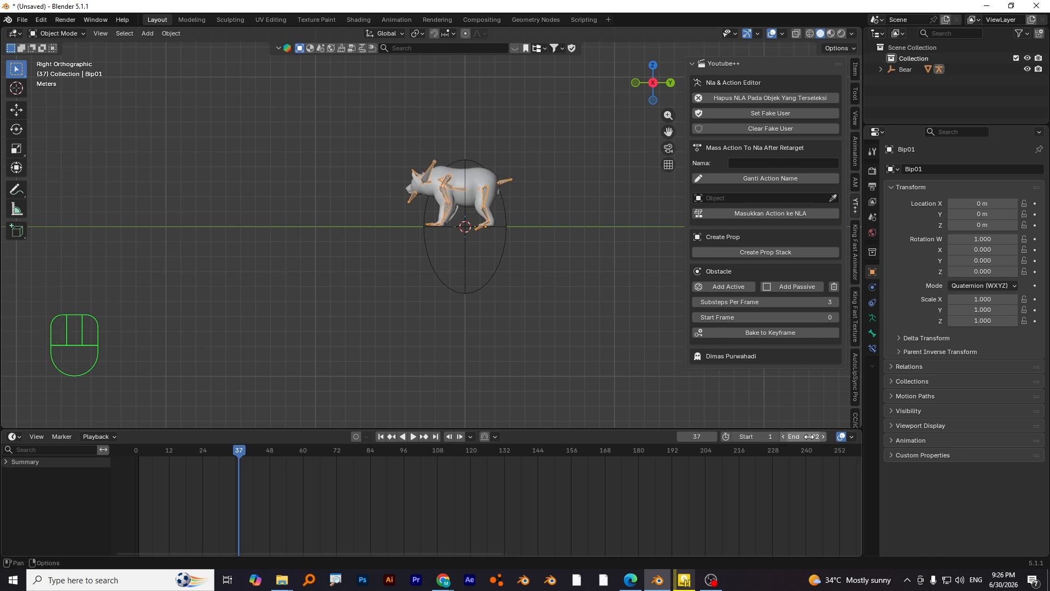
{"action": "left_click", "coordinate": [810, 437]}
{"action": "type", "text": "1000"}
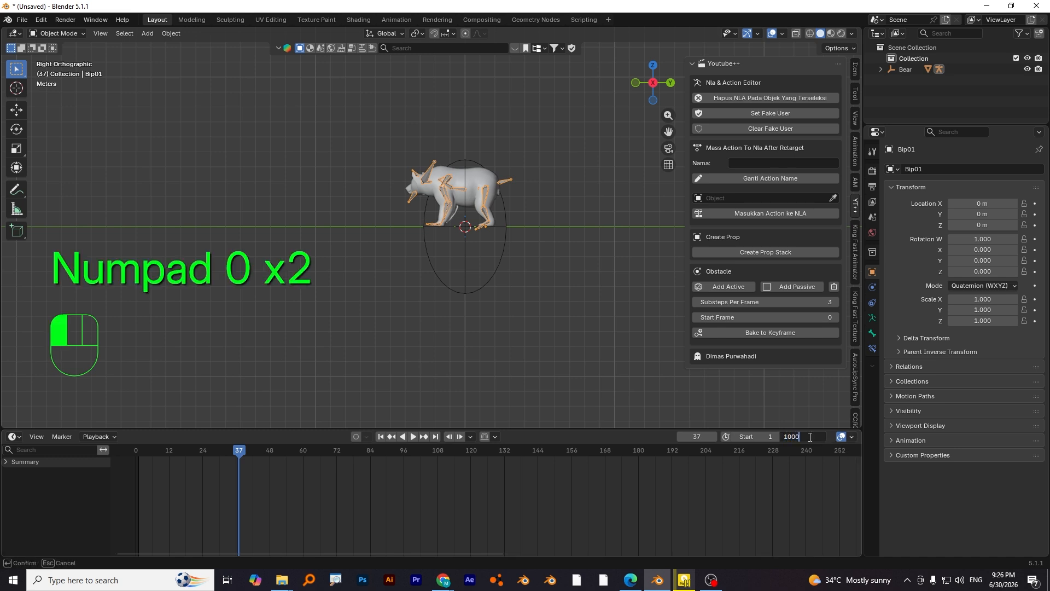
{"action": "key", "text": "Return"}
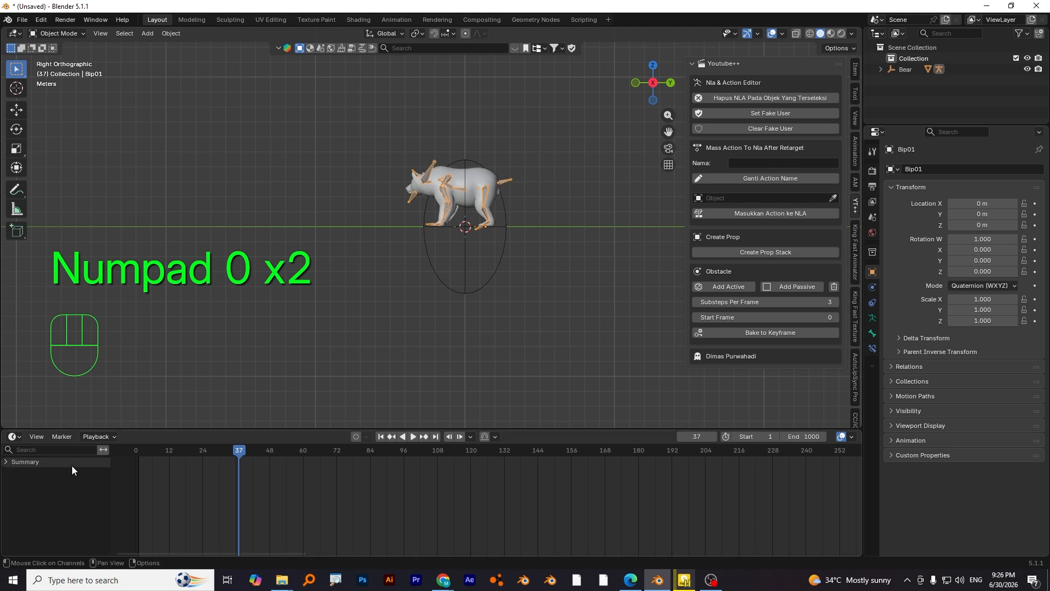
Return to the Nonlinear Animation editor and move the playhead to frame 142, near the end of the idle strip.
{"action": "left_click", "coordinate": [13, 437]}
{"action": "left_click", "coordinate": [150, 377]}
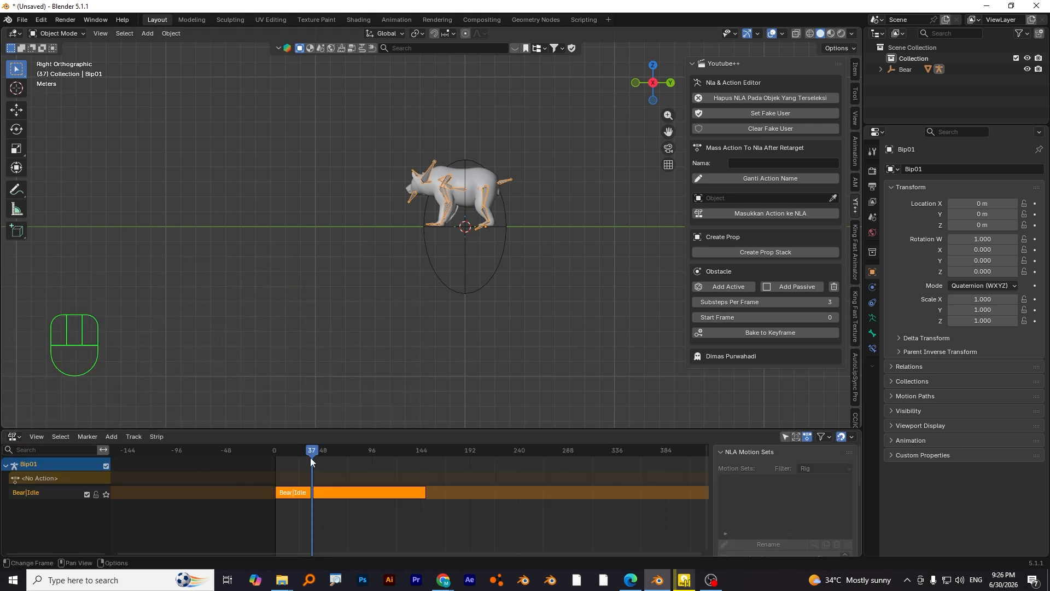
{"action": "left_click_drag", "start_coordinate": [316, 455], "coordinate": [419, 449]}
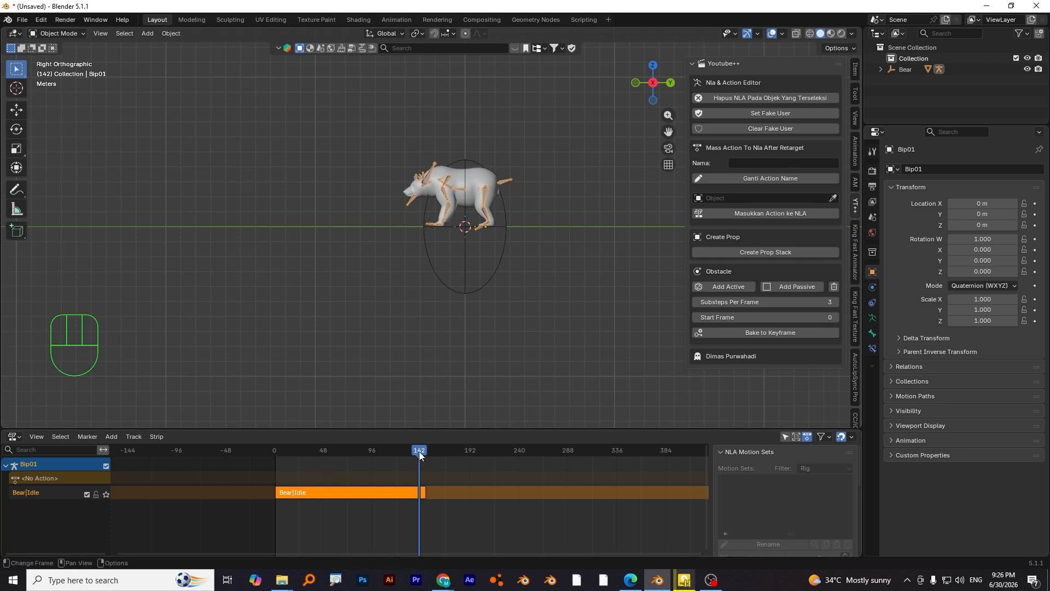
{"action": "key", "text": "shift+a"}
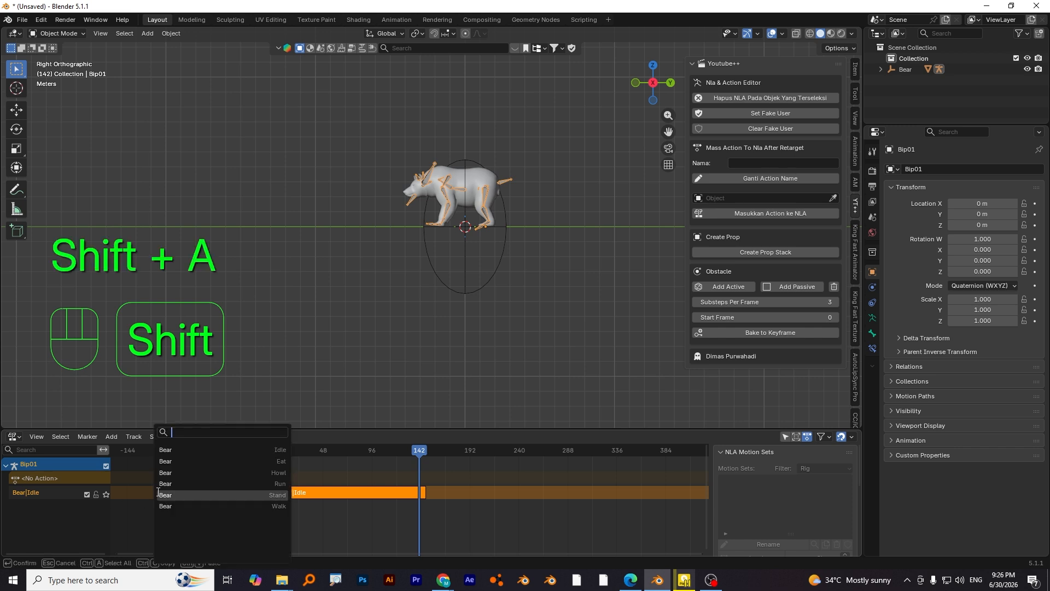
{"action": "left_click", "coordinate": [324, 382]}
{"action": "left_click", "coordinate": [186, 517]}
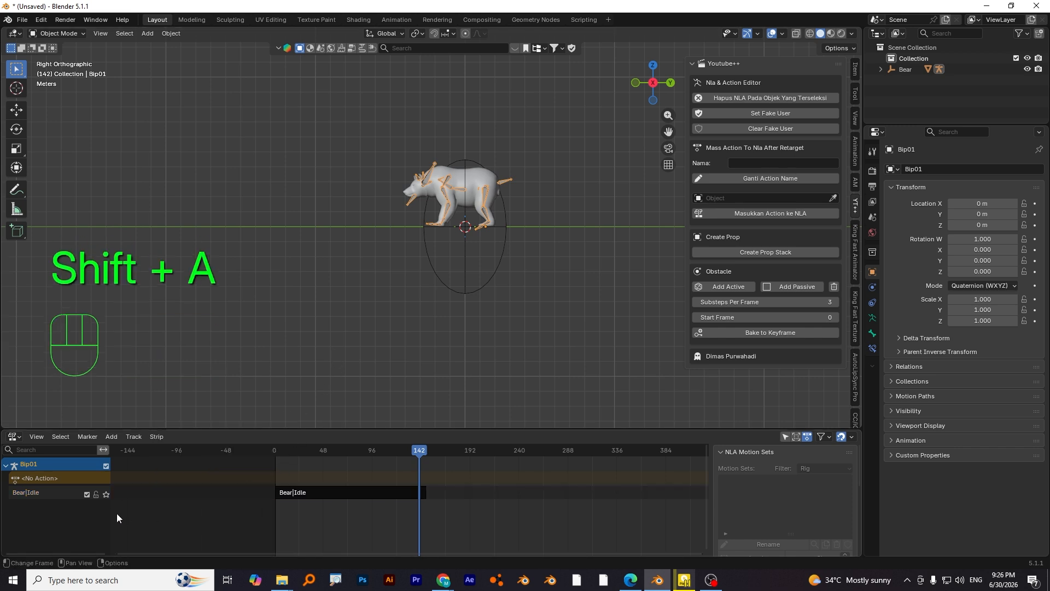
{"action": "key", "text": "shift+a"}
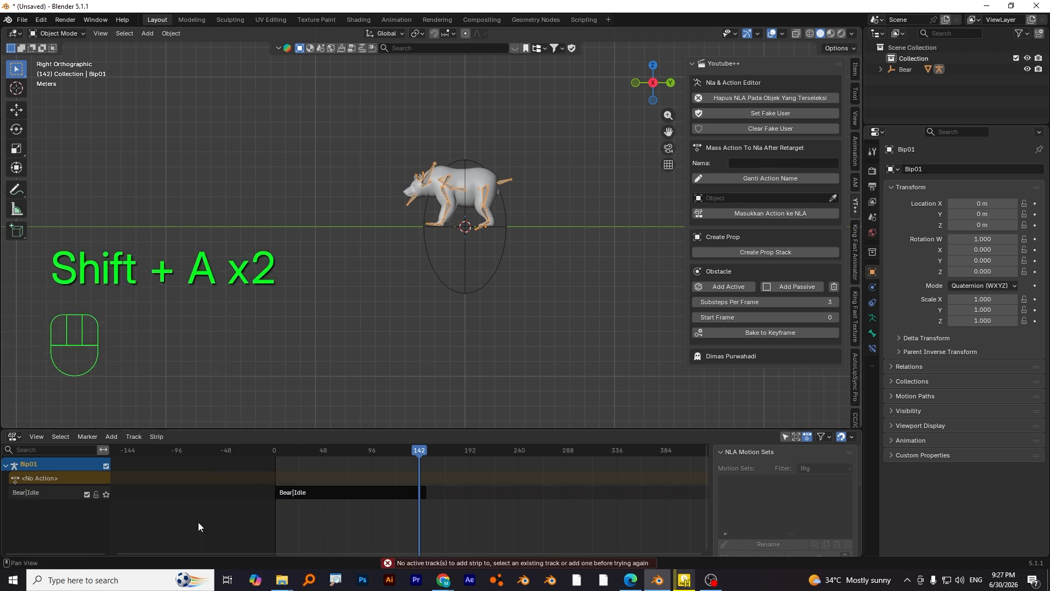
Add a new NLA track above Bear|Idle and place the Bear Run action on it as a strip at frame 142.
{"action": "left_click", "coordinate": [40, 494]}
{"action": "key", "text": "shift+a"}
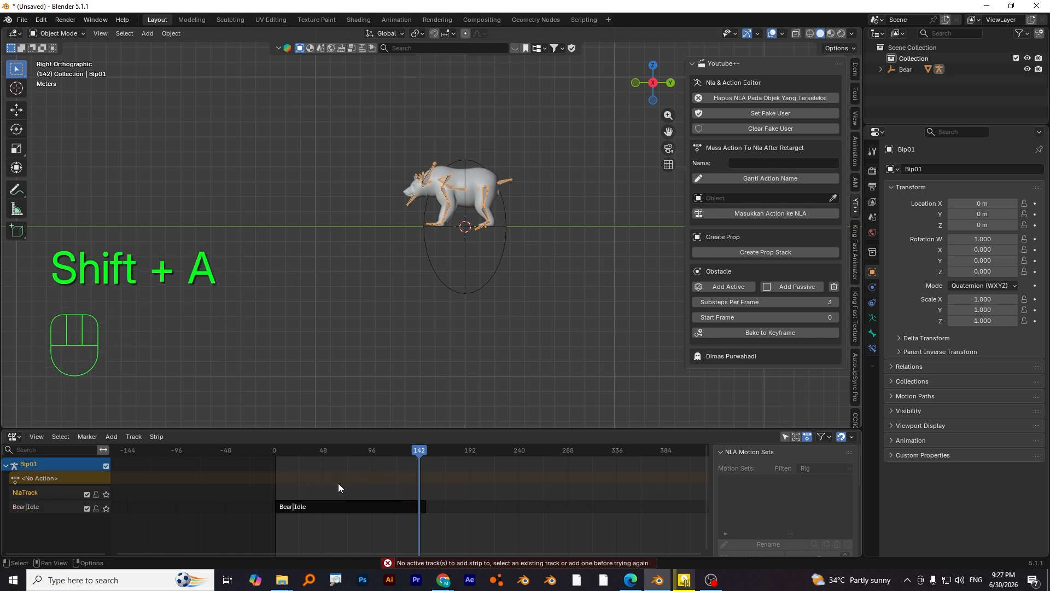
{"action": "key", "text": "shift+a"}
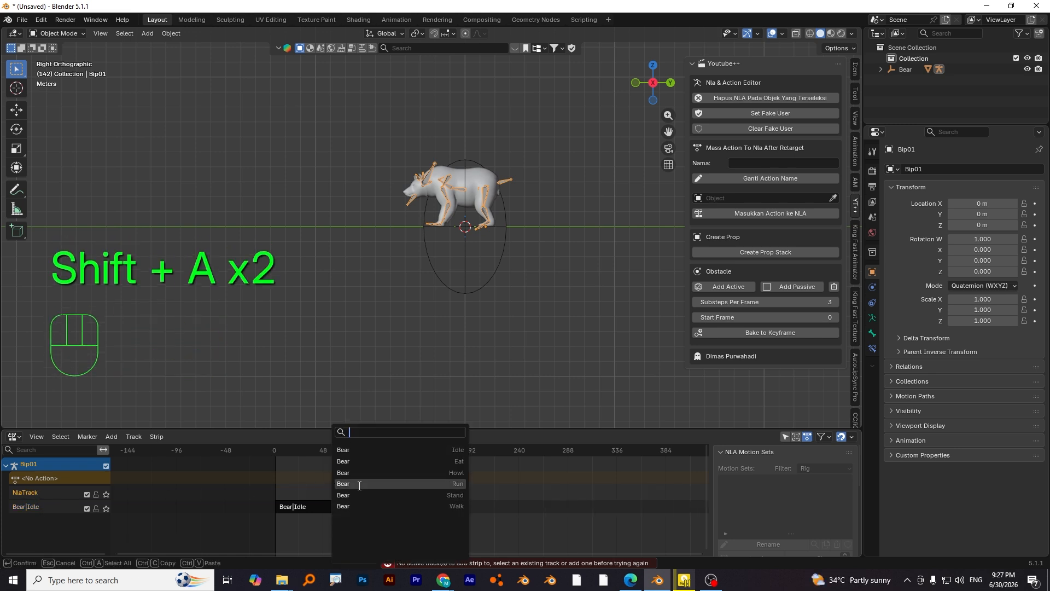
{"action": "left_click", "coordinate": [360, 483]}
{"action": "left_click", "coordinate": [432, 492]}
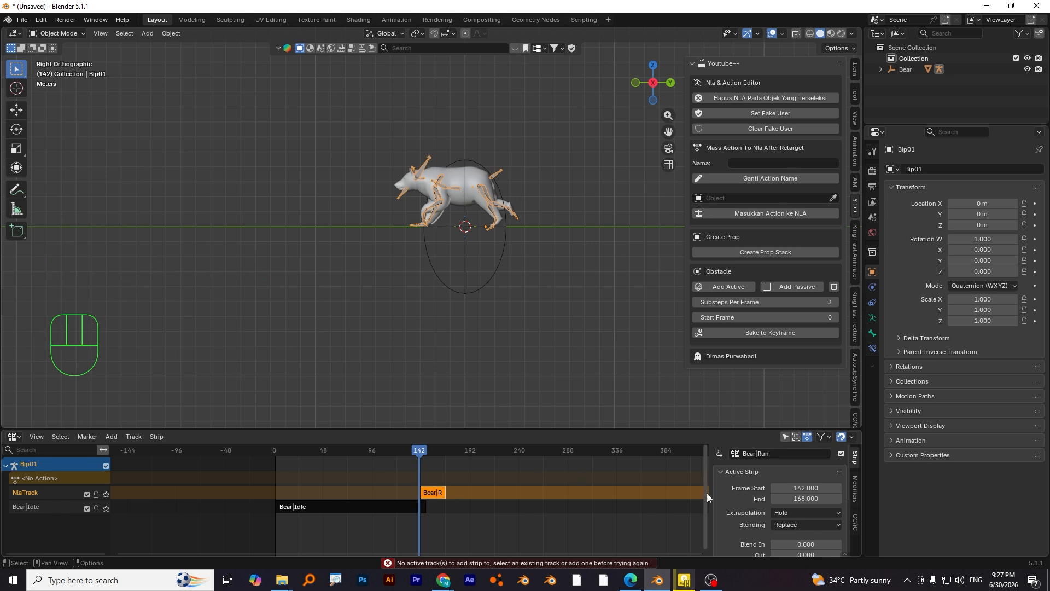
Set the Bear|Run strip's action clip repeat to 6.590 and play the run cycle.
{"action": "scroll", "coordinate": [802, 516], "scroll_direction": "down", "scroll_amount": 2}
{"action": "scroll", "coordinate": [802, 516], "scroll_direction": "down", "scroll_amount": 1}
{"action": "left_click", "coordinate": [727, 536]}
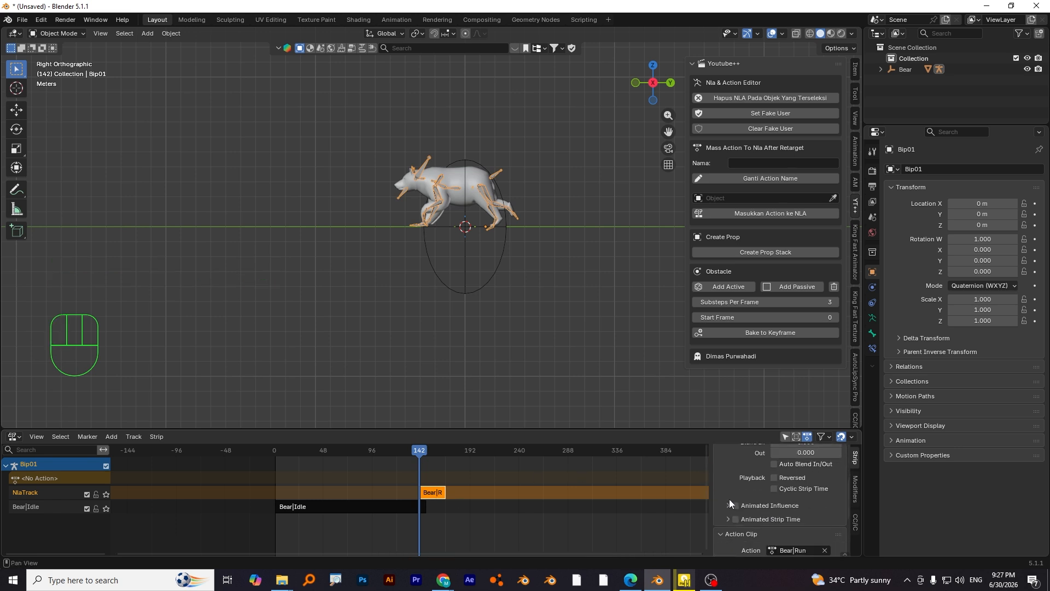
{"action": "scroll", "coordinate": [730, 497], "scroll_direction": "down", "scroll_amount": 5}
{"action": "left_click_drag", "start_coordinate": [790, 530], "coordinate": [828, 531], "text": "shift"}
{"action": "key", "text": "space"}
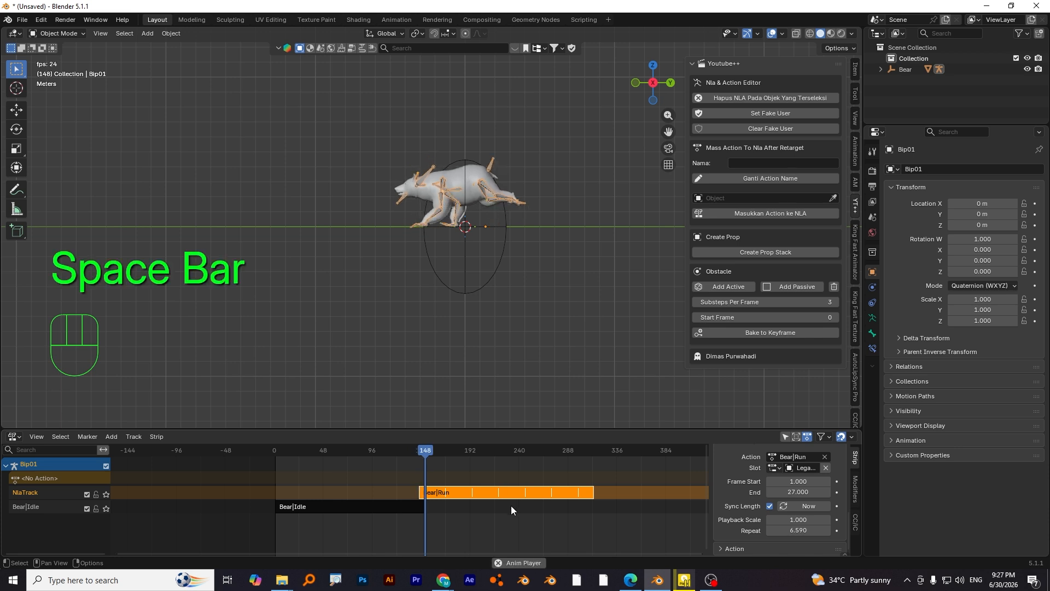
{"action": "key", "text": "space"}
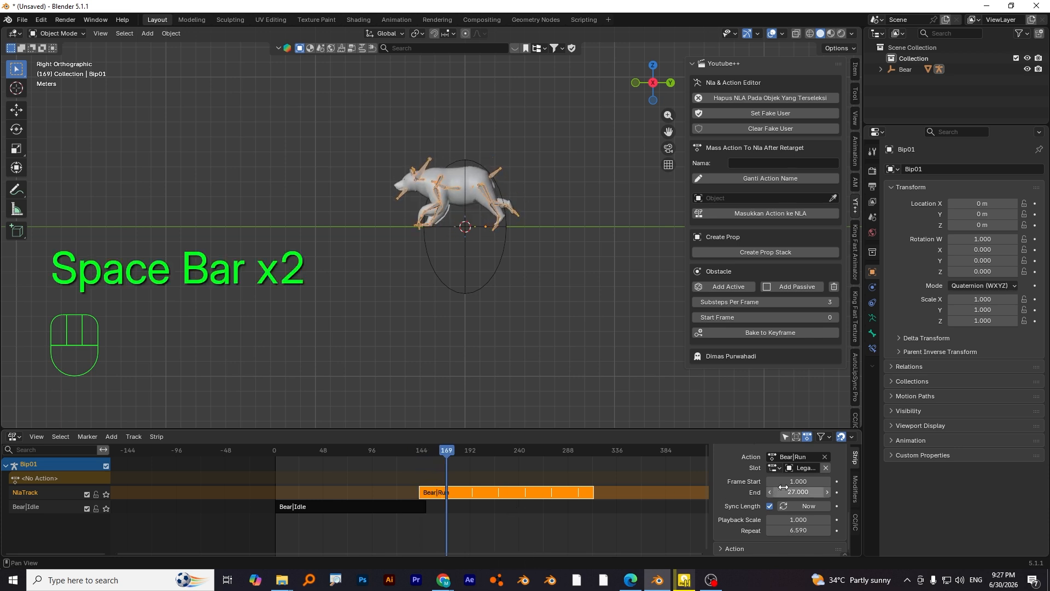
Set the Bear|Run strip's Blend In to 8.940 and play the transition from idle to run.
{"action": "scroll", "coordinate": [788, 513], "scroll_direction": "up", "scroll_amount": 3}
{"action": "scroll", "coordinate": [789, 513], "scroll_direction": "up", "scroll_amount": 5}
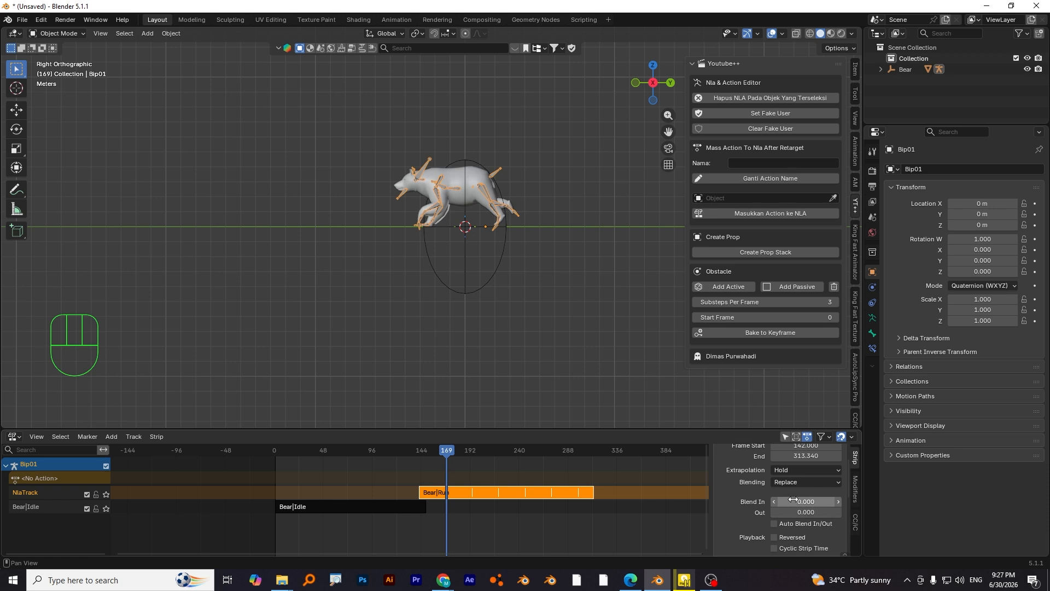
{"action": "left_click_drag", "start_coordinate": [794, 502], "coordinate": [840, 501], "text": "shift"}
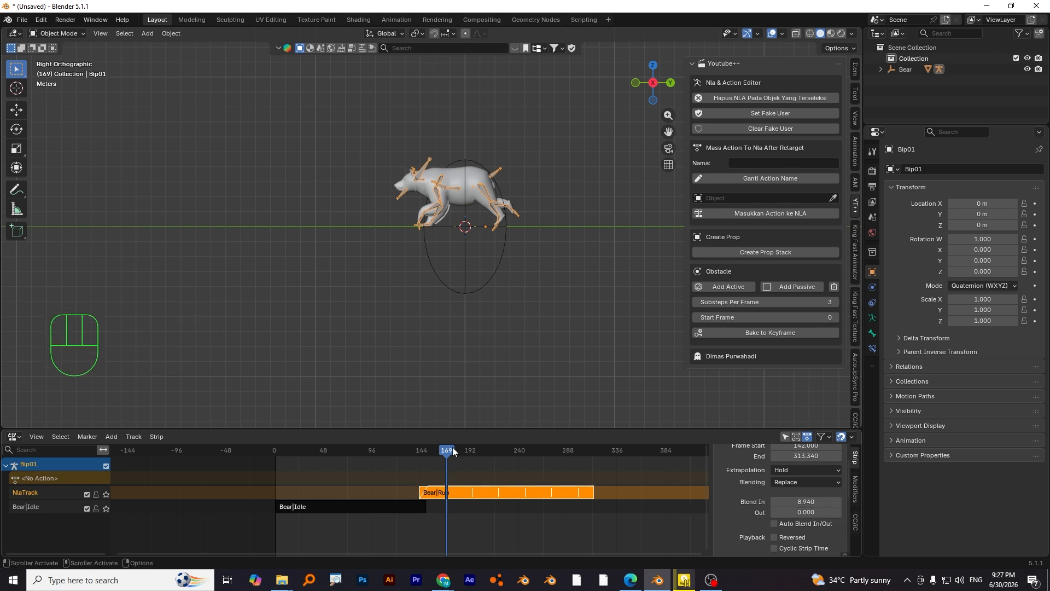
{"action": "left_click", "coordinate": [382, 453]}
{"action": "key", "text": "space"}
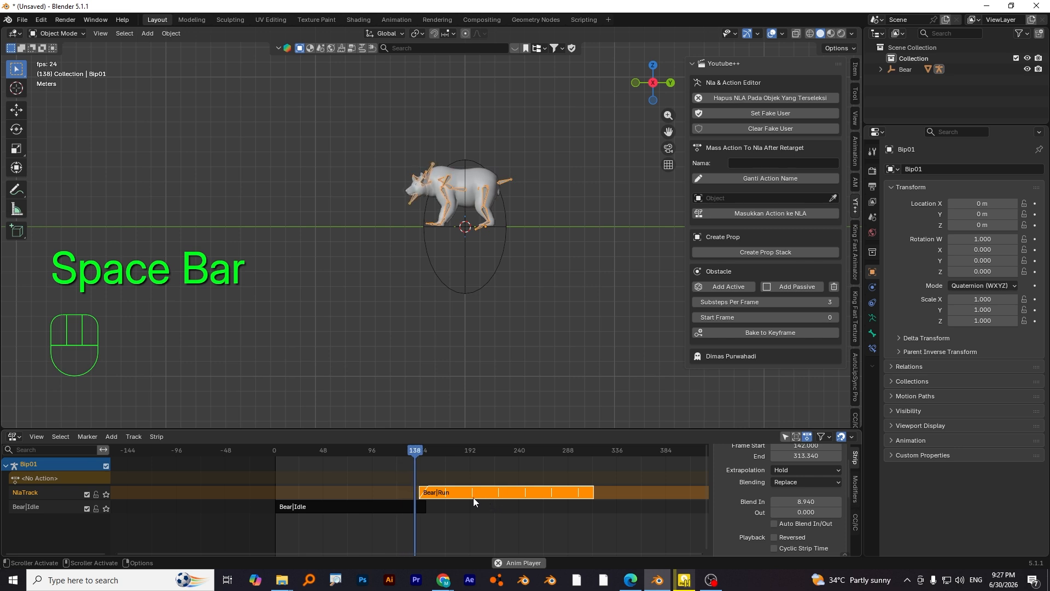
{"action": "key", "text": "space"}
Shorten the Bear|Idle strip to end at about frame 71 and move the Bear|Run strip to start at frame 60.
{"action": "left_click", "coordinate": [393, 506]}
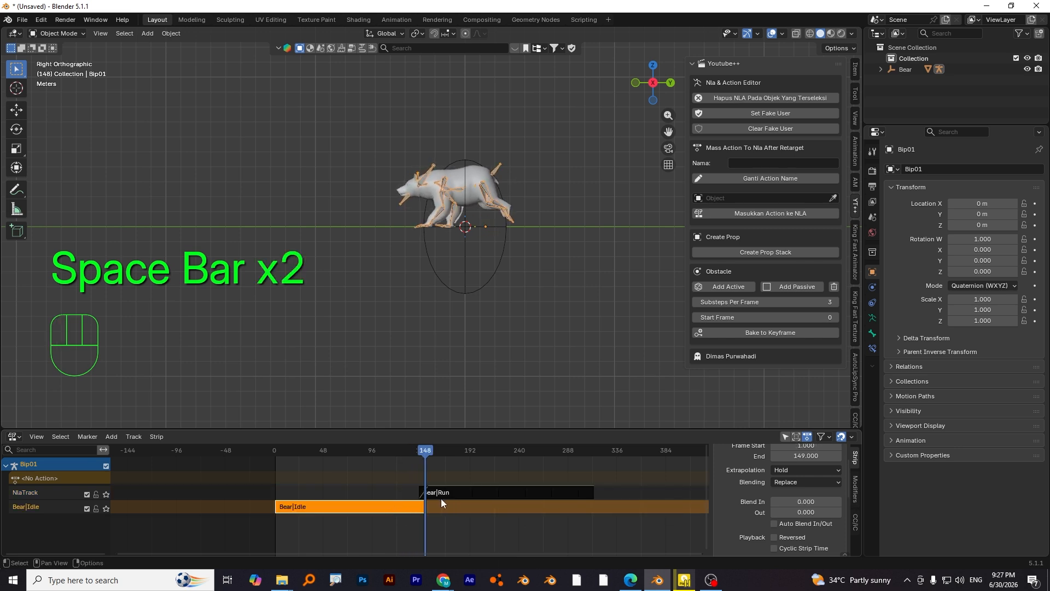
{"action": "scroll", "coordinate": [793, 509], "scroll_direction": "down", "scroll_amount": 5}
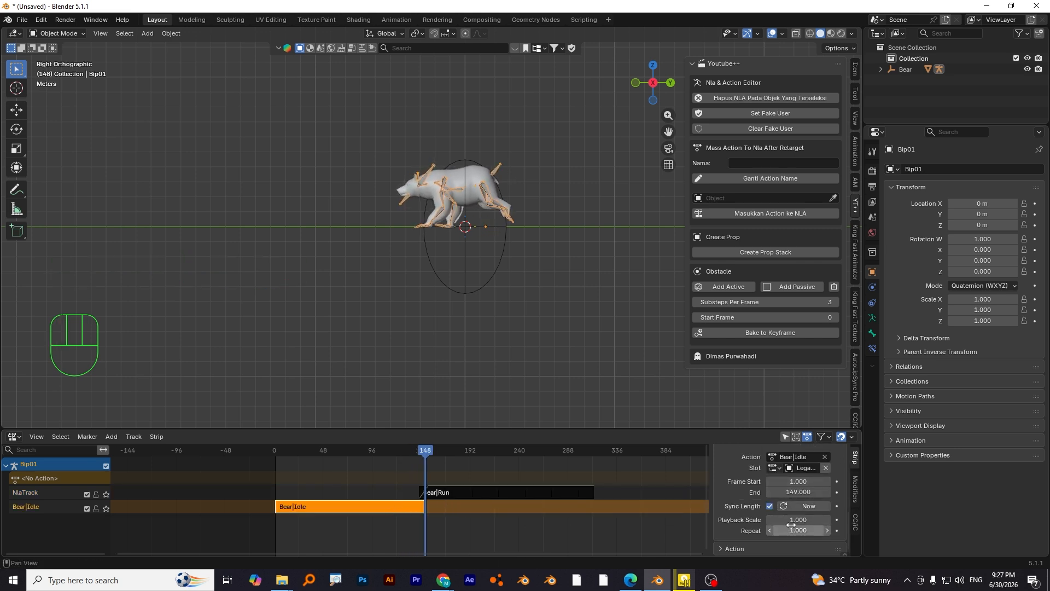
{"action": "left_click_drag", "start_coordinate": [791, 520], "coordinate": [733, 520], "text": "shift"}
{"action": "left_click_drag", "start_coordinate": [519, 493], "coordinate": [432, 500]}
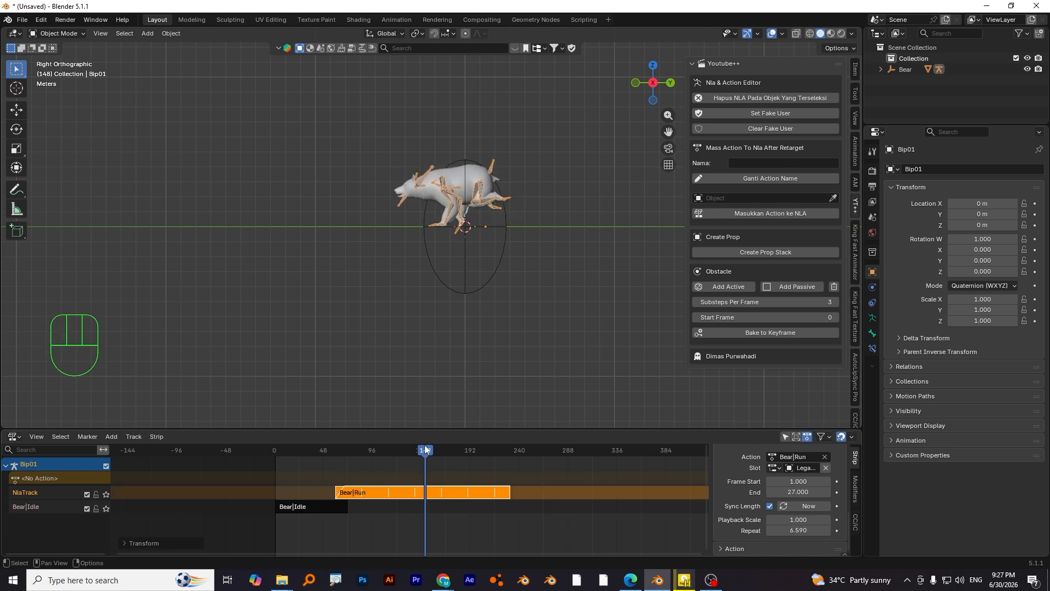
Play the shortened idle-to-run sequence from before the Run strip and scrub to frame 119.
{"action": "left_click_drag", "start_coordinate": [425, 444], "coordinate": [230, 461]}
{"action": "key", "text": "space"}
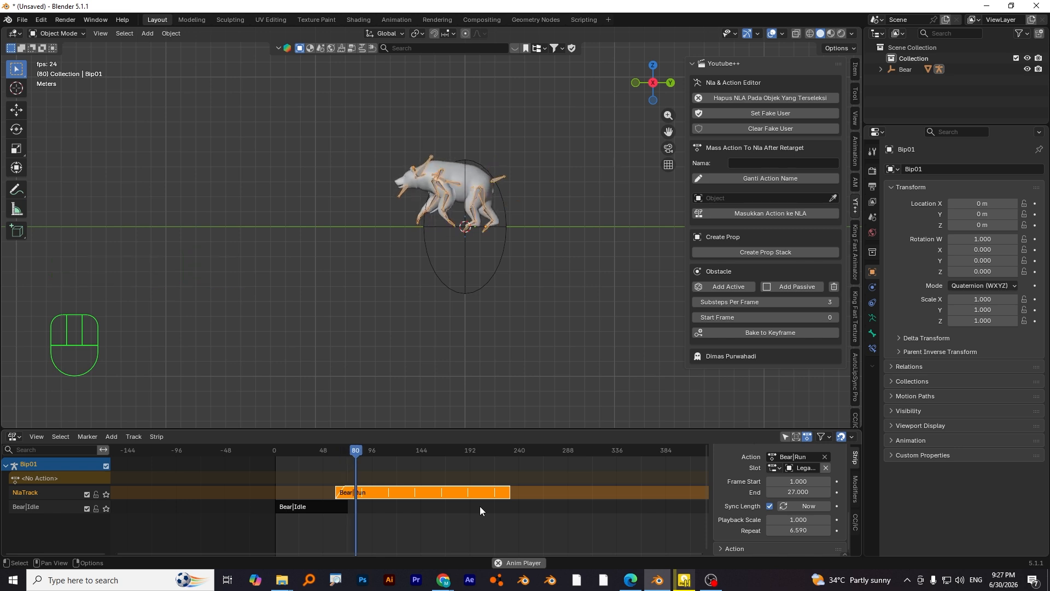
{"action": "key", "text": "space"}
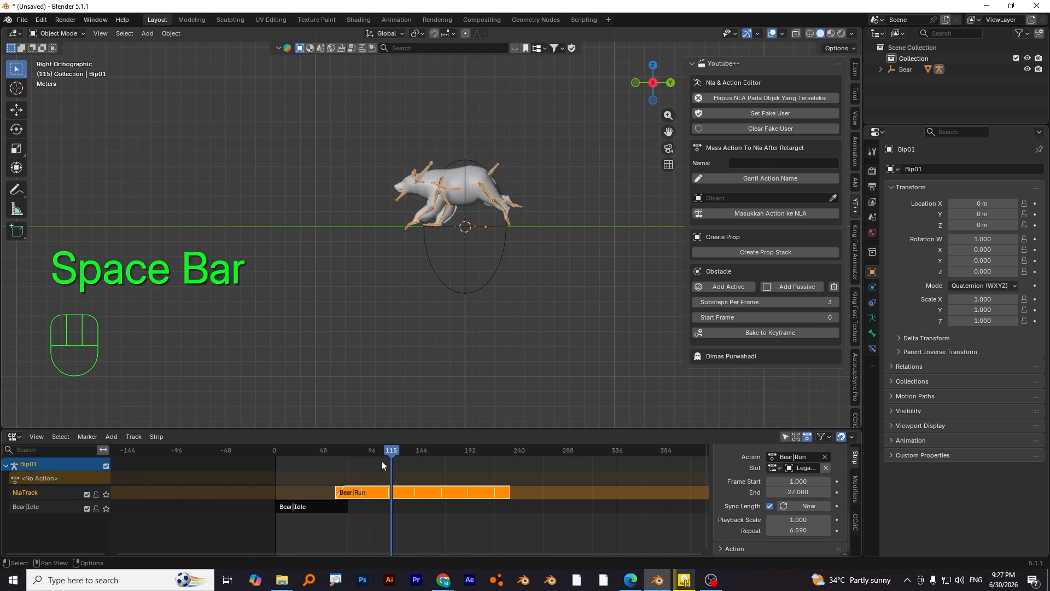
{"action": "mouse_move", "coordinate": [382, 461]}
{"action": "left_mouse_down"}
{"action": "mouse_move", "coordinate": [303, 458]}
{"action": "mouse_move", "coordinate": [395, 460]}
{"action": "left_mouse_up"}
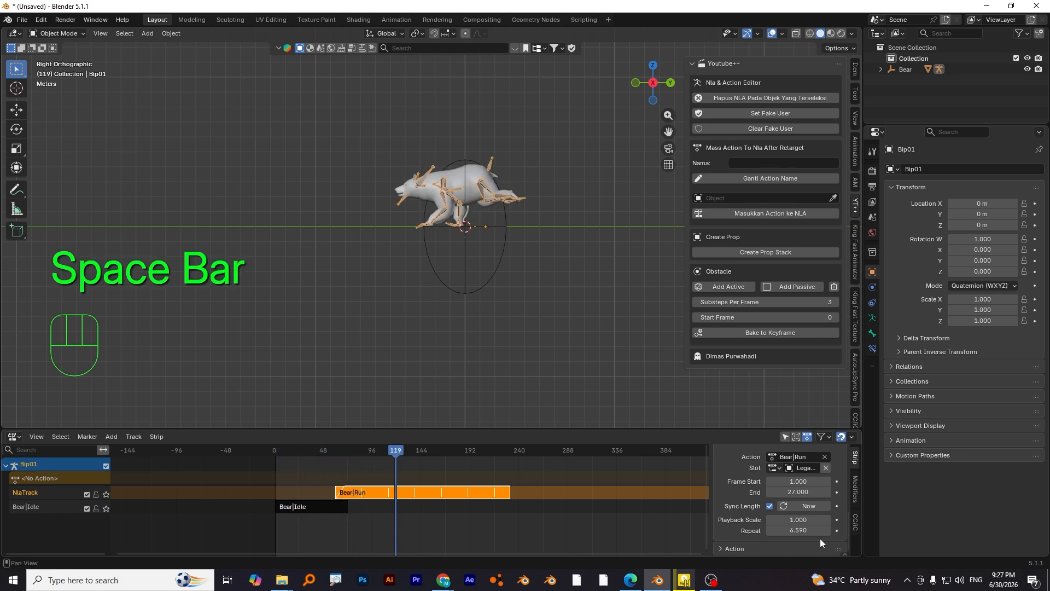
Set the Bear|Run strip's extrapolation to Nothing.
{"action": "scroll", "coordinate": [803, 484], "scroll_direction": "up", "scroll_amount": 5}
{"action": "left_click", "coordinate": [797, 512]}
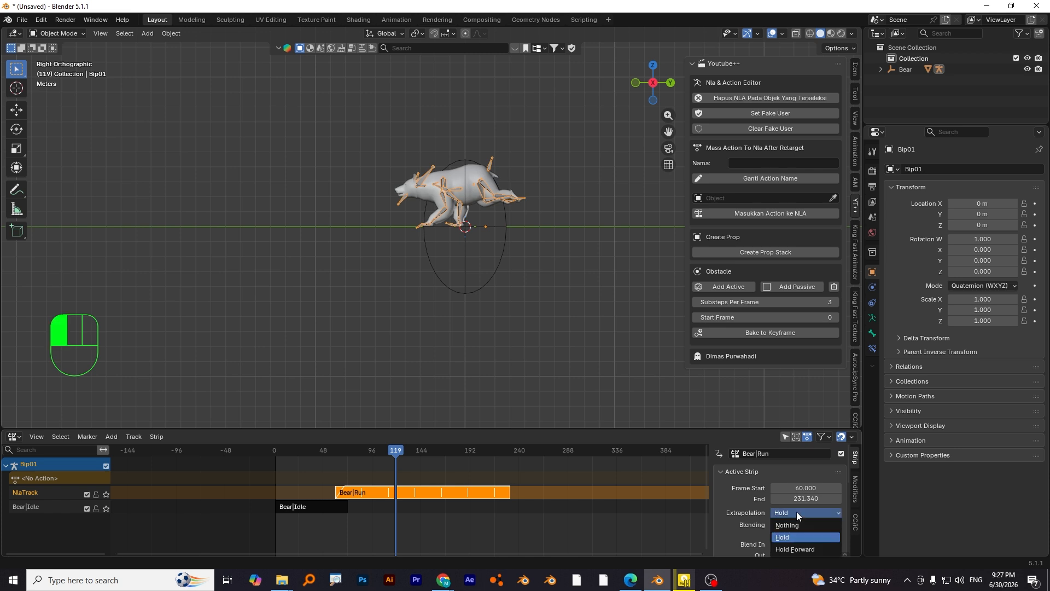
{"action": "left_click", "coordinate": [797, 525]}
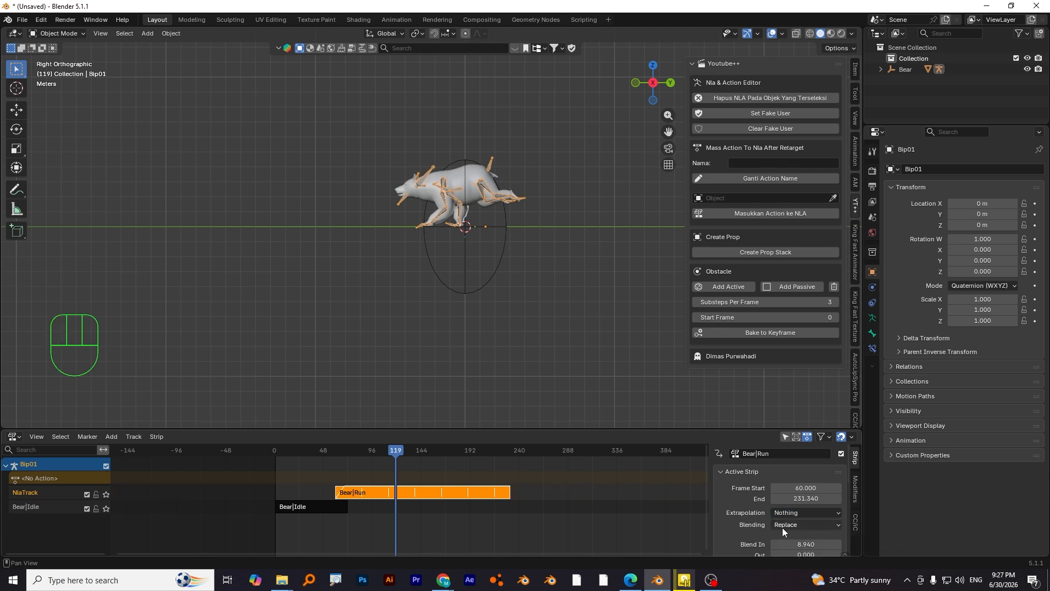
Insert a transform keyframe on the Bear empty at frame 66, near the start of the run.
{"action": "left_click_drag", "start_coordinate": [396, 455], "coordinate": [342, 452]}
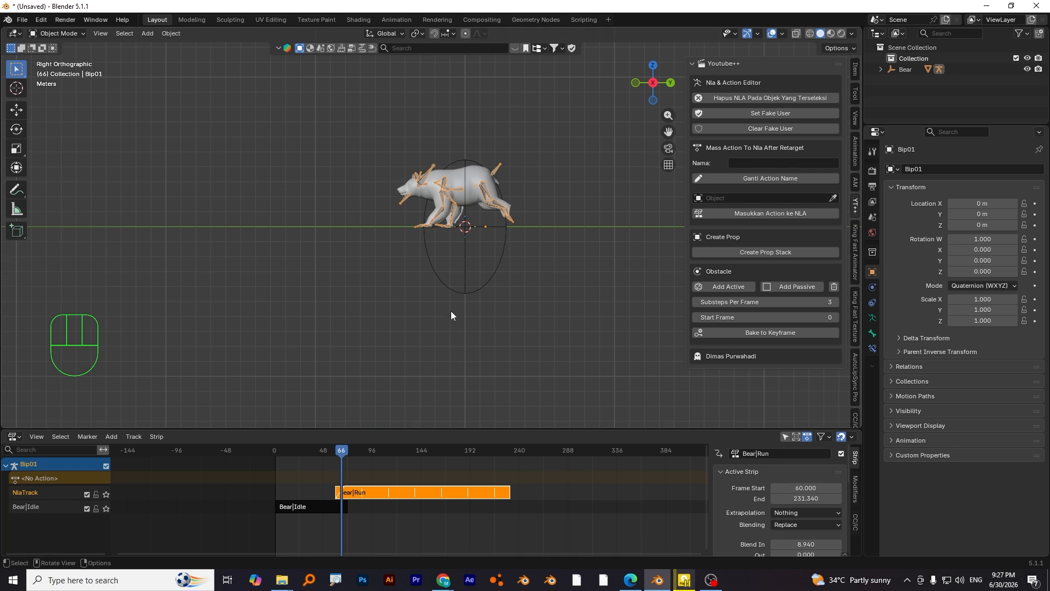
{"action": "left_click", "coordinate": [455, 294]}
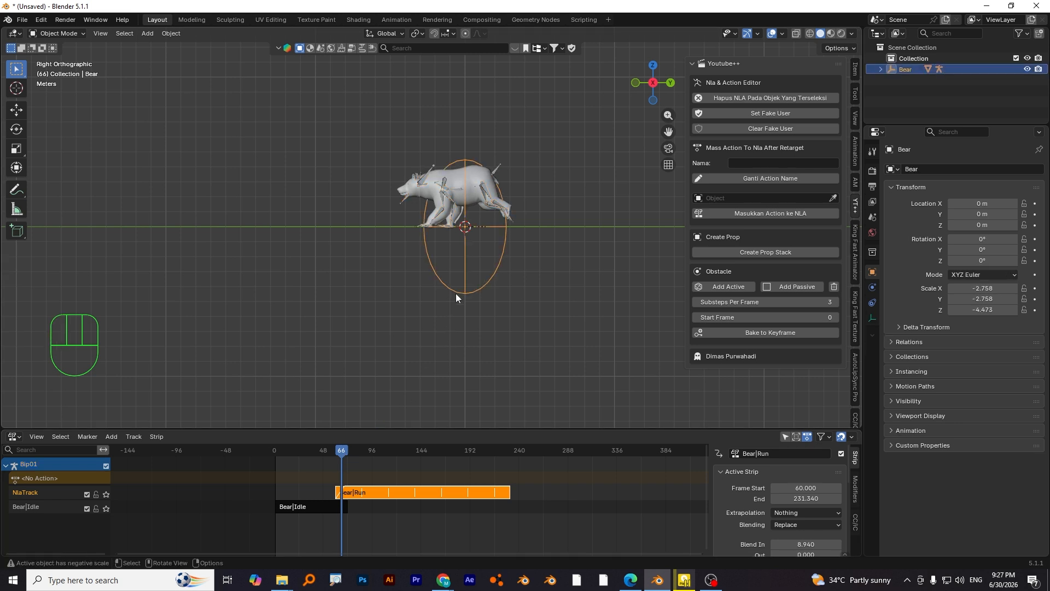
{"action": "key", "text": "i"}
At frame 223, move the Bear empty along Y to about -29.491 m and keyframe its transforms.
{"action": "left_click_drag", "start_coordinate": [343, 449], "coordinate": [507, 452]}
{"action": "left_click", "coordinate": [502, 449]}
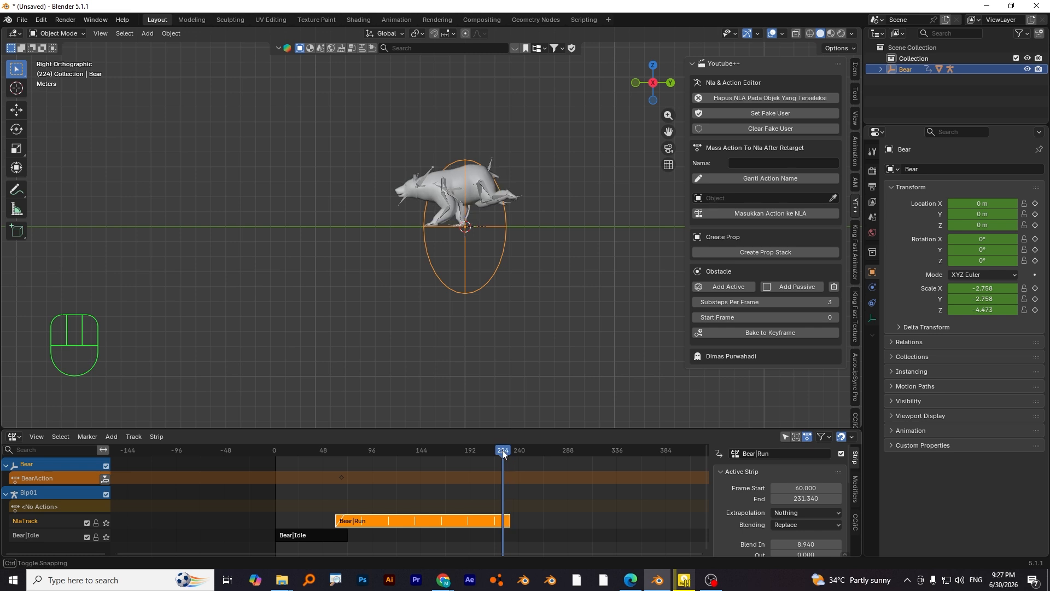
{"action": "key", "text": "g"}
{"action": "key", "text": "y"}
{"action": "left_click", "coordinate": [159, 298]}
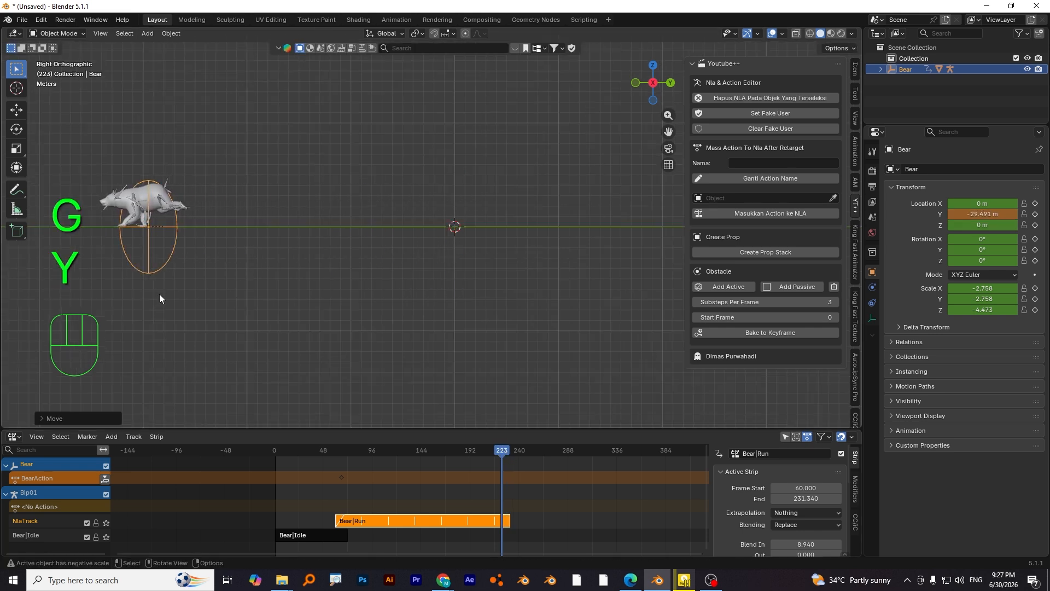
{"action": "key", "text": "i"}
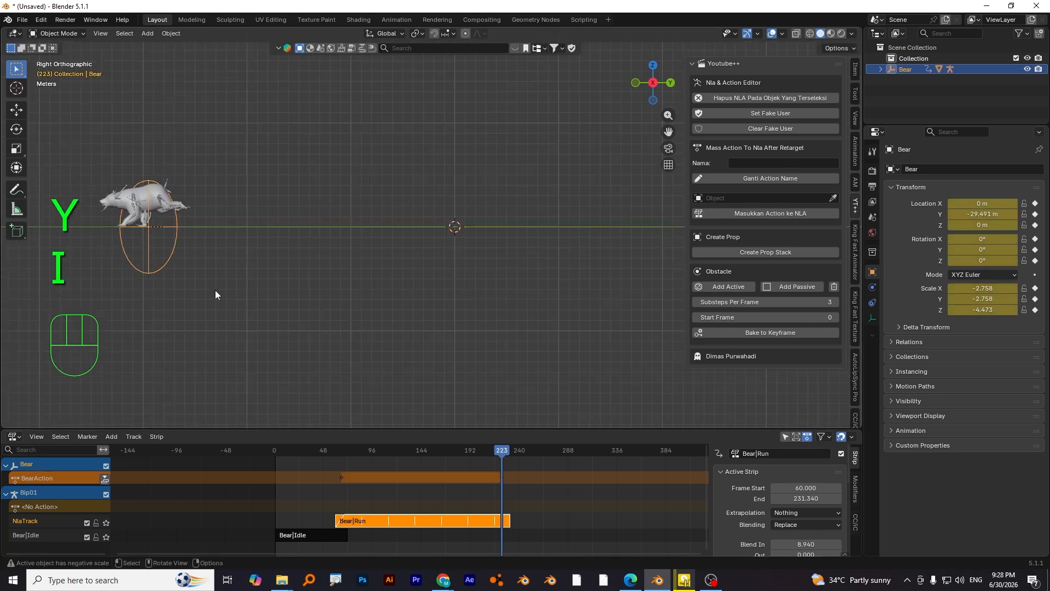
Switch the animation area to the Timeline, set all of the Bear empty's keyframes to linear interpolation, and play the run from frame 58.
{"action": "left_click_drag", "start_coordinate": [502, 452], "coordinate": [334, 448]}
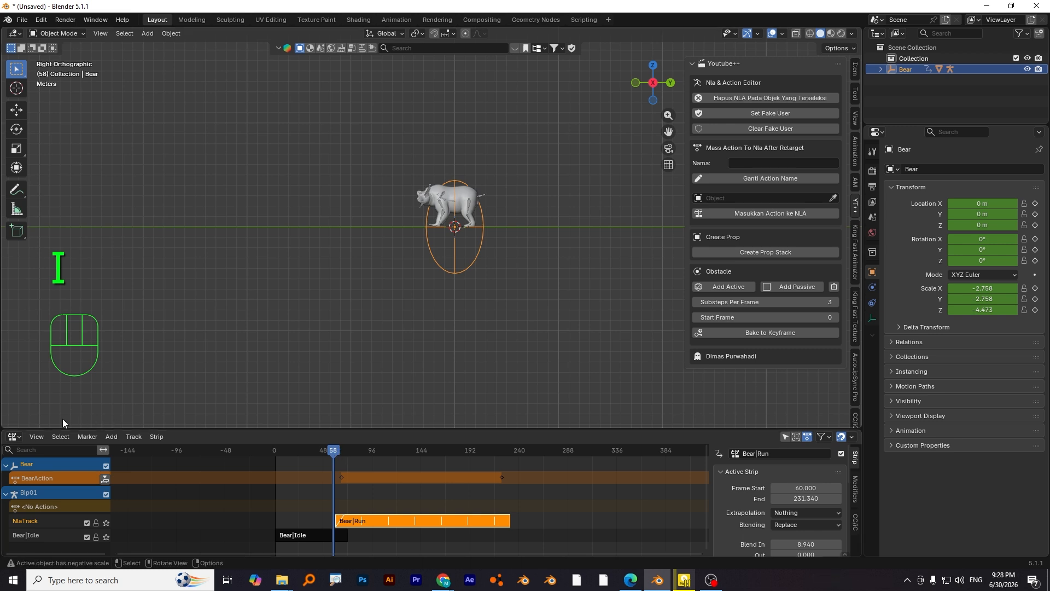
{"action": "left_click", "coordinate": [15, 437]}
{"action": "left_click", "coordinate": [157, 339]}
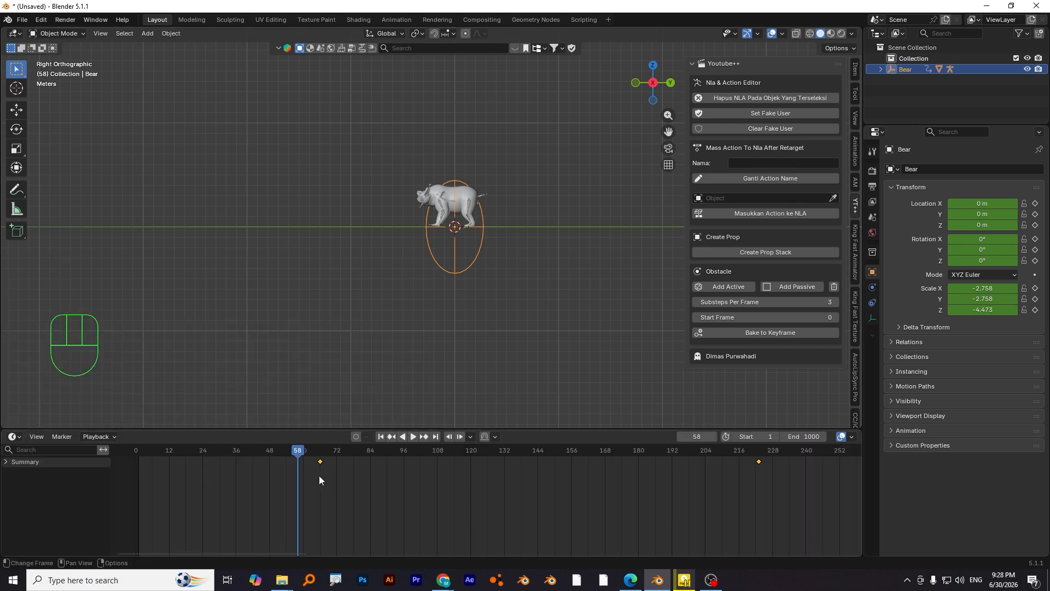
{"action": "key", "text": "a"}
{"action": "key", "text": "t"}
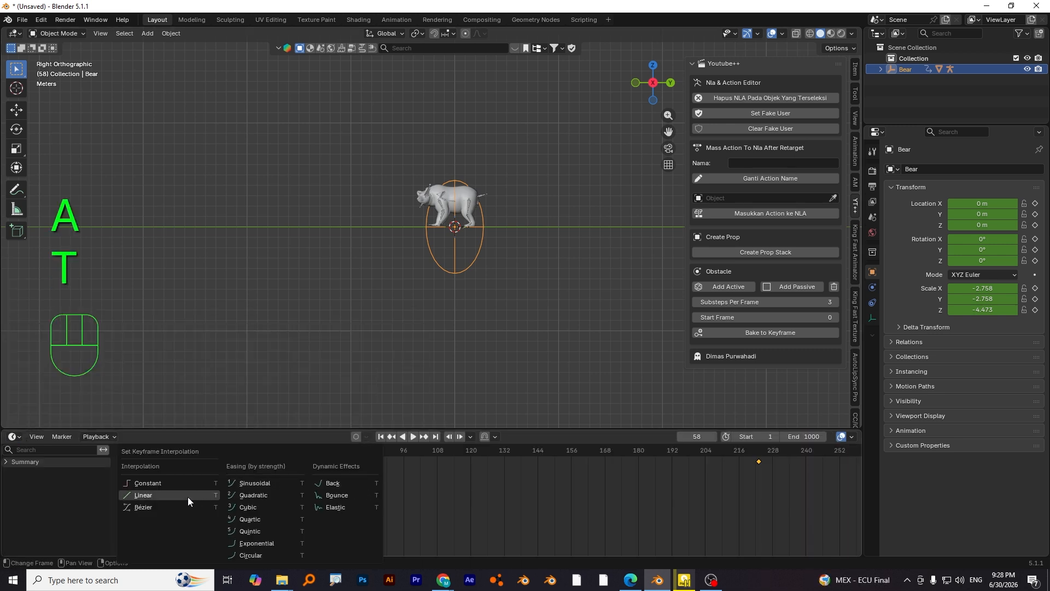
{"action": "left_click", "coordinate": [188, 496]}
{"action": "key", "text": "space"}
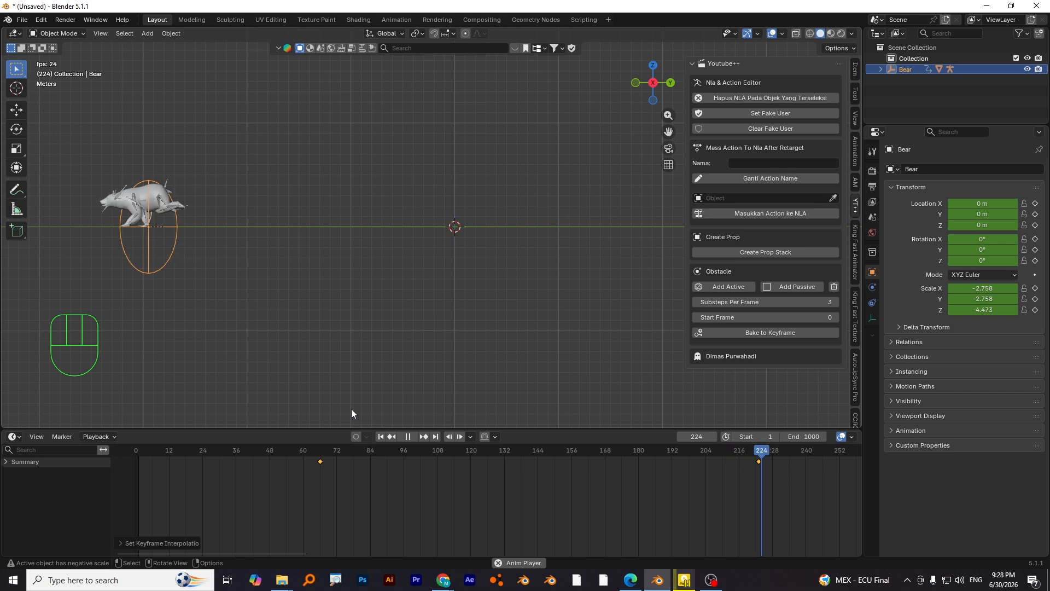
{"action": "key", "text": "space"}
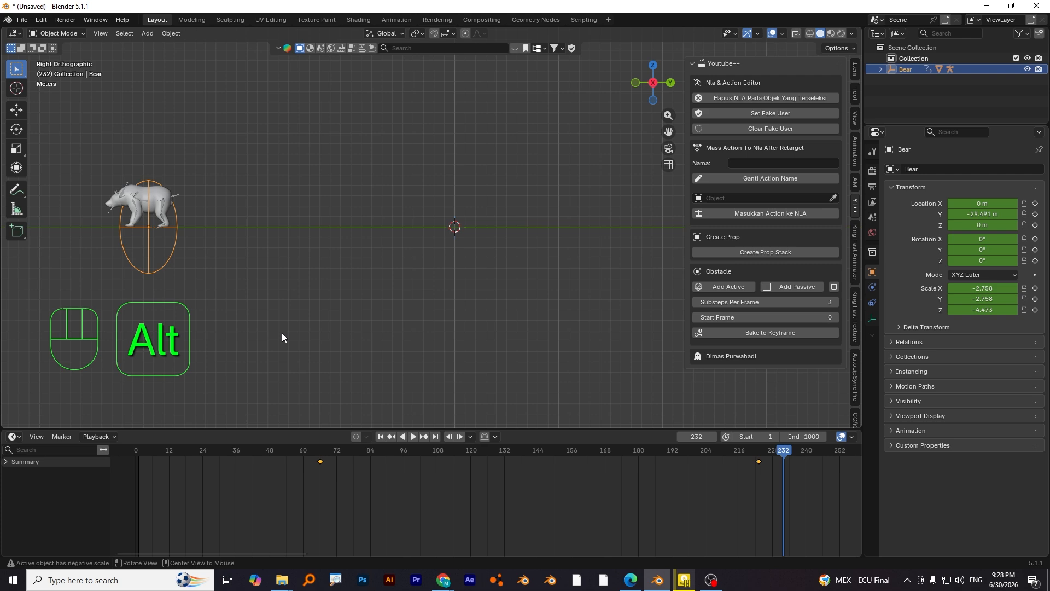
Widen the King Fast Animator sidebar and look through its setup, animation, movement and physics settings.
{"action": "key", "text": "alt+w"}
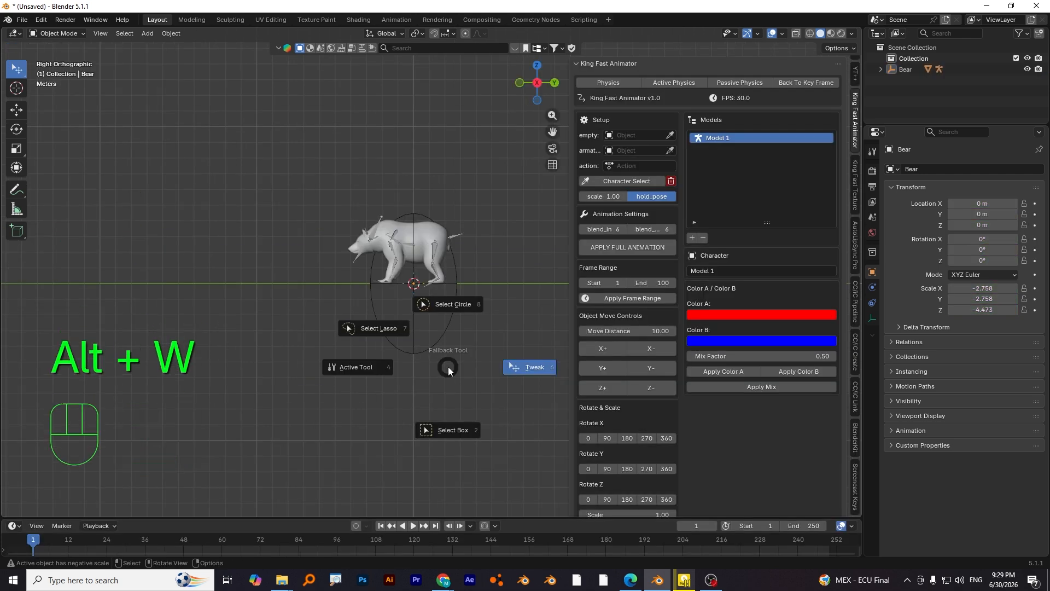
{"action": "left_click", "coordinate": [448, 367]}
{"action": "left_click_drag", "start_coordinate": [505, 337], "coordinate": [444, 342], "text": "alt+shift"}
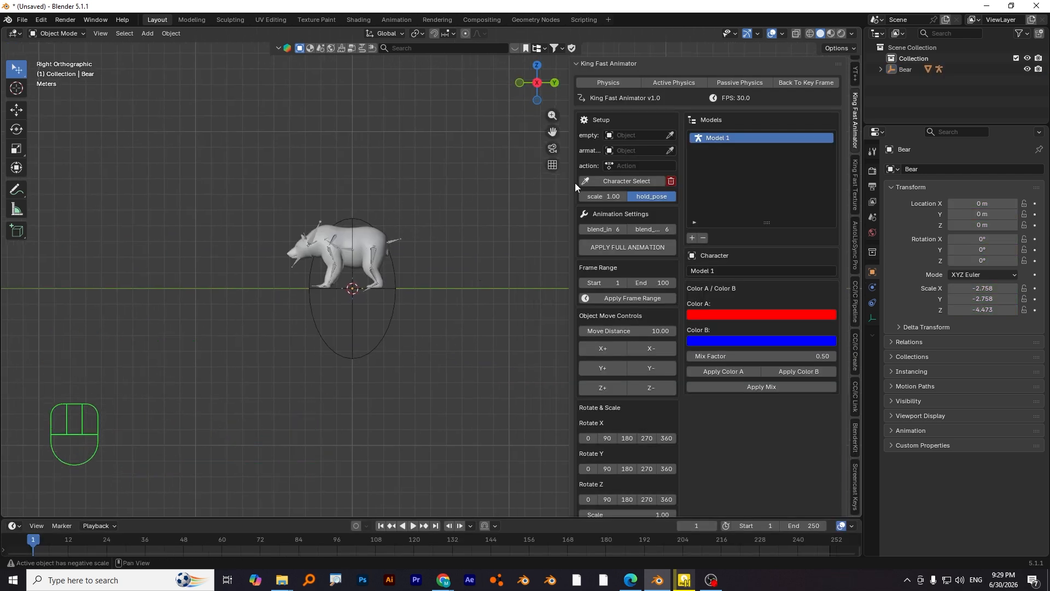
{"action": "left_click_drag", "start_coordinate": [572, 184], "coordinate": [541, 184]}
{"action": "scroll", "coordinate": [624, 378], "scroll_direction": "down", "scroll_amount": 7}
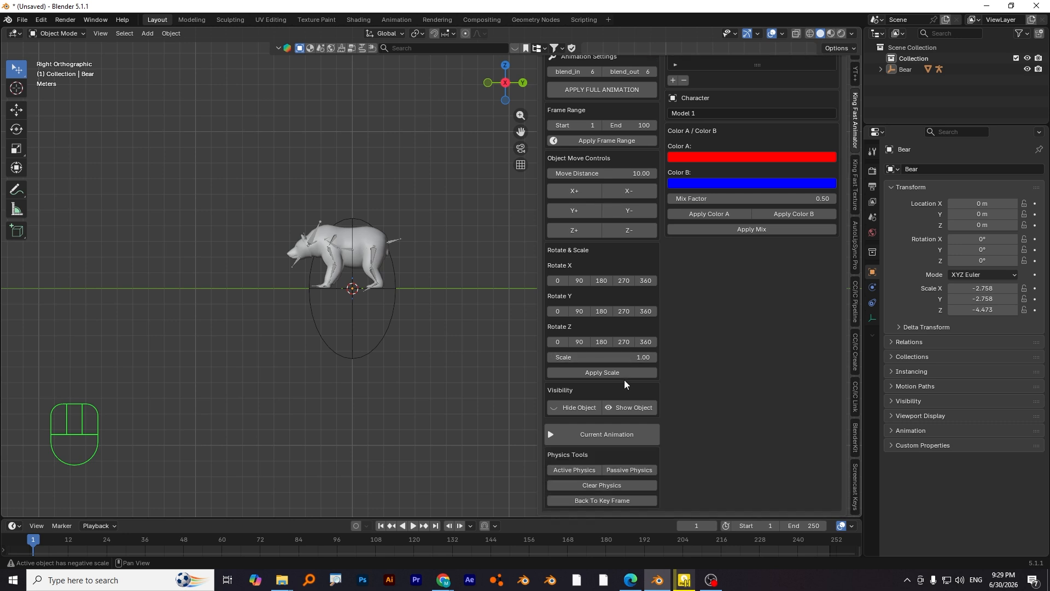
{"action": "scroll", "coordinate": [625, 382], "scroll_direction": "up", "scroll_amount": 7}
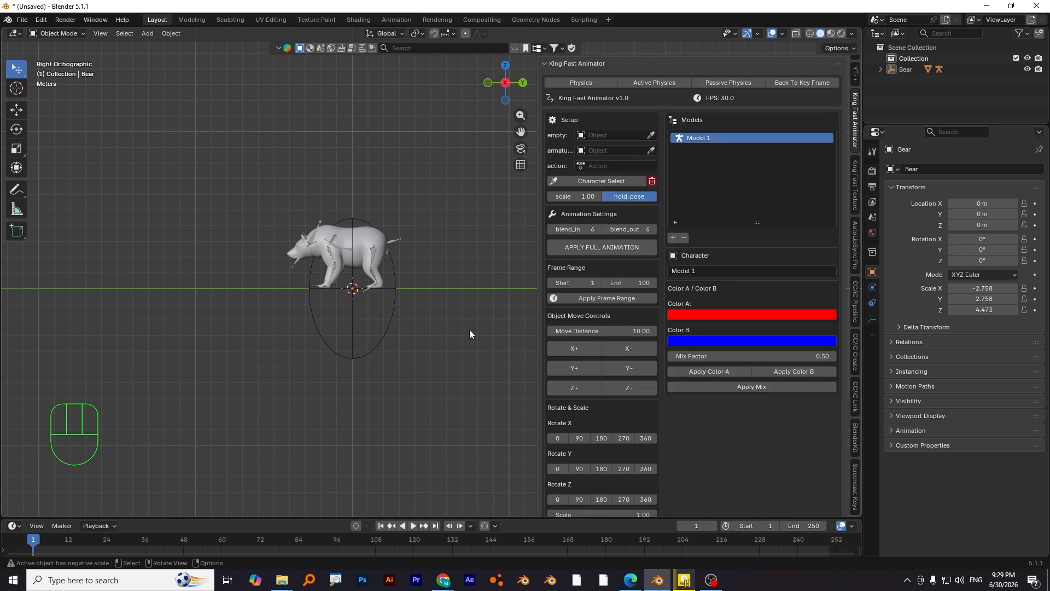
With the Bear empty selected, rename Model 1 as Bear and assign the empty and its armature using Character Select.
{"action": "left_click", "coordinate": [396, 310]}
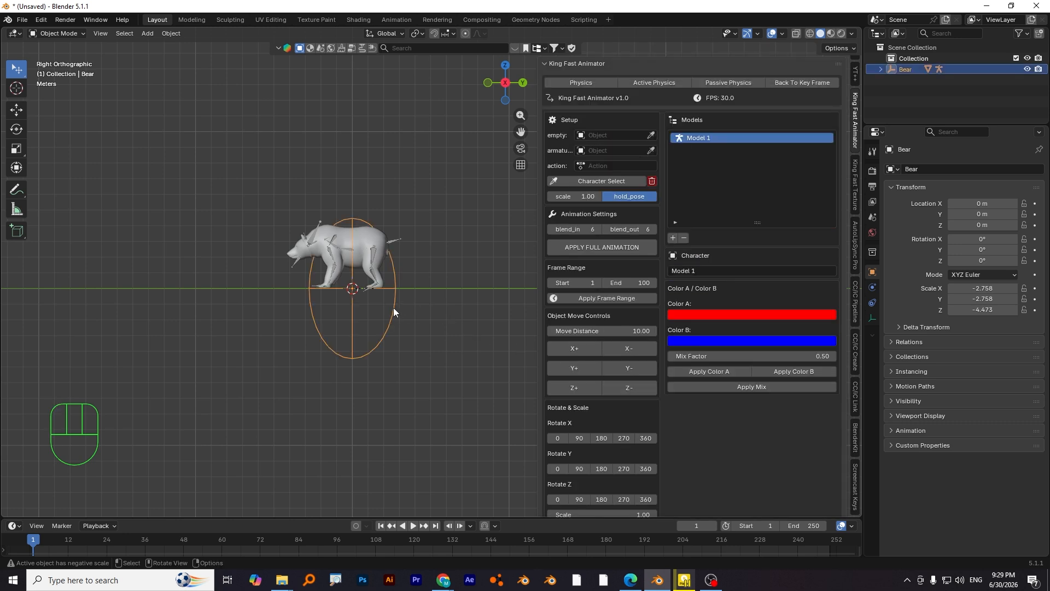
{"action": "double_click", "coordinate": [713, 137]}
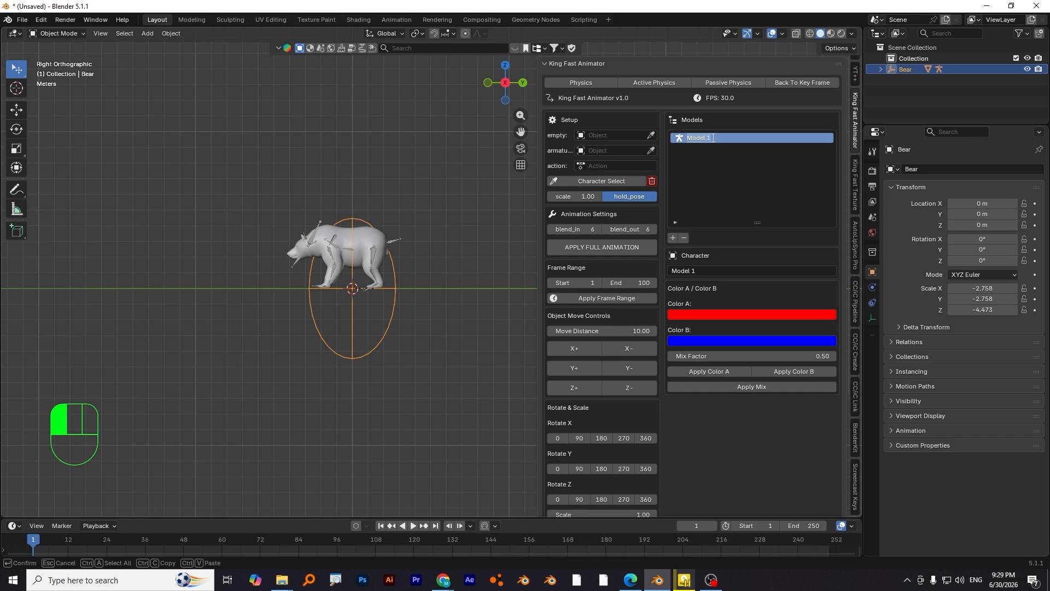
{"action": "type", "text": "Bear"}
{"action": "key", "text": "Return"}
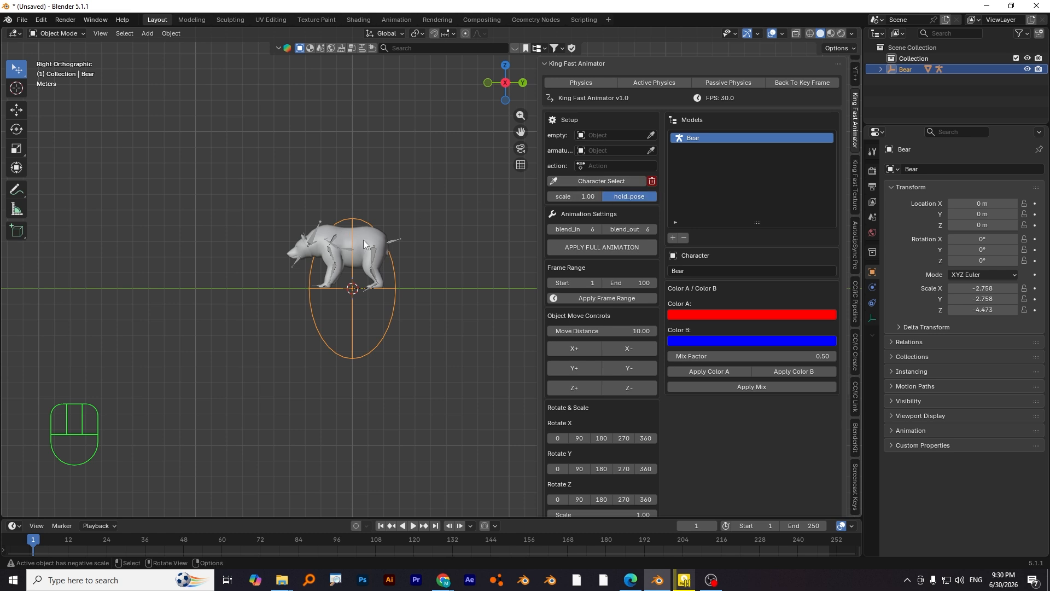
{"action": "left_click", "coordinate": [573, 180]}
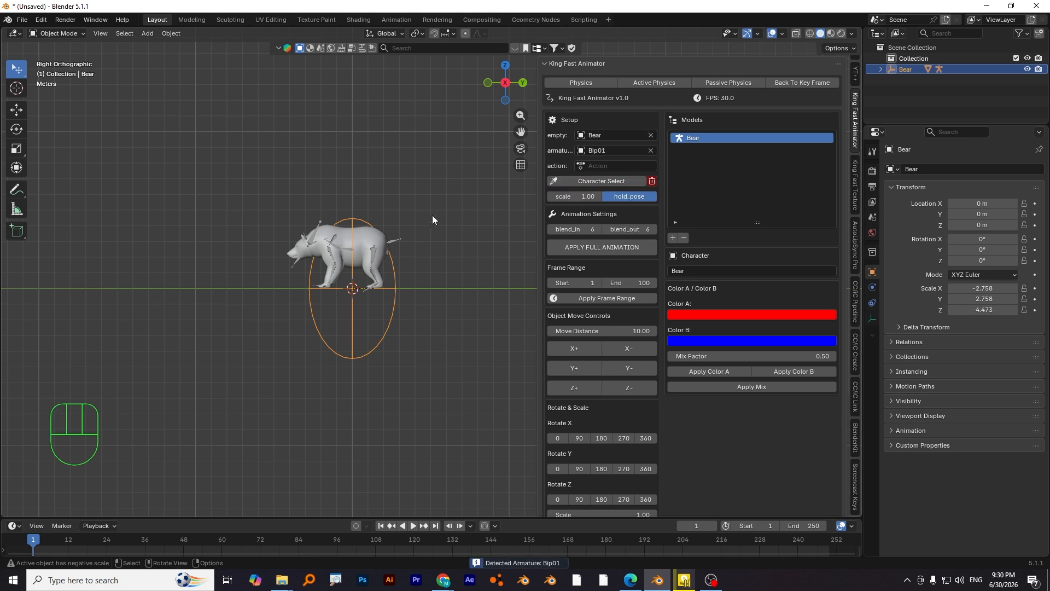
Set the add-on's frame range end to 2000, apply the range, and widen the King Fast Animator sidebar.
{"action": "left_click_drag", "start_coordinate": [355, 517], "coordinate": [530, 487]}
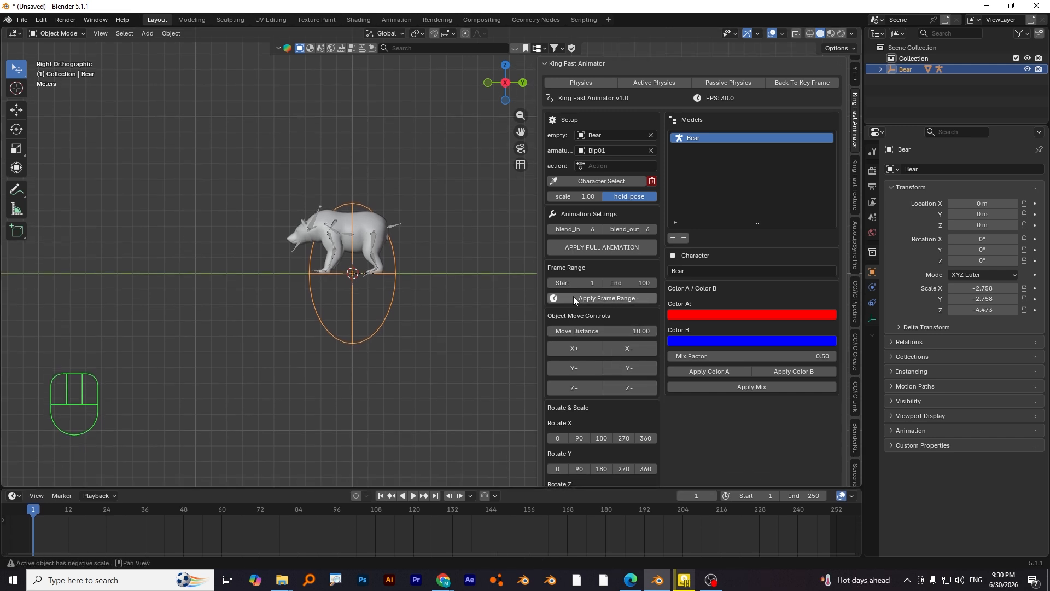
{"action": "left_click", "coordinate": [617, 282]}
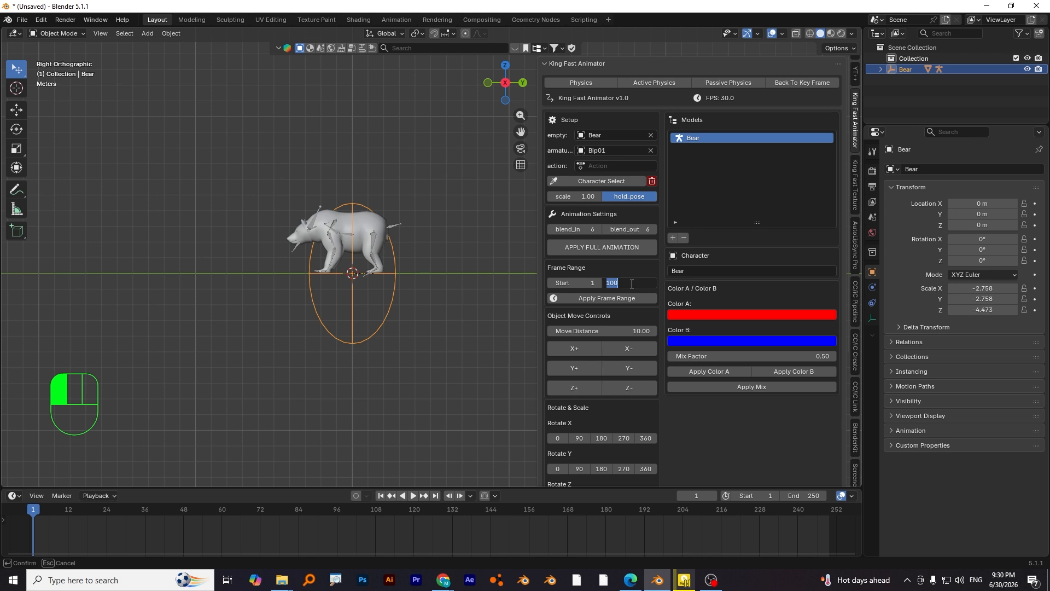
{"action": "type", "text": "2000"}
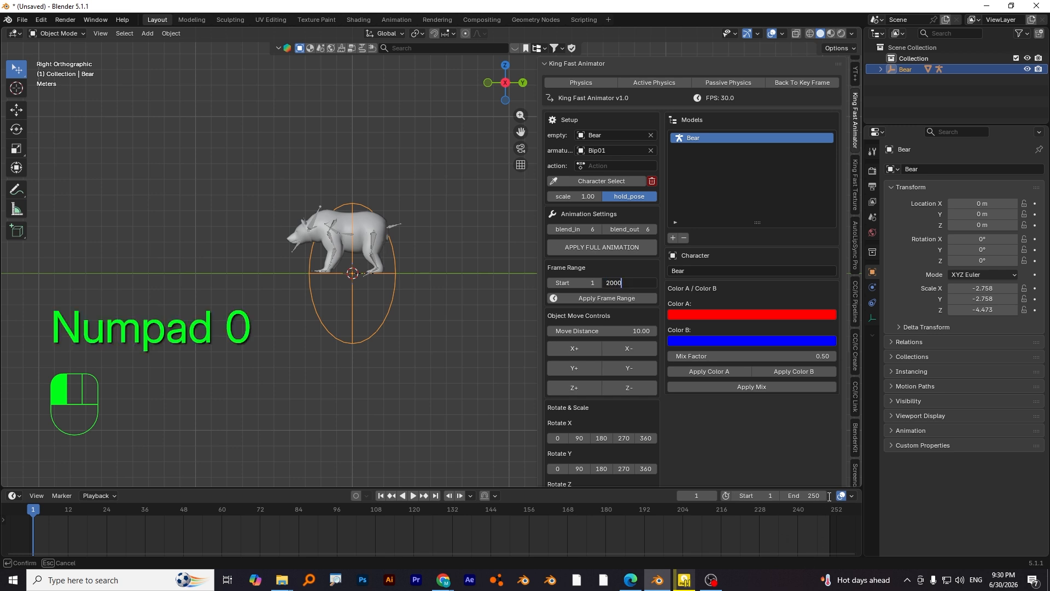
{"action": "left_click", "coordinate": [586, 298]}
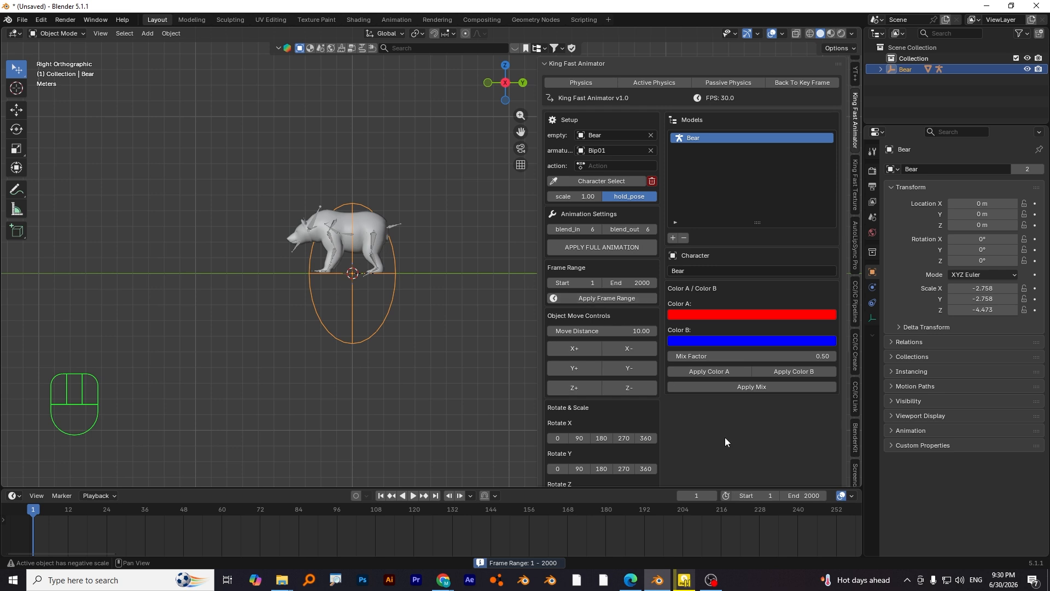
{"action": "scroll", "coordinate": [610, 531], "scroll_direction": "down", "scroll_amount": 10}
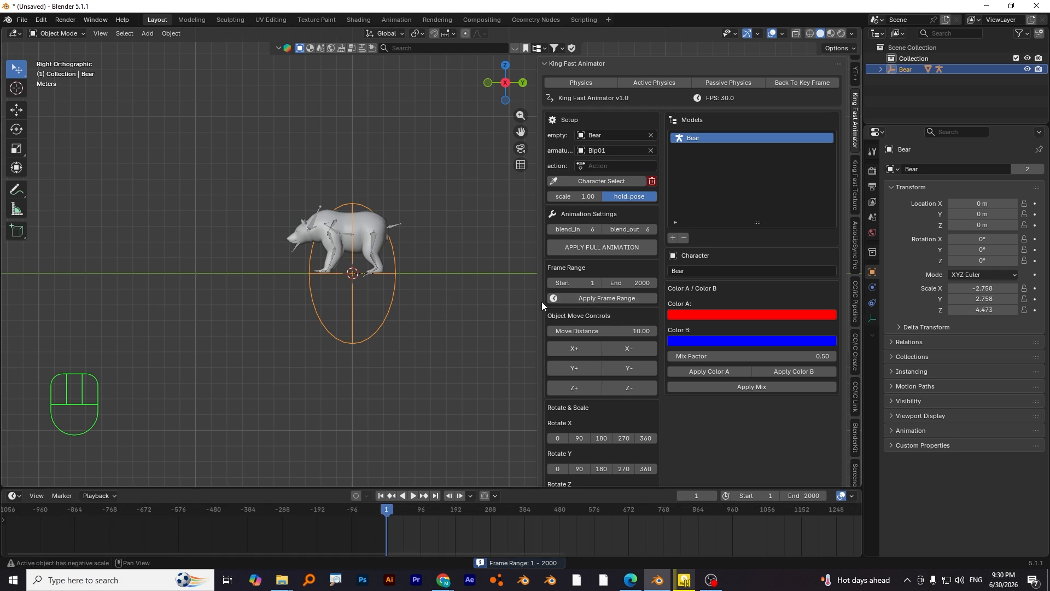
{"action": "left_click_drag", "start_coordinate": [538, 301], "coordinate": [503, 301]}
{"action": "scroll", "coordinate": [421, 284], "scroll_direction": "down", "scroll_amount": 3}
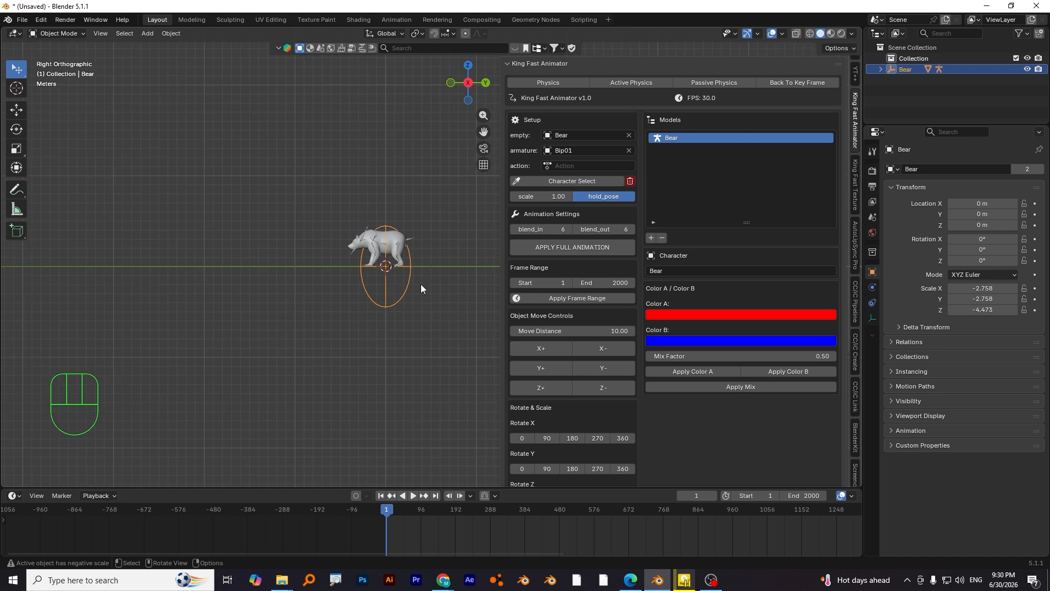
{"action": "scroll", "coordinate": [421, 284], "scroll_direction": "up", "scroll_amount": 2}
{"action": "middle_click_drag", "start_coordinate": [428, 284], "coordinate": [365, 291], "text": "shift"}
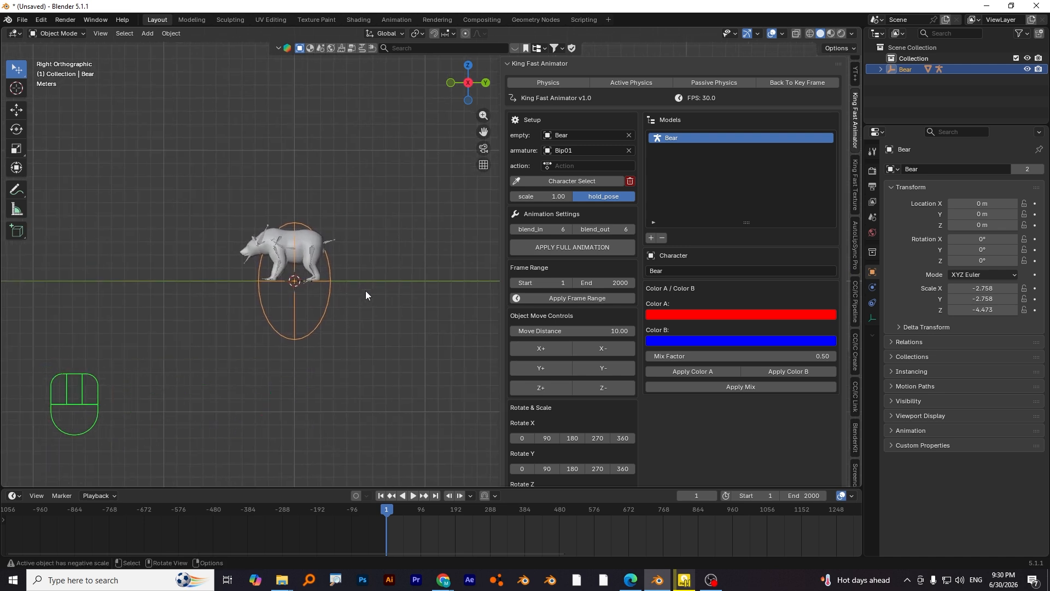
Try the negative and positive Y object moves on the Bear, delete the resulting keyframes, and return to frame 1.
{"action": "left_click", "coordinate": [602, 366]}
{"action": "left_click", "coordinate": [549, 370]}
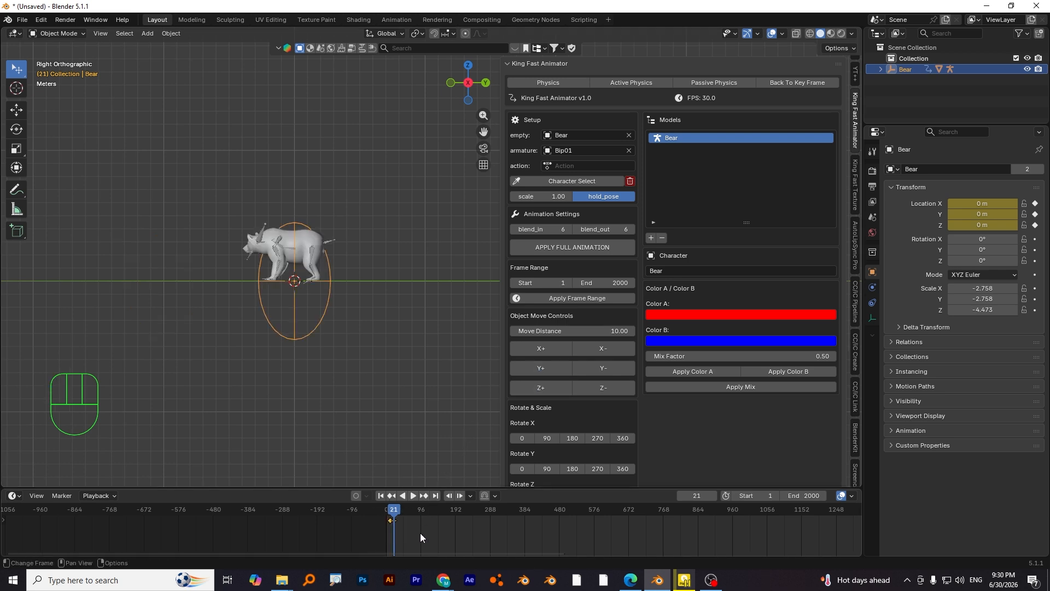
{"action": "key", "text": "Delete"}
{"action": "left_click", "coordinate": [386, 510]}
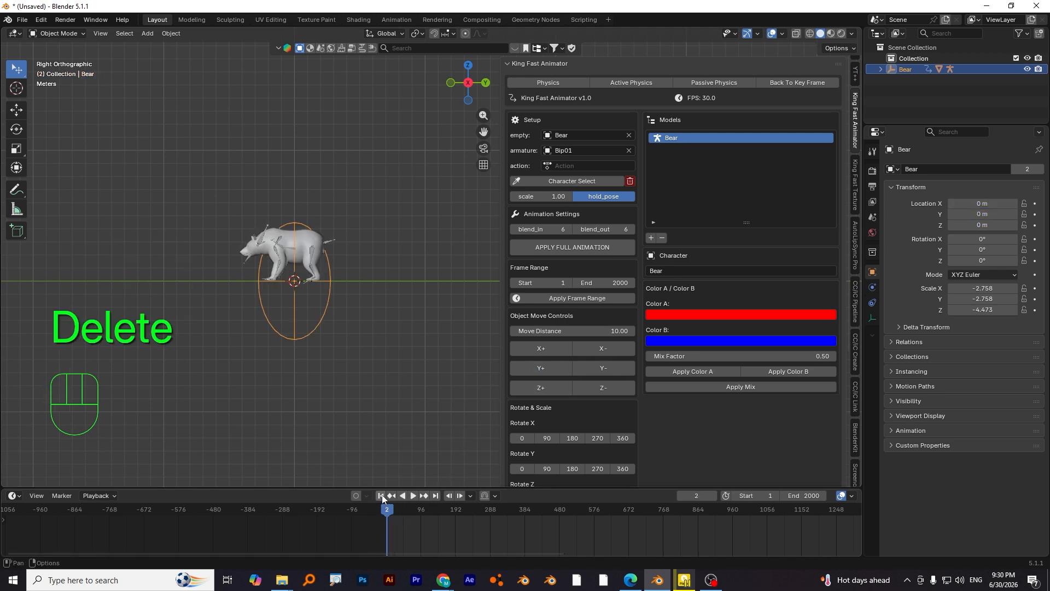
{"action": "left_click", "coordinate": [382, 496]}
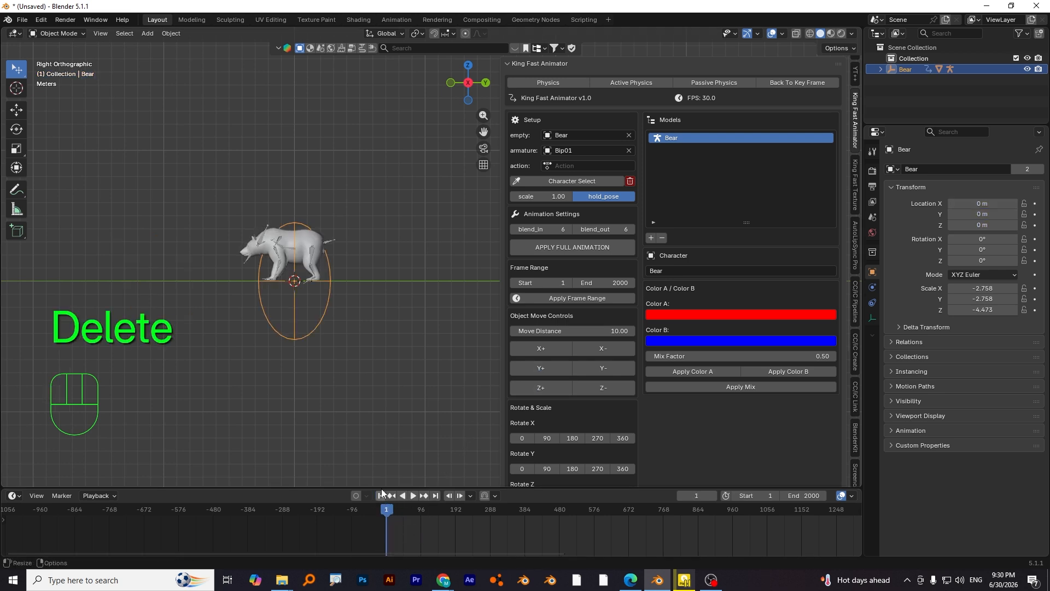
Apply the Bear|Idle action as the full animation and inspect its strip in an enlarged Nonlinear Animation editor.
{"action": "left_click", "coordinate": [578, 167]}
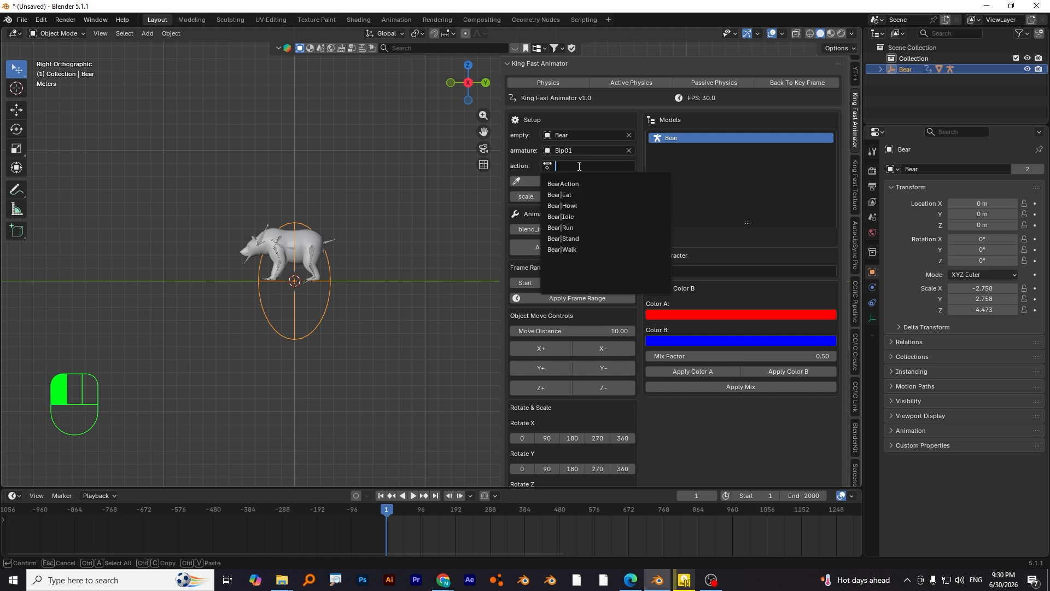
{"action": "left_click", "coordinate": [581, 212]}
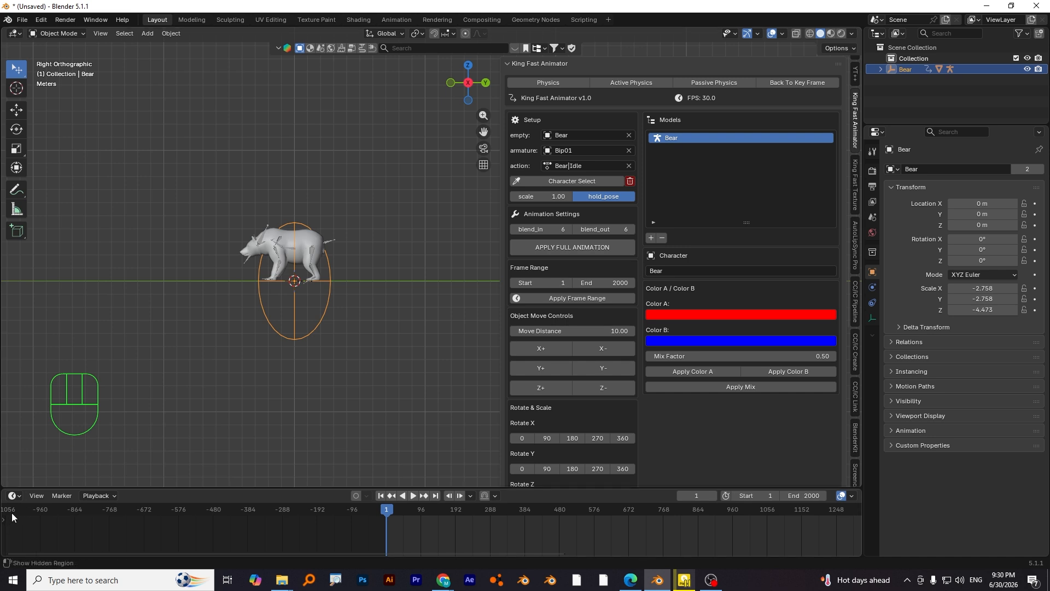
{"action": "left_click", "coordinate": [13, 495]}
{"action": "left_click", "coordinate": [174, 435]}
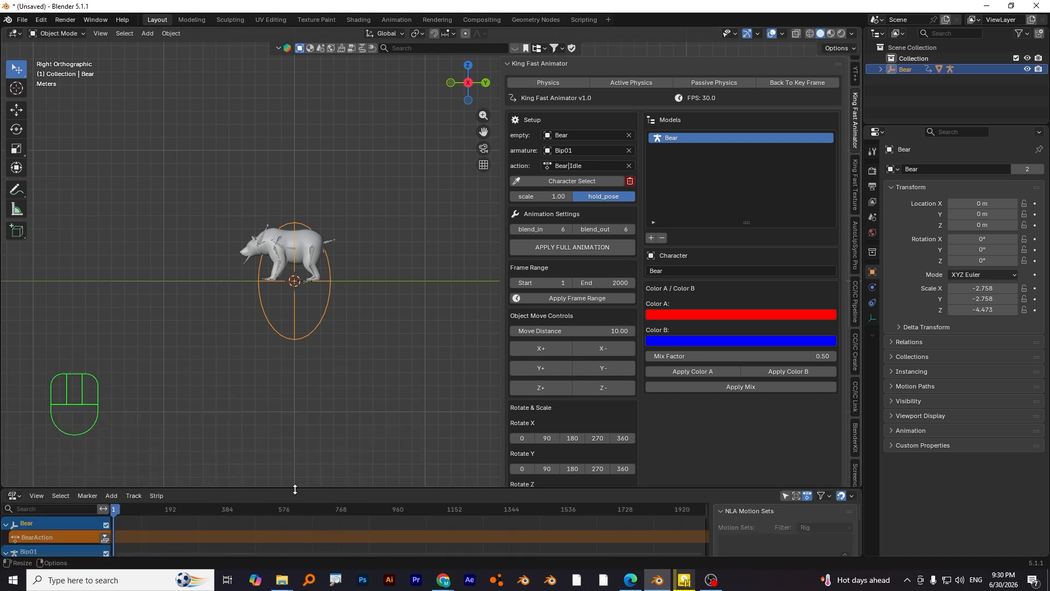
{"action": "left_click_drag", "start_coordinate": [277, 489], "coordinate": [283, 363]}
{"action": "scroll", "coordinate": [459, 452], "scroll_direction": "down", "scroll_amount": 4}
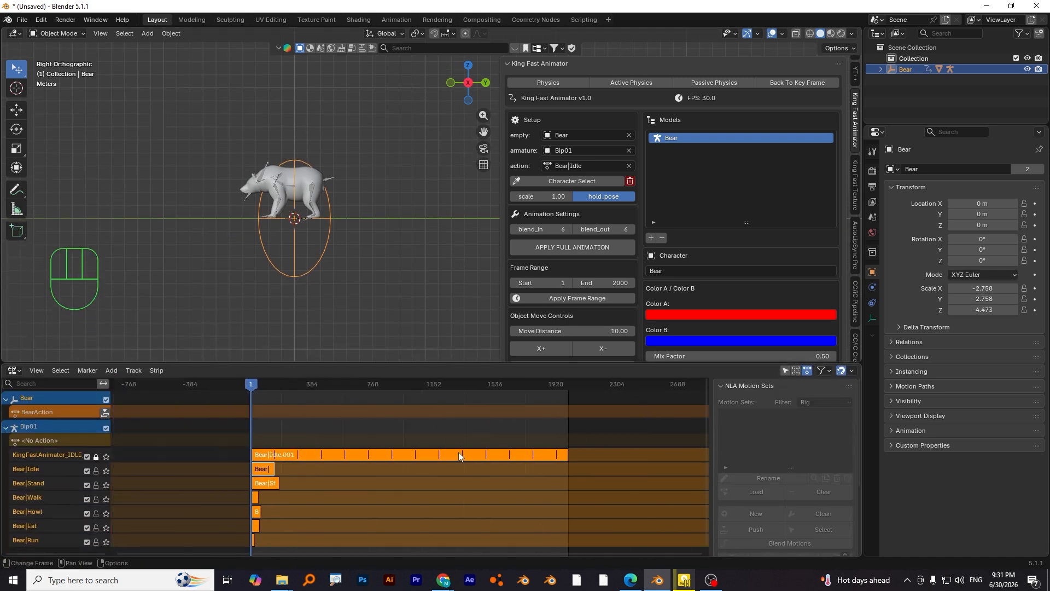
{"action": "scroll", "coordinate": [458, 452], "scroll_direction": "up", "scroll_amount": 4}
{"action": "left_click_drag", "start_coordinate": [374, 363], "coordinate": [378, 384]}
{"action": "scroll", "coordinate": [411, 465], "scroll_direction": "up", "scroll_amount": 3}
{"action": "scroll", "coordinate": [411, 465], "scroll_direction": "up", "scroll_amount": 2}
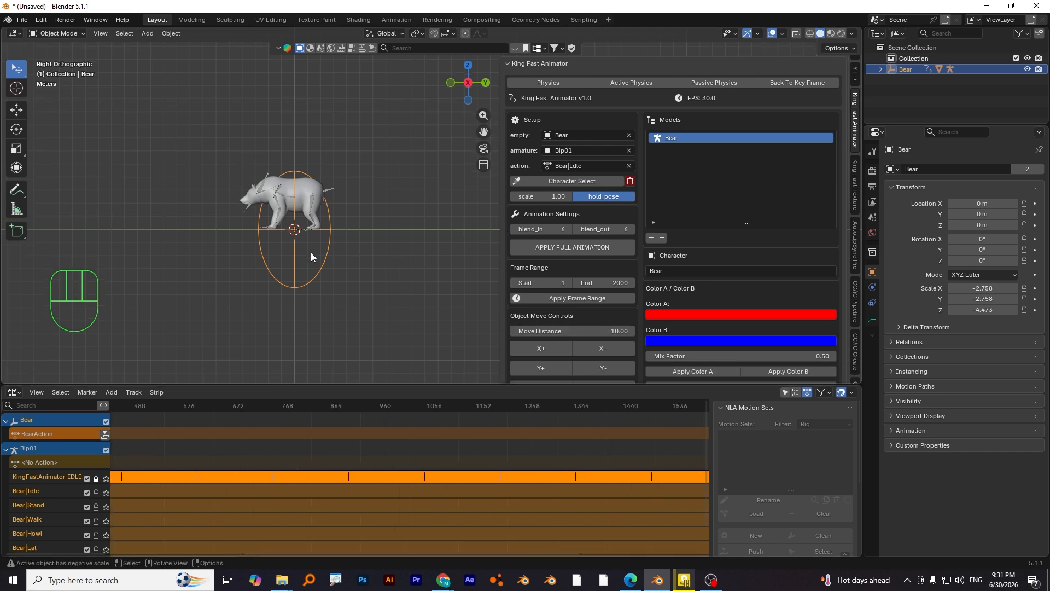
Set the add-on's animation scale to 0.52, reapply the full Bear|Idle animation, and play it back.
{"action": "key", "text": "space"}
{"action": "key", "text": "space"}
{"action": "scroll", "coordinate": [301, 219], "scroll_direction": "up", "scroll_amount": 3}
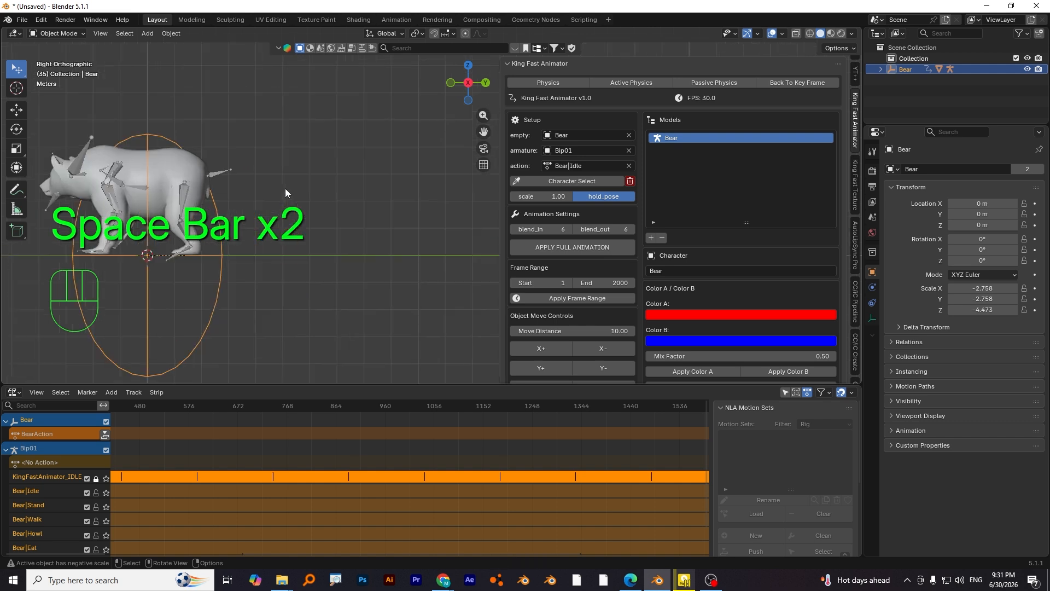
{"action": "middle_click_drag", "start_coordinate": [286, 245], "coordinate": [490, 283], "text": "shift"}
{"action": "left_click_drag", "start_coordinate": [549, 198], "coordinate": [517, 198], "text": "shift"}
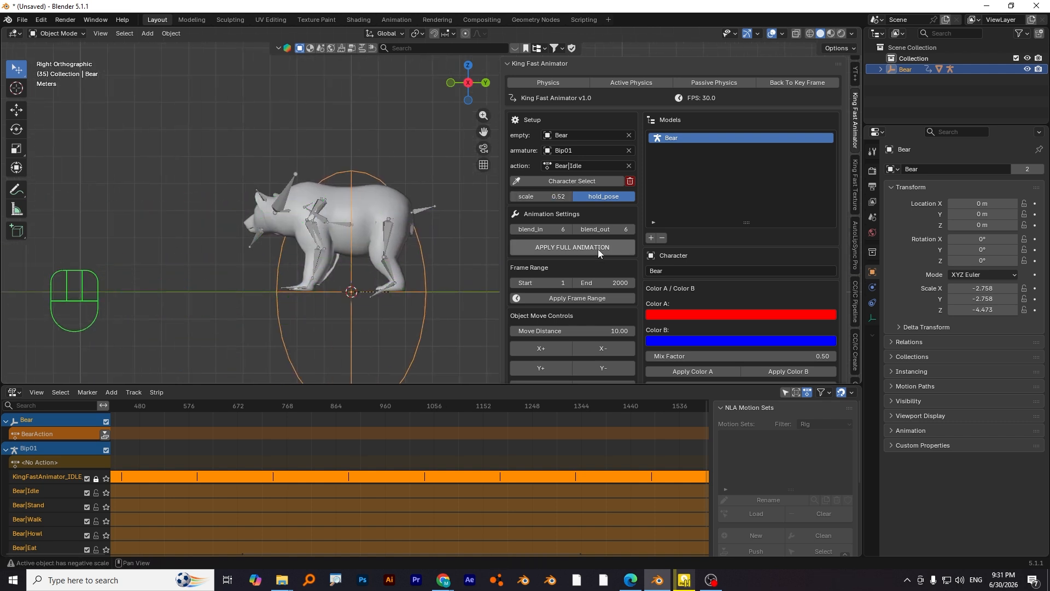
{"action": "left_click", "coordinate": [577, 245]}
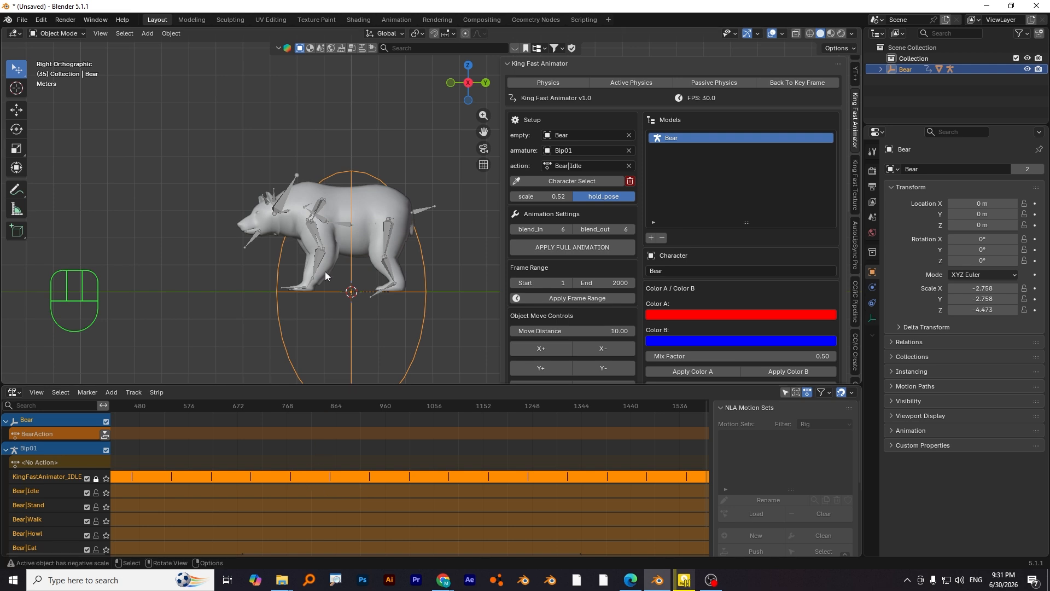
{"action": "scroll", "coordinate": [330, 224], "scroll_direction": "down", "scroll_amount": 2}
{"action": "key", "text": "space"}
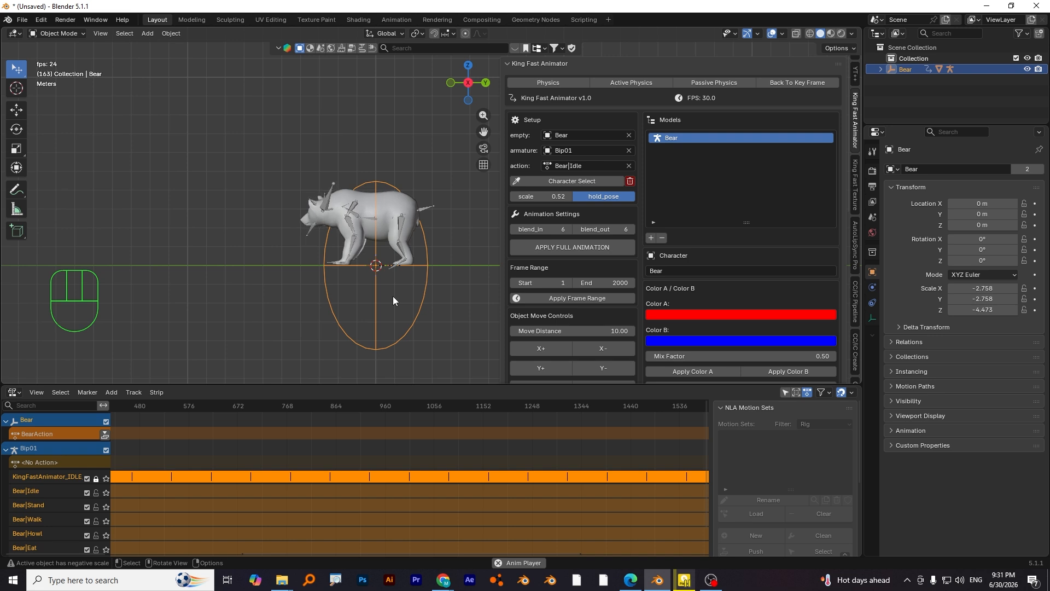
{"action": "key", "text": "space"}
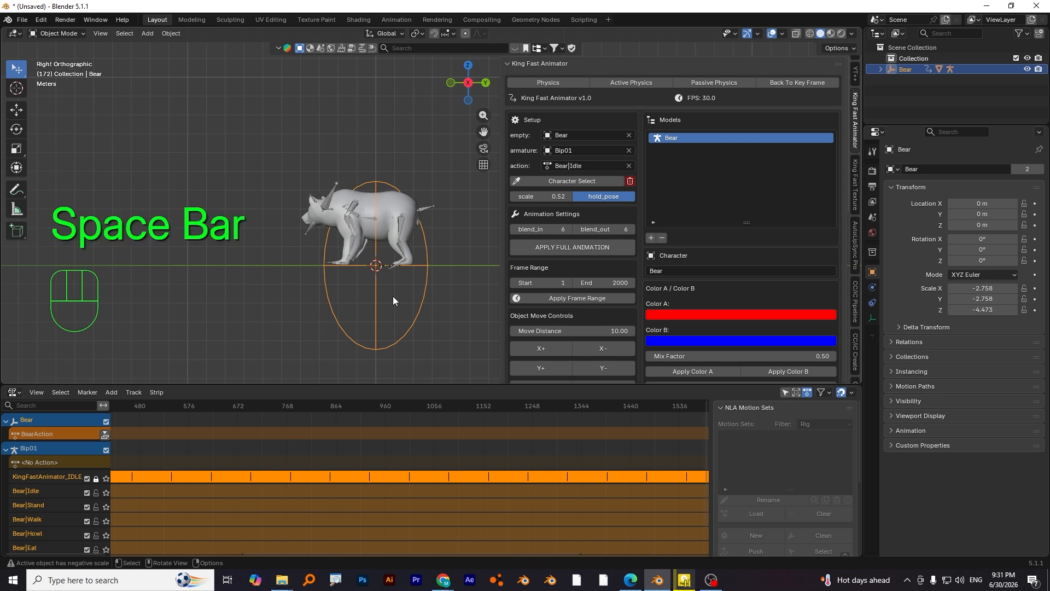
Switch the animation area to the Timeline and keyframe the Bear empty's transforms at frame 105.
{"action": "left_click", "coordinate": [13, 392]}
{"action": "left_click", "coordinate": [157, 434]}
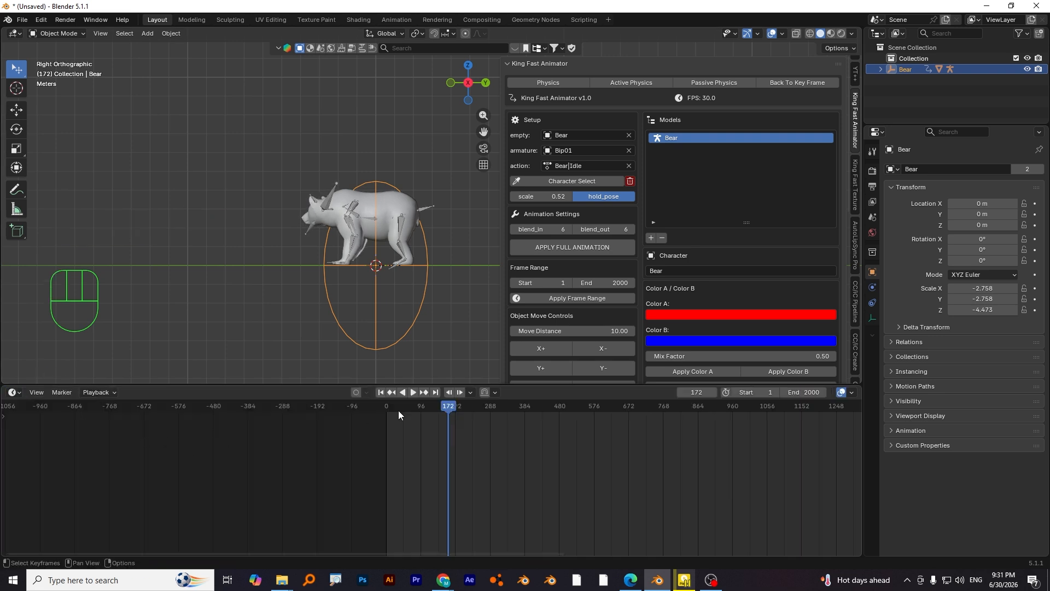
{"action": "left_click_drag", "start_coordinate": [453, 407], "coordinate": [424, 406]}
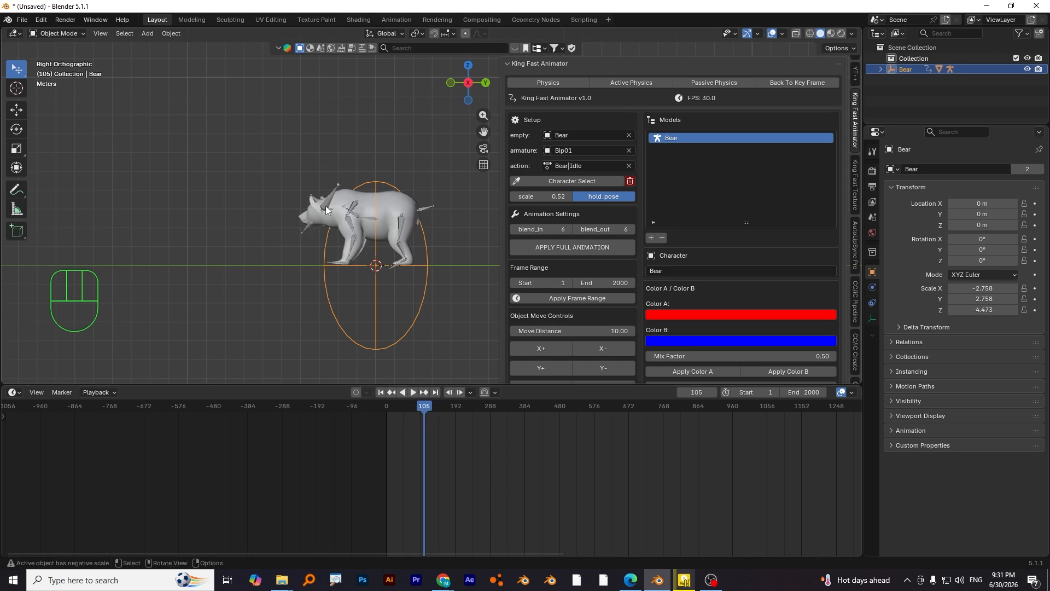
{"action": "scroll", "coordinate": [326, 205], "scroll_direction": "down", "scroll_amount": 5}
{"action": "scroll", "coordinate": [326, 205], "scroll_direction": "up", "scroll_amount": 3}
{"action": "middle_click_drag", "start_coordinate": [326, 206], "coordinate": [286, 189], "text": "shift"}
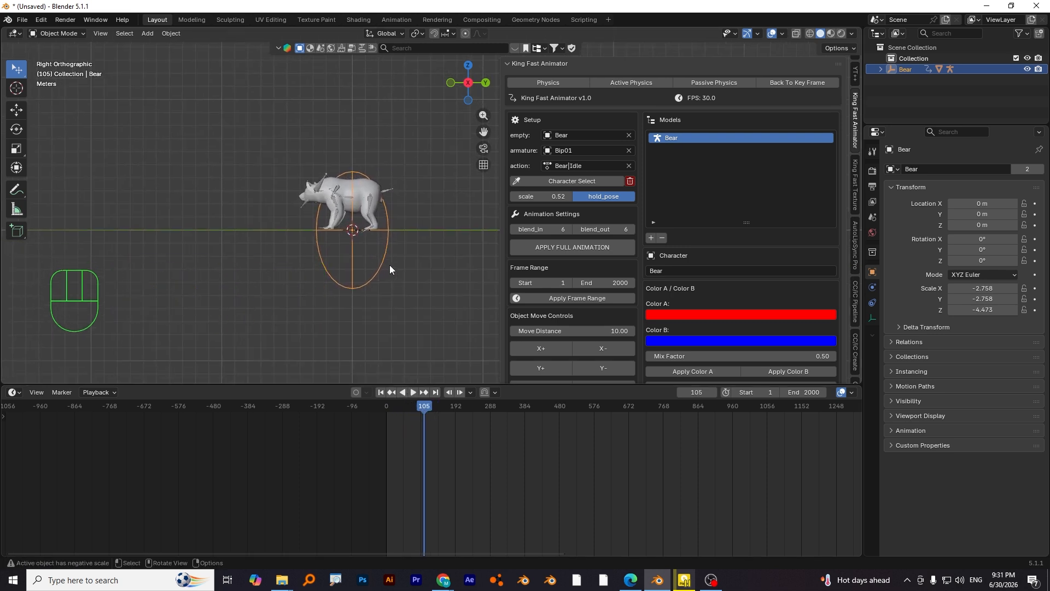
{"action": "left_click", "coordinate": [383, 258]}
{"action": "key", "text": "i"}
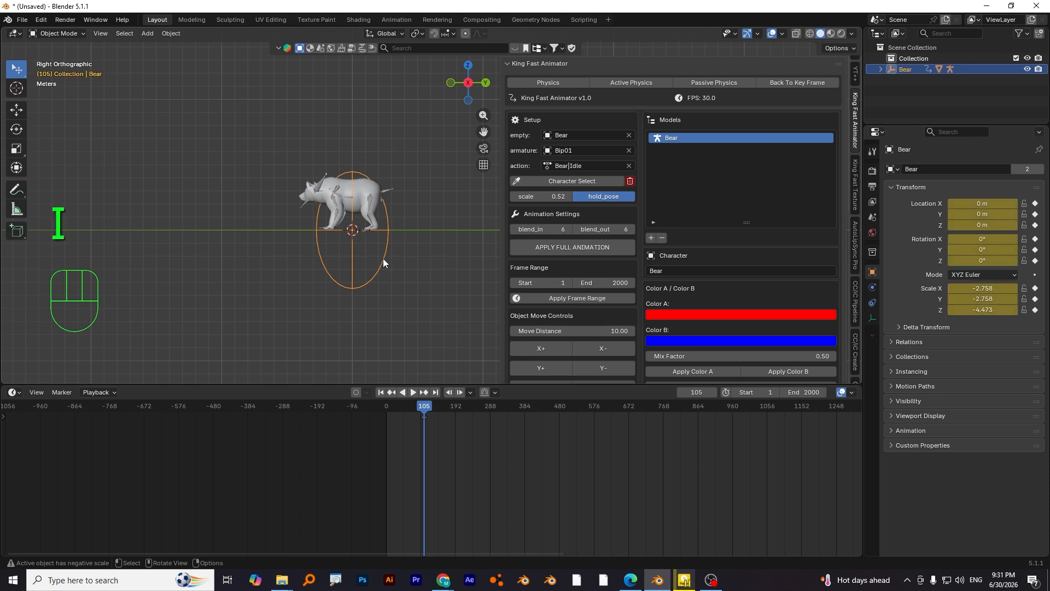
Set the object move distance to 100 and move the Bear empty in the negative Y direction.
{"action": "scroll", "coordinate": [607, 323], "scroll_direction": "down", "scroll_amount": 2}
{"action": "left_click", "coordinate": [611, 286]}
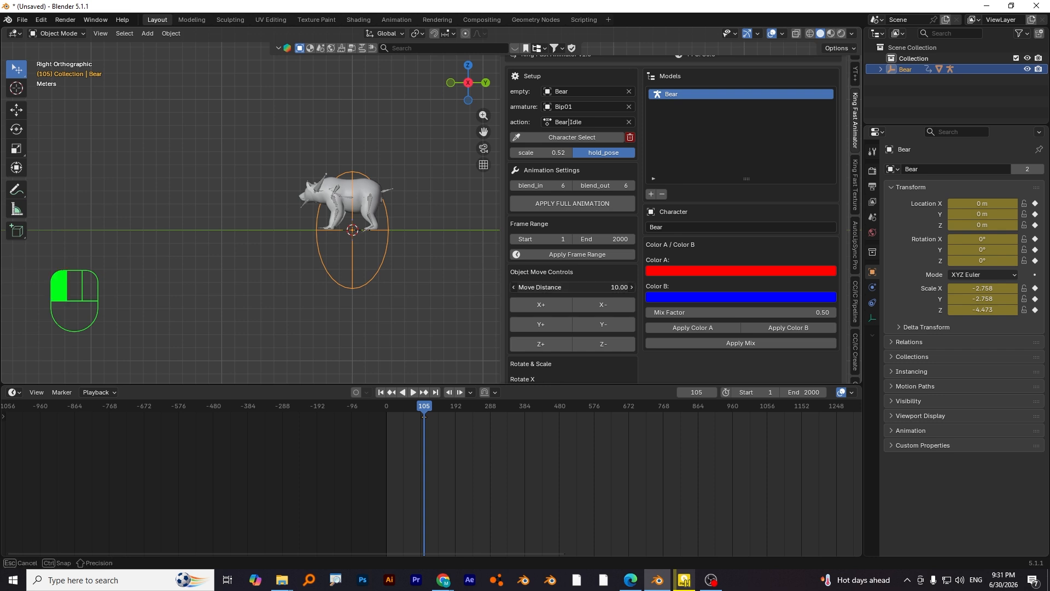
{"action": "type", "text": "1"}
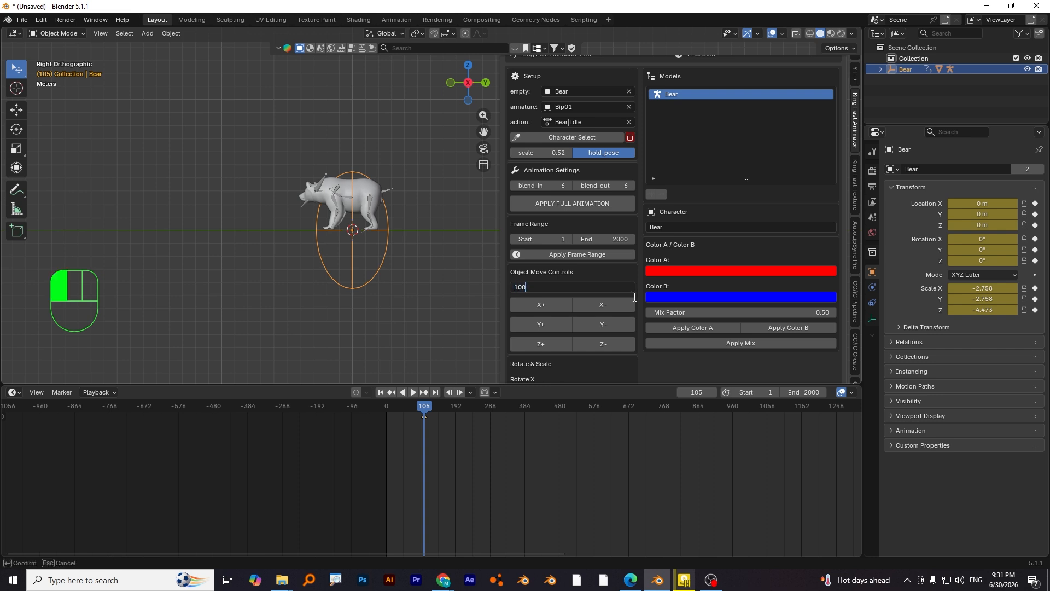
{"action": "left_click", "coordinate": [634, 297]}
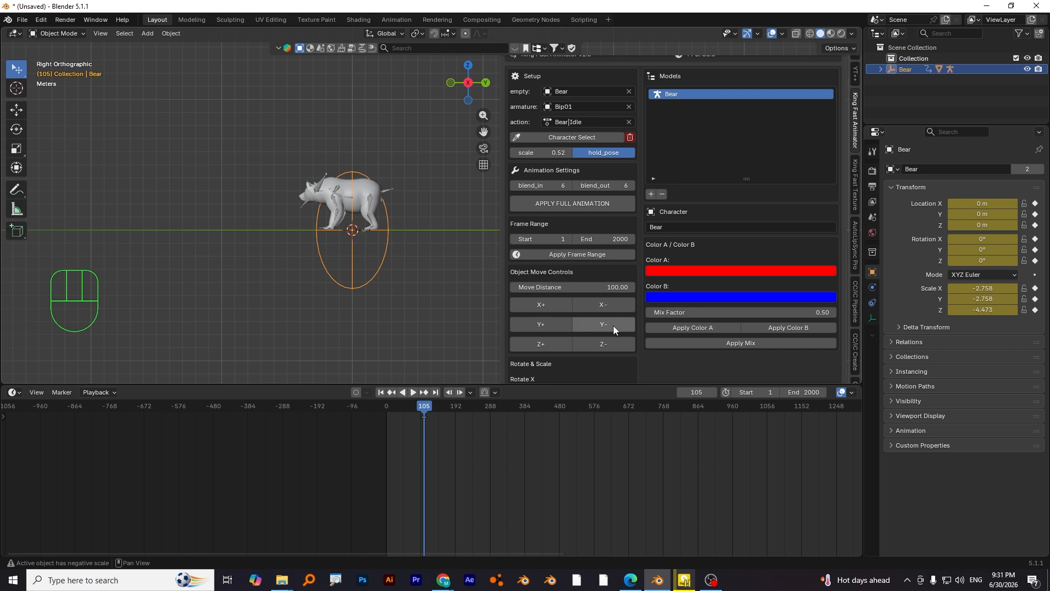
{"action": "left_click", "coordinate": [592, 327]}
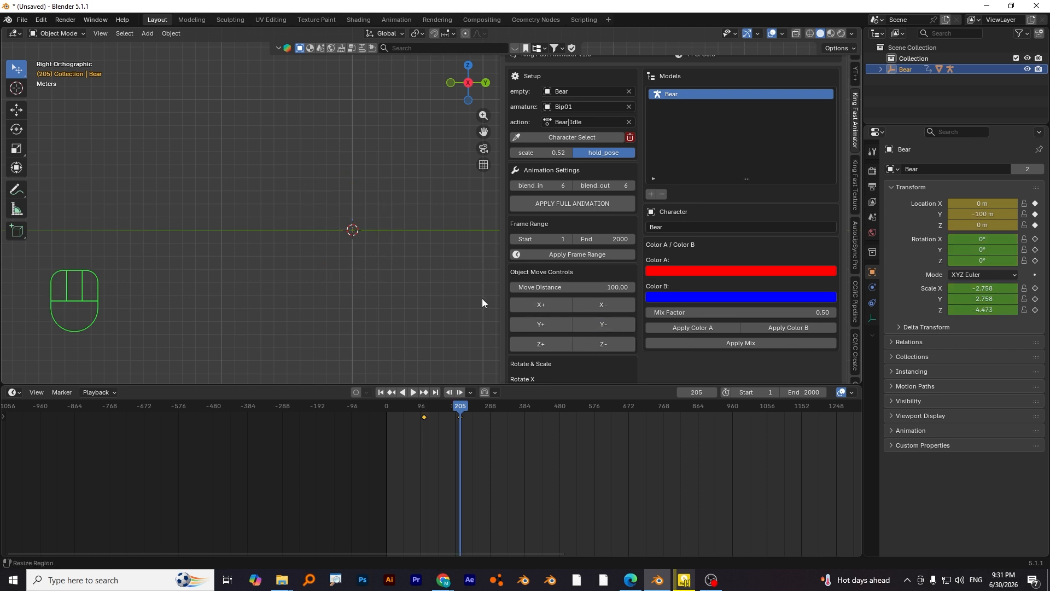
{"action": "scroll", "coordinate": [316, 333], "scroll_direction": "down", "scroll_amount": 4}
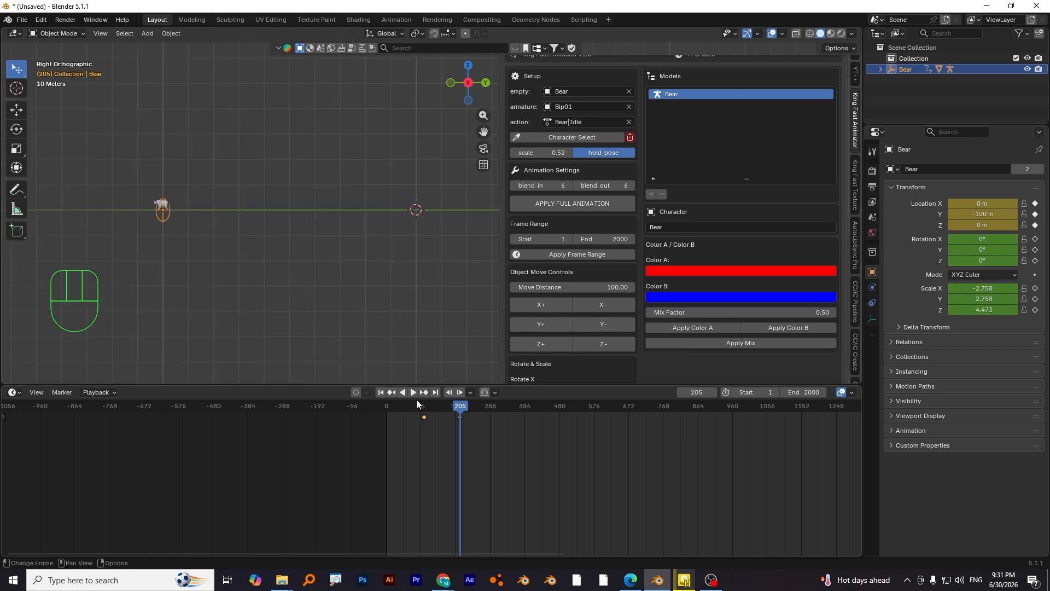
At frame 149, change the add-on's action to Bear|Run and apply it as the current animation.
{"action": "mouse_move", "coordinate": [455, 405]}
{"action": "left_mouse_down"}
{"action": "mouse_move", "coordinate": [423, 409]}
{"action": "mouse_move", "coordinate": [441, 410]}
{"action": "left_mouse_up"}
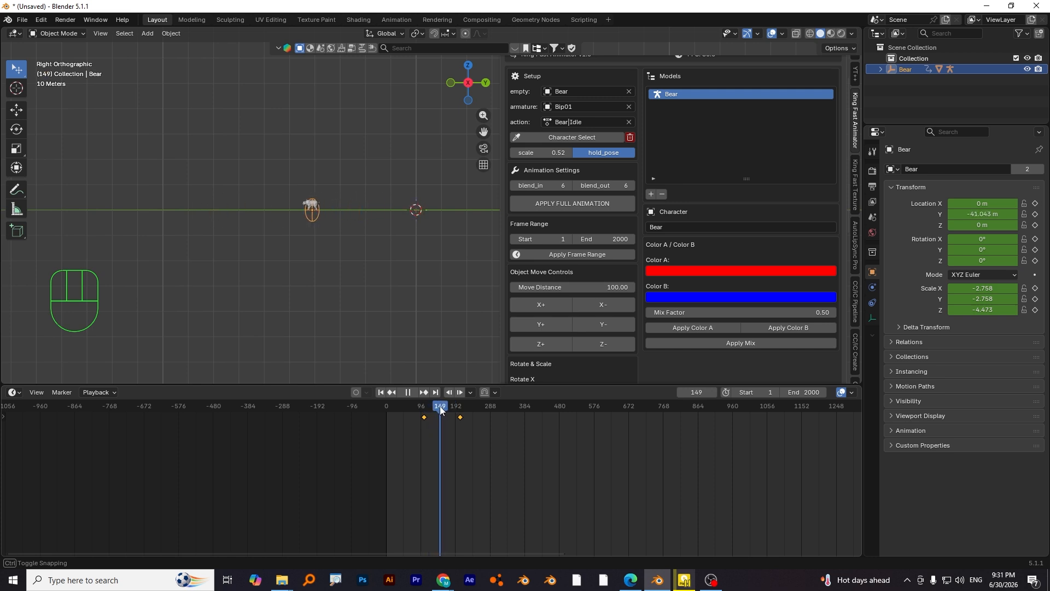
{"action": "scroll", "coordinate": [254, 200], "scroll_direction": "up", "scroll_amount": 7}
{"action": "left_click_drag", "start_coordinate": [226, 210], "coordinate": [423, 239], "text": "alt+shift"}
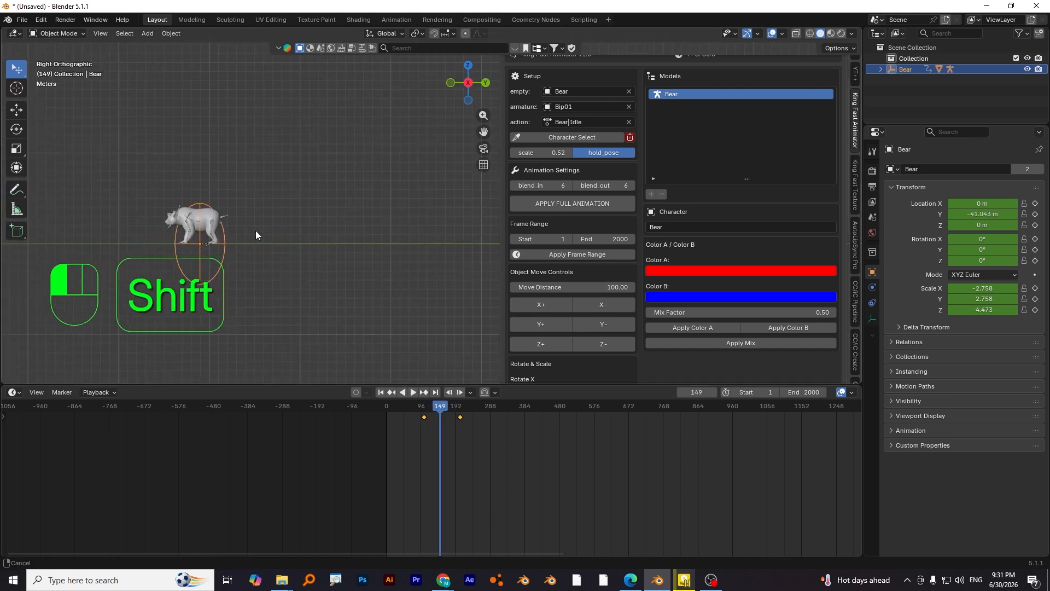
{"action": "left_click_drag", "start_coordinate": [256, 235], "coordinate": [364, 217], "text": "alt+shift"}
{"action": "left_click", "coordinate": [588, 121]}
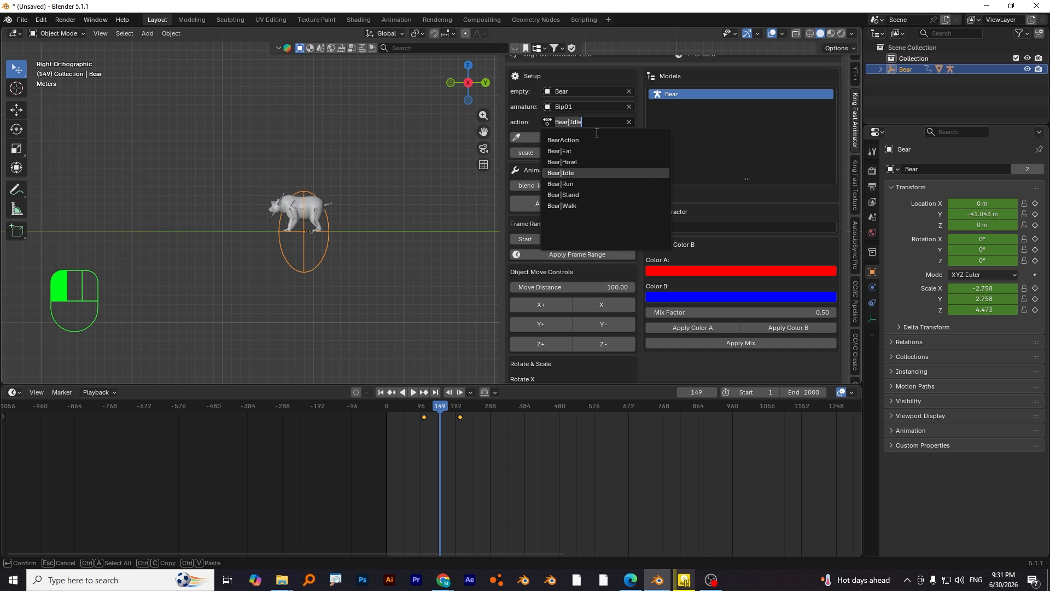
{"action": "left_click", "coordinate": [591, 184]}
{"action": "scroll", "coordinate": [580, 307], "scroll_direction": "down", "scroll_amount": 10}
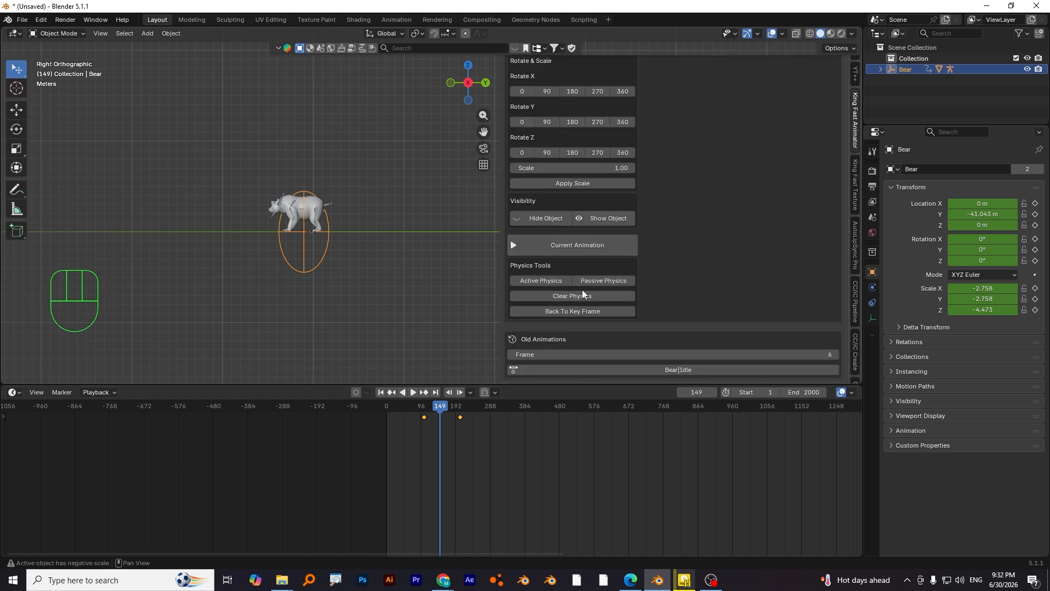
{"action": "left_click", "coordinate": [548, 251]}
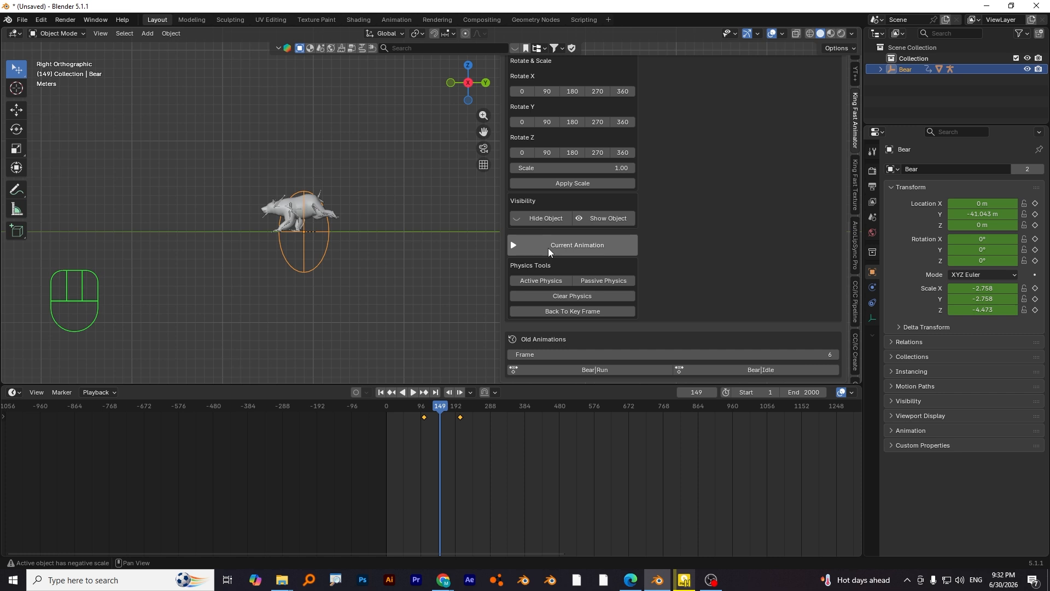
Set the interpolation of all the Bear empty's keyframes to Linear.
{"action": "left_click_drag", "start_coordinate": [439, 410], "coordinate": [423, 411]}
{"action": "key", "text": "a"}
{"action": "key", "text": "t"}
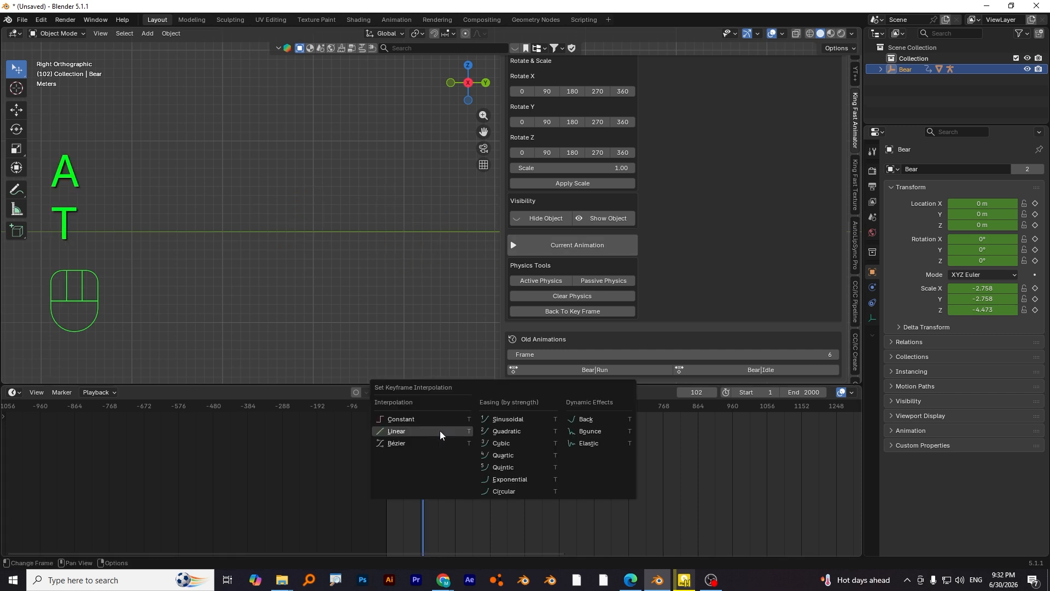
{"action": "left_click", "coordinate": [438, 434]}
Play back the bear's run from the side and from a perspective angle.
{"action": "key", "text": "space"}
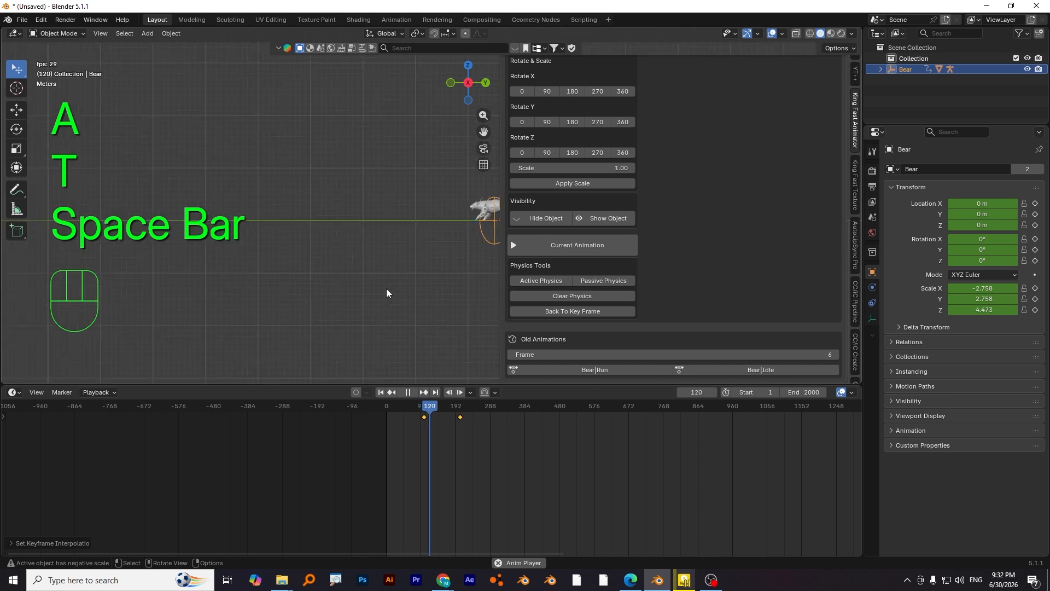
{"action": "key", "text": "space"}
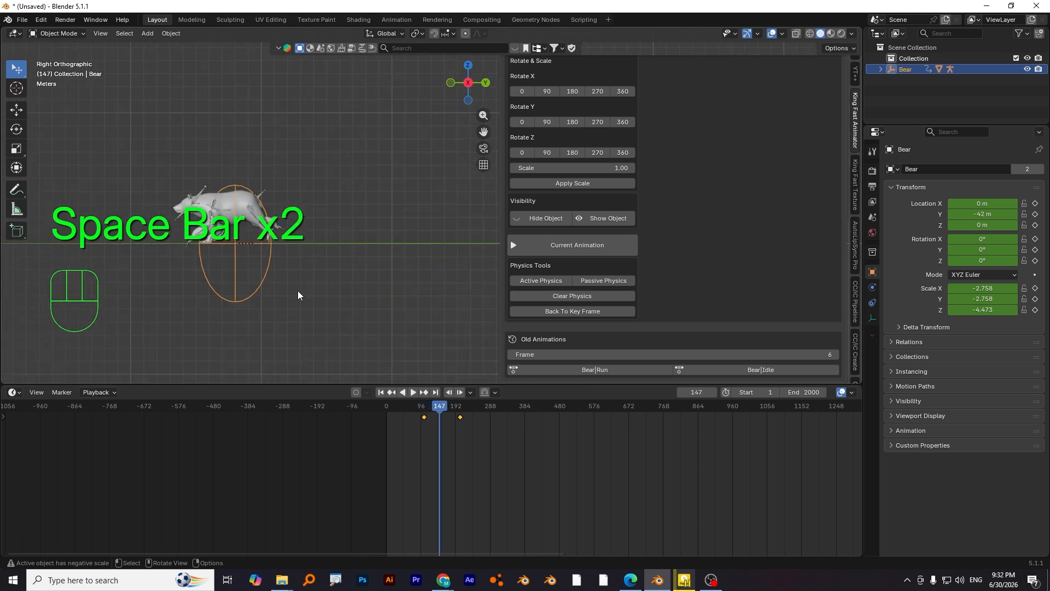
{"action": "left_click_drag", "start_coordinate": [300, 295], "coordinate": [411, 284], "text": "alt"}
{"action": "key", "text": "space"}
{"action": "key", "text": "space"}
{"action": "key", "text": "space"}
{"action": "key", "text": "space"}
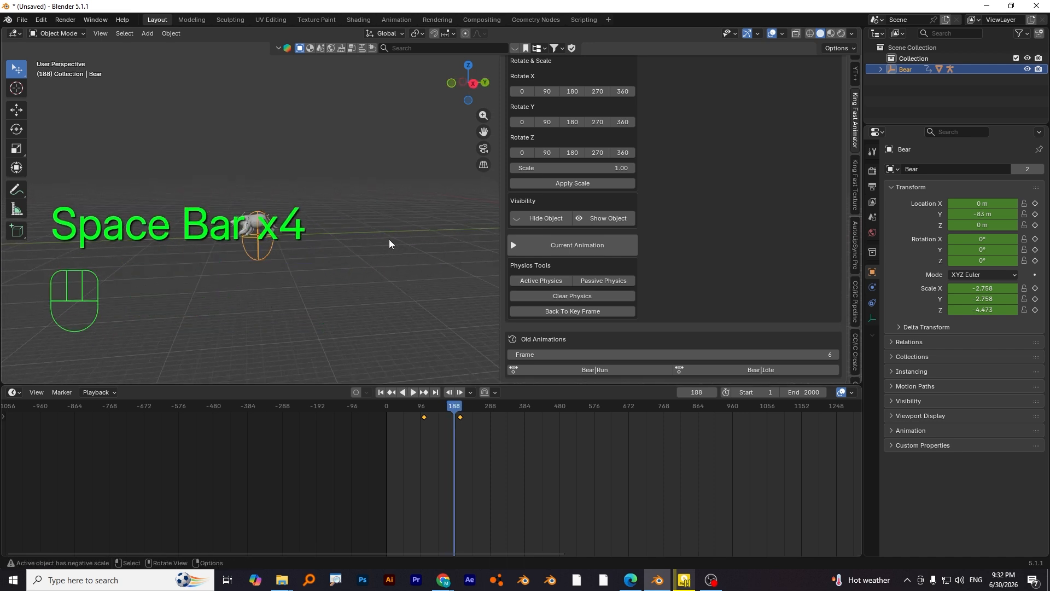
Reduce the Screencast Keys font size to 24 and mouse size to 53.
{"action": "scroll", "coordinate": [858, 311], "scroll_direction": "down", "scroll_amount": 5}
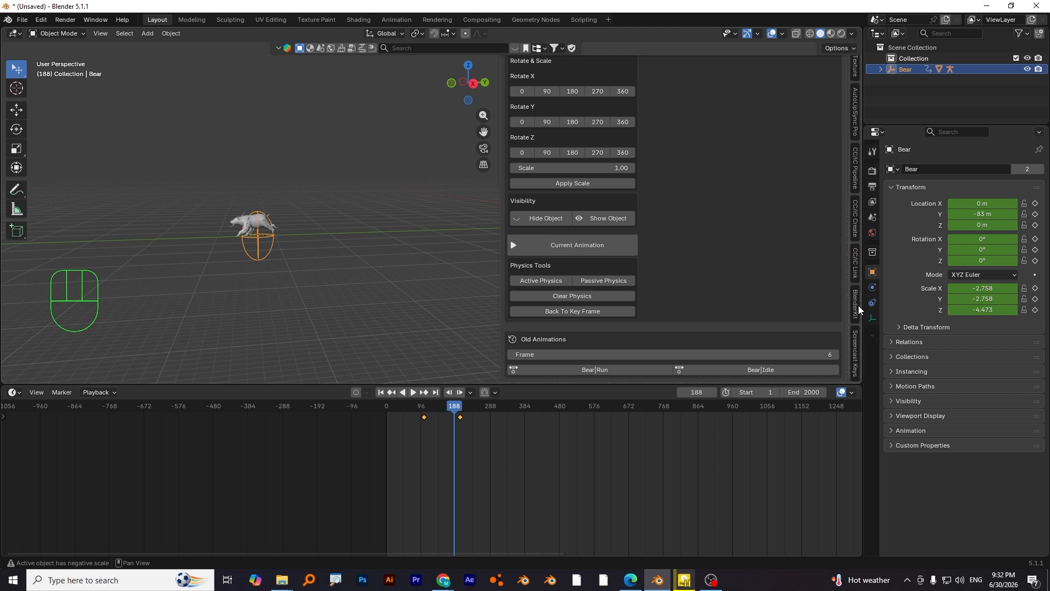
{"action": "left_click", "coordinate": [856, 347]}
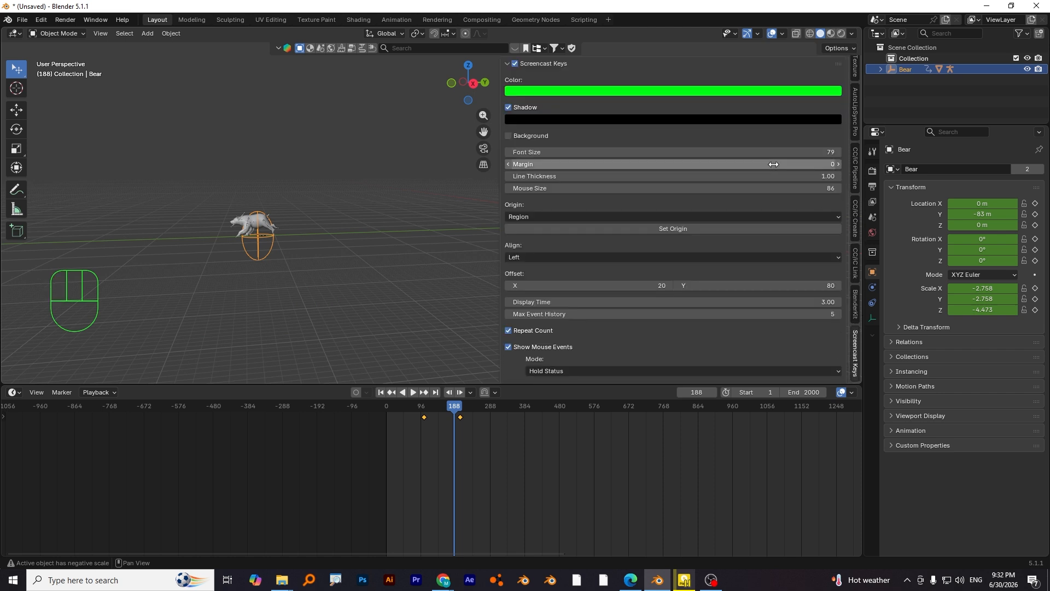
{"action": "key", "text": "shift"}
{"action": "left_click_drag", "start_coordinate": [610, 154], "coordinate": [588, 188]}
{"action": "left_click_drag", "start_coordinate": [571, 152], "coordinate": [584, 152]}
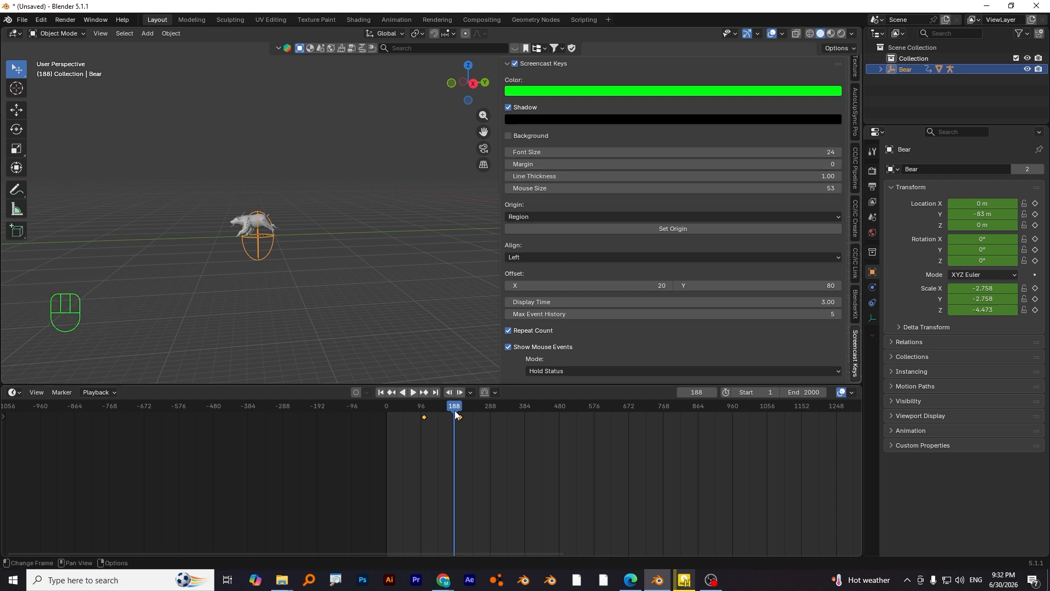
Replay the bear's run up to its final keyframe and check how the motion ends.
{"action": "mouse_move", "coordinate": [454, 410]}
{"action": "left_mouse_down"}
{"action": "mouse_move", "coordinate": [438, 409]}
{"action": "mouse_move", "coordinate": [447, 409]}
{"action": "left_mouse_up"}
{"action": "scroll", "coordinate": [372, 295], "scroll_direction": "up", "scroll_amount": 6}
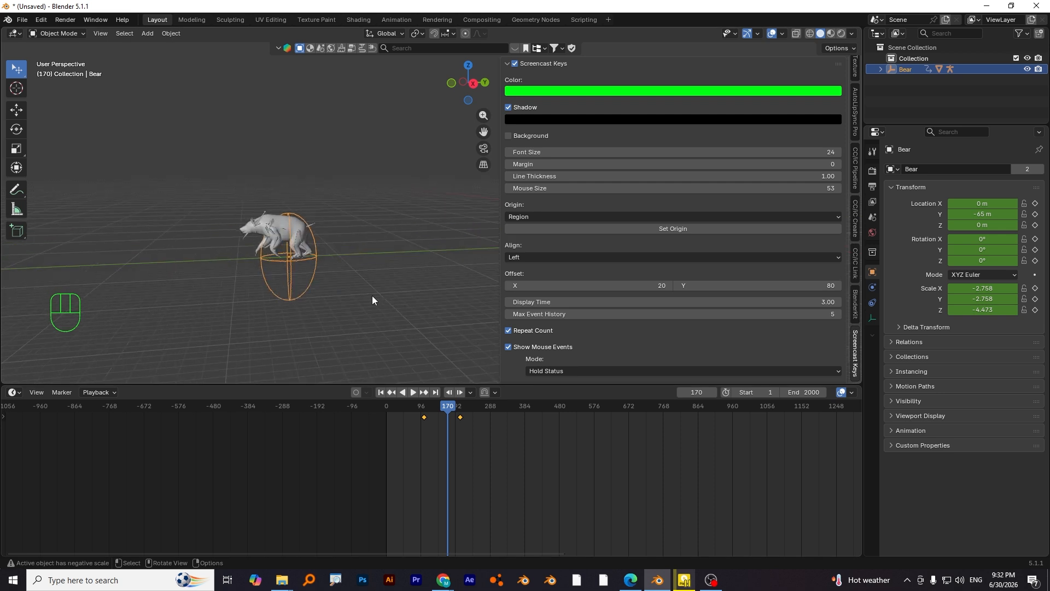
{"action": "key", "text": "space"}
{"action": "scroll", "coordinate": [364, 294], "scroll_direction": "down", "scroll_amount": 6}
{"action": "key", "text": "space"}
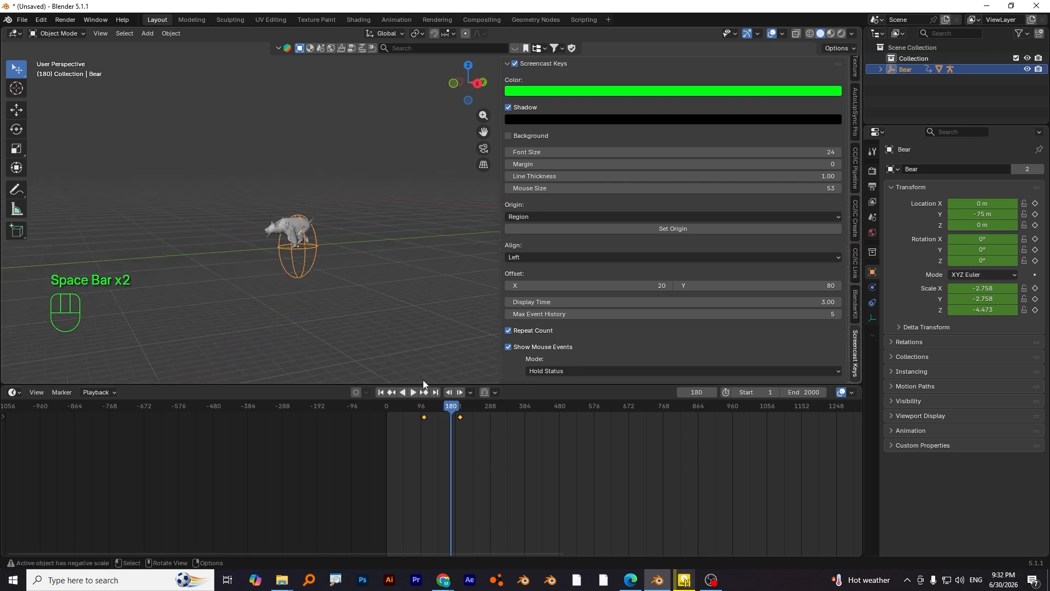
{"action": "left_click", "coordinate": [437, 410]}
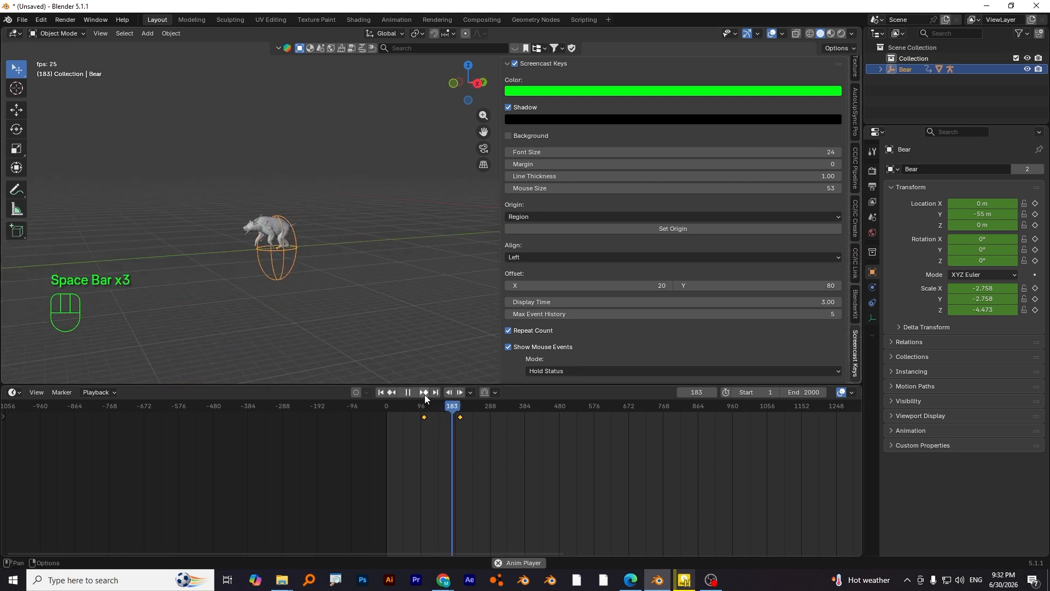
{"action": "key", "text": "space"}
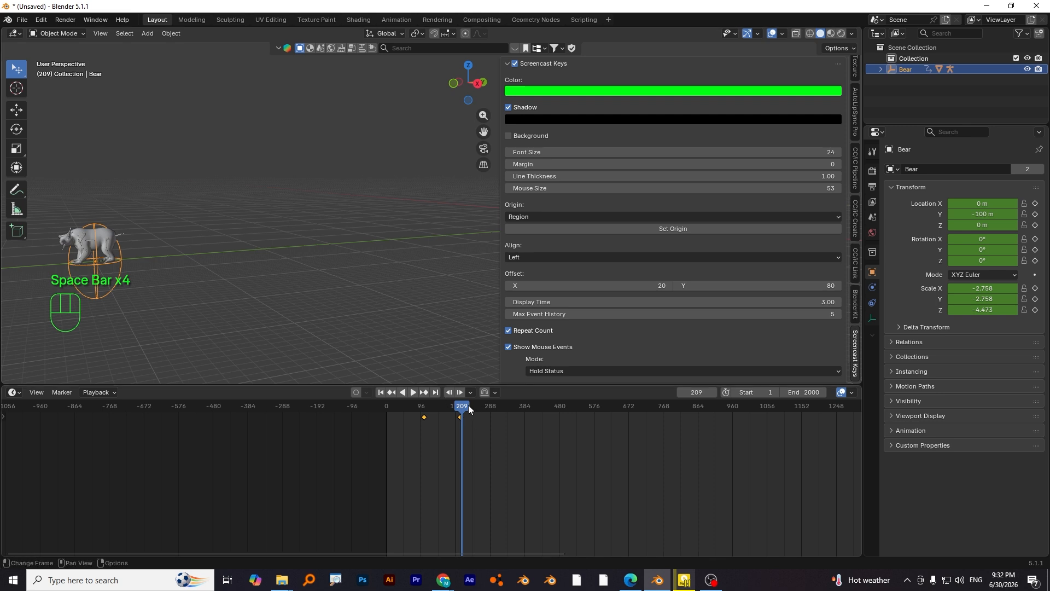
Move the Bear empty's final keyframe to about frame 329 to stretch the run over a longer time.
{"action": "left_click", "coordinate": [457, 418]}
{"action": "key", "text": "g"}
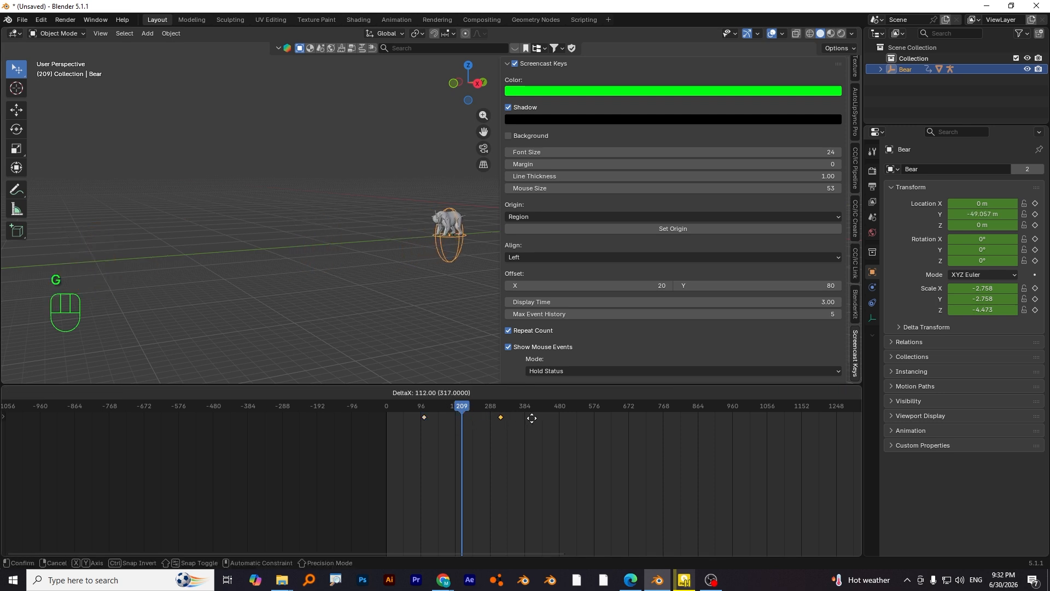
{"action": "left_click", "coordinate": [535, 419]}
At frame 264, apply Bear|Run as the current animation in King Fast Animator.
{"action": "left_click_drag", "start_coordinate": [467, 406], "coordinate": [481, 405]}
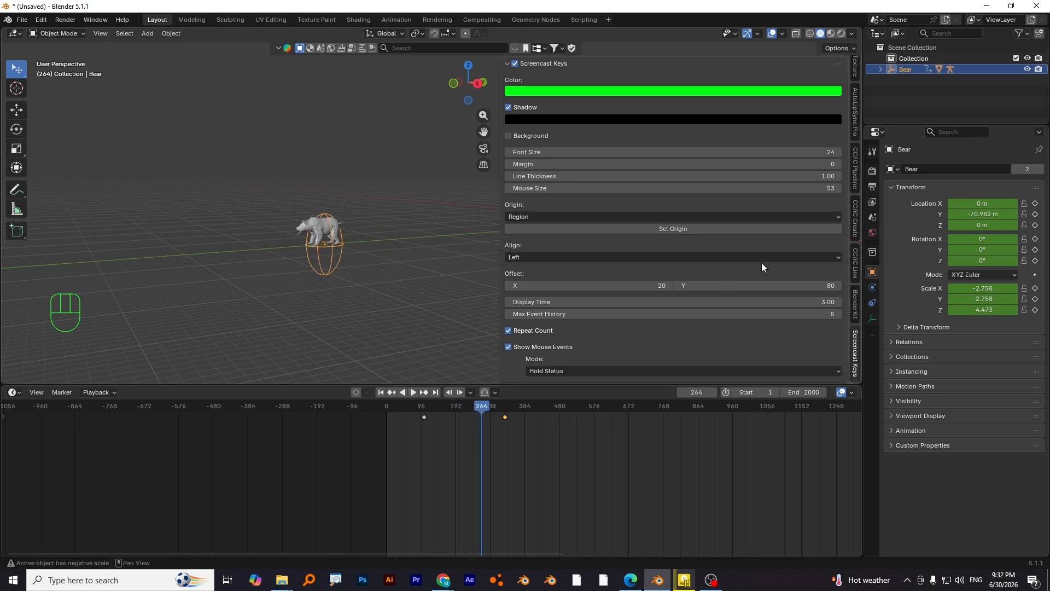
{"action": "scroll", "coordinate": [855, 320], "scroll_direction": "up", "scroll_amount": 5}
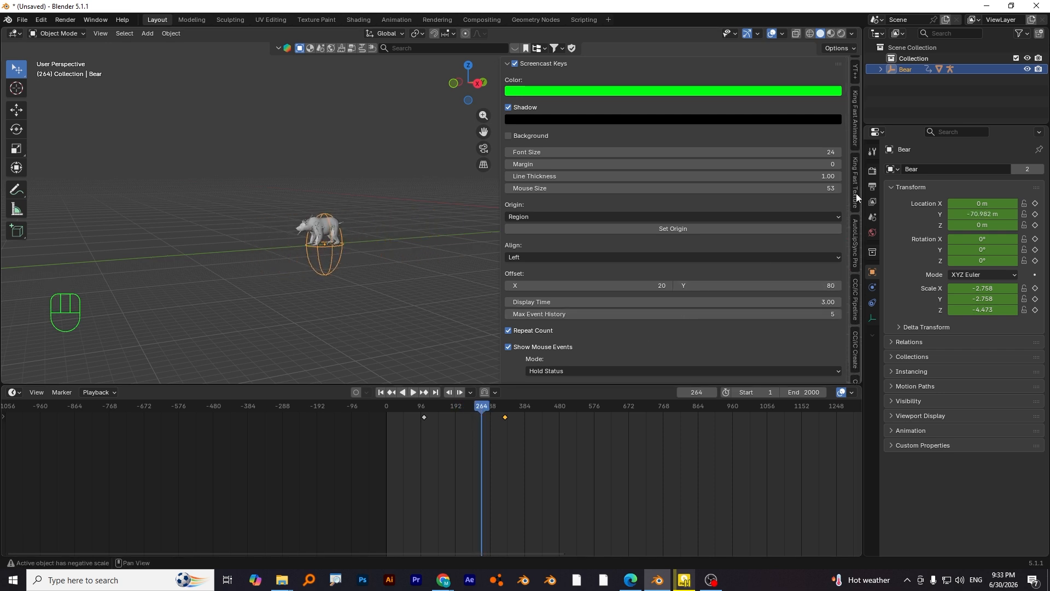
{"action": "left_click", "coordinate": [855, 191]}
{"action": "left_click", "coordinate": [852, 135]}
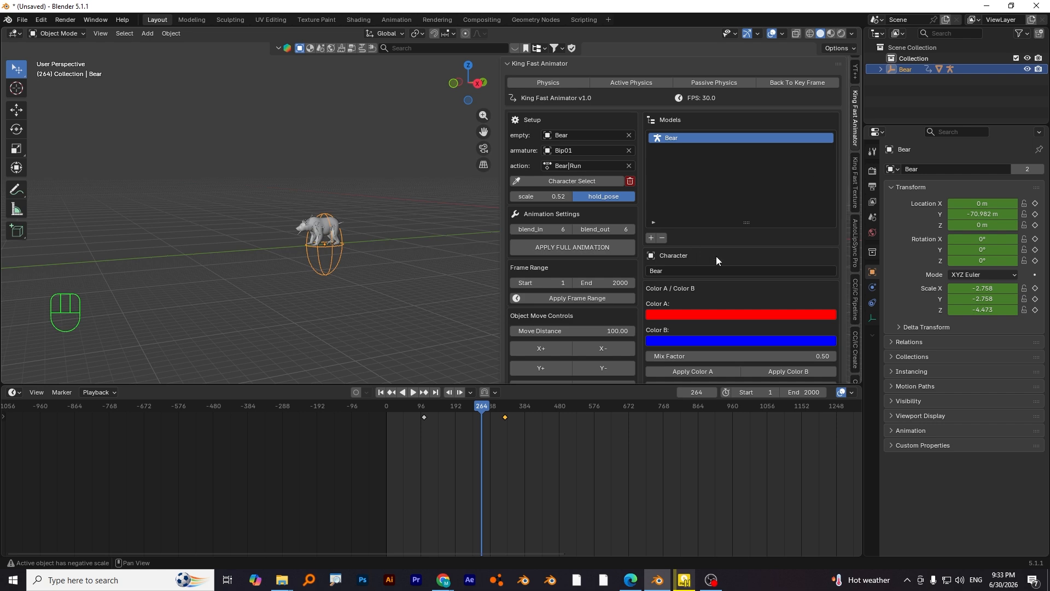
{"action": "scroll", "coordinate": [585, 267], "scroll_direction": "down", "scroll_amount": 10}
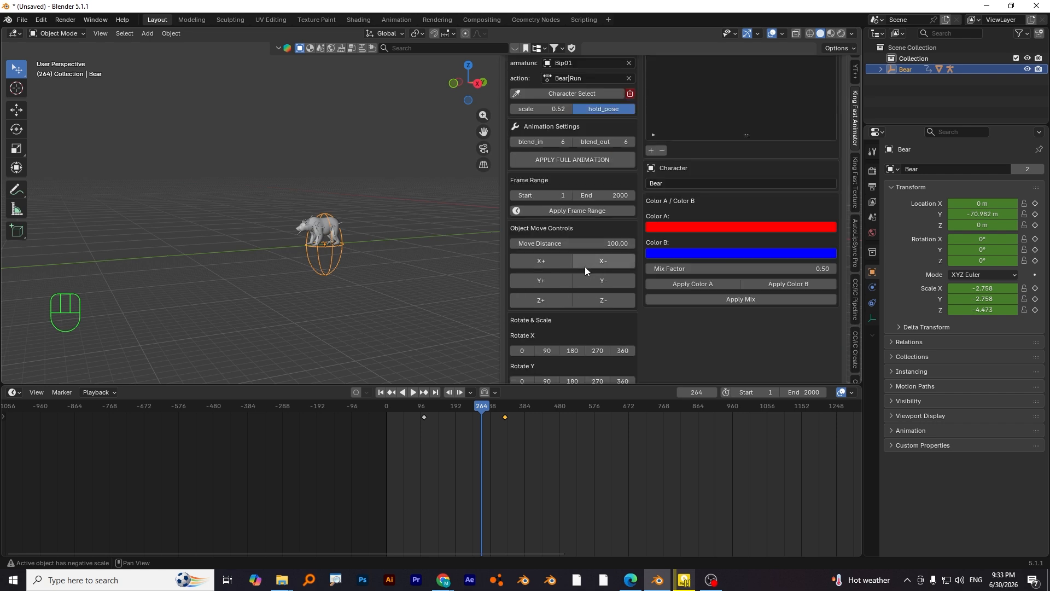
{"action": "scroll", "coordinate": [566, 285], "scroll_direction": "down", "scroll_amount": 3}
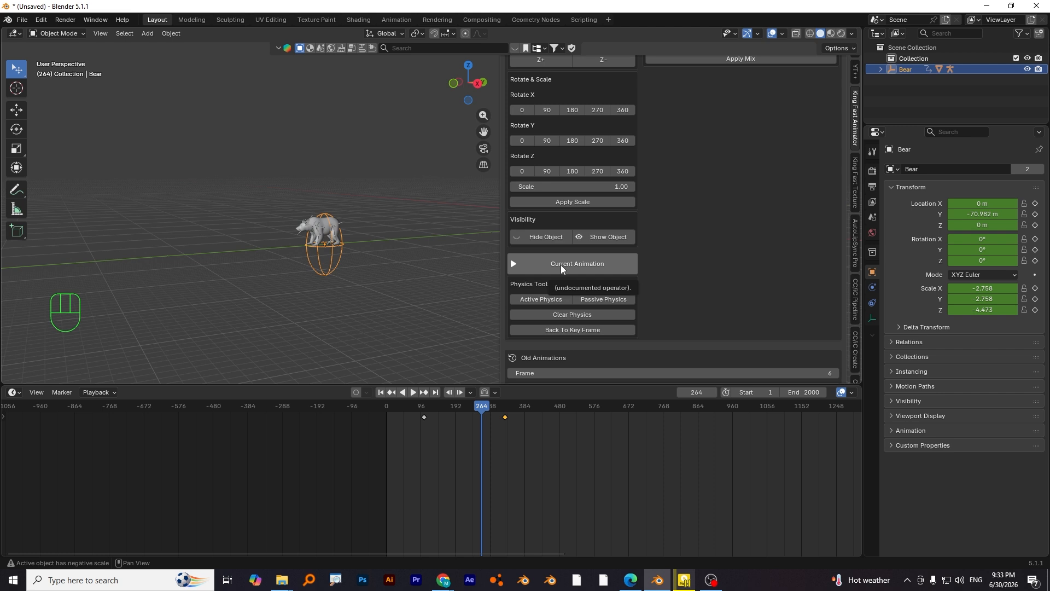
{"action": "left_click", "coordinate": [561, 268]}
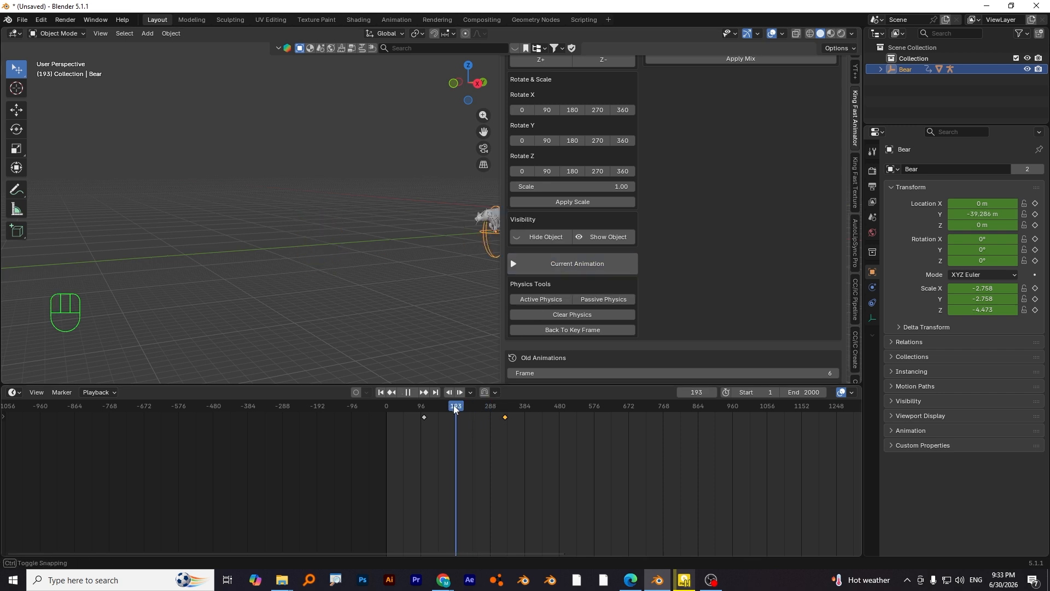
Play back the lengthened run up close, past the final keyframe.
{"action": "key", "text": "space"}
{"action": "scroll", "coordinate": [405, 268], "scroll_direction": "up", "scroll_amount": 6}
{"action": "left_click_drag", "start_coordinate": [428, 260], "coordinate": [395, 232], "text": "alt+shift"}
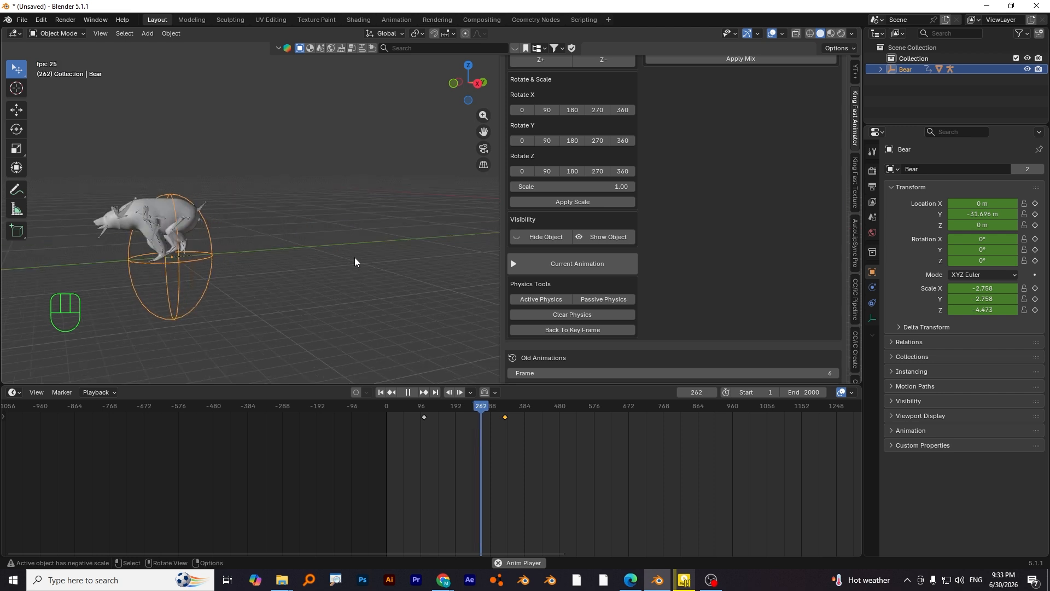
{"action": "key", "text": "space"}
{"action": "key", "text": "space"}
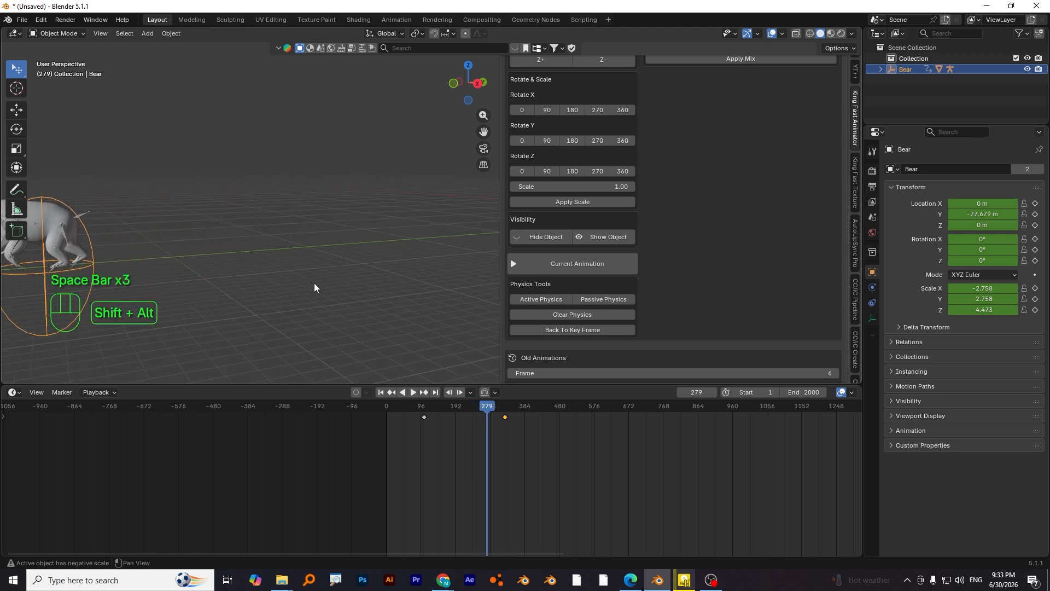
{"action": "left_click_drag", "start_coordinate": [314, 286], "coordinate": [403, 281], "text": "alt+shift"}
{"action": "scroll", "coordinate": [346, 273], "scroll_direction": "up", "scroll_amount": 3}
{"action": "key", "text": "space"}
{"action": "scroll", "coordinate": [345, 273], "scroll_direction": "down", "scroll_amount": 5}
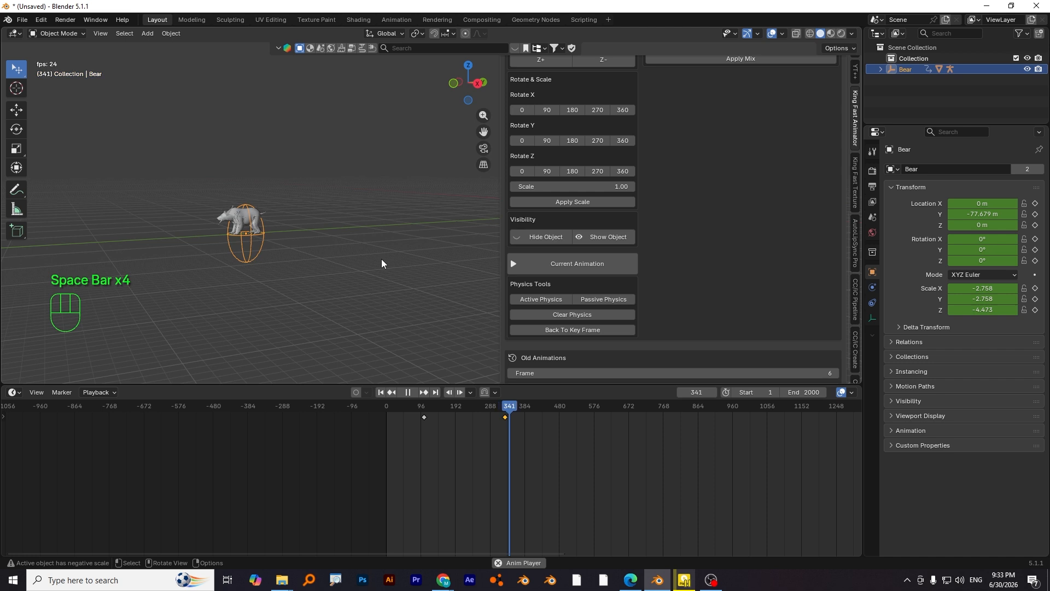
{"action": "key", "text": "space"}
At frame 330, set the object move distance to 1 and move the Bear empty in the negative Y direction.
{"action": "left_click_drag", "start_coordinate": [505, 402], "coordinate": [511, 403]}
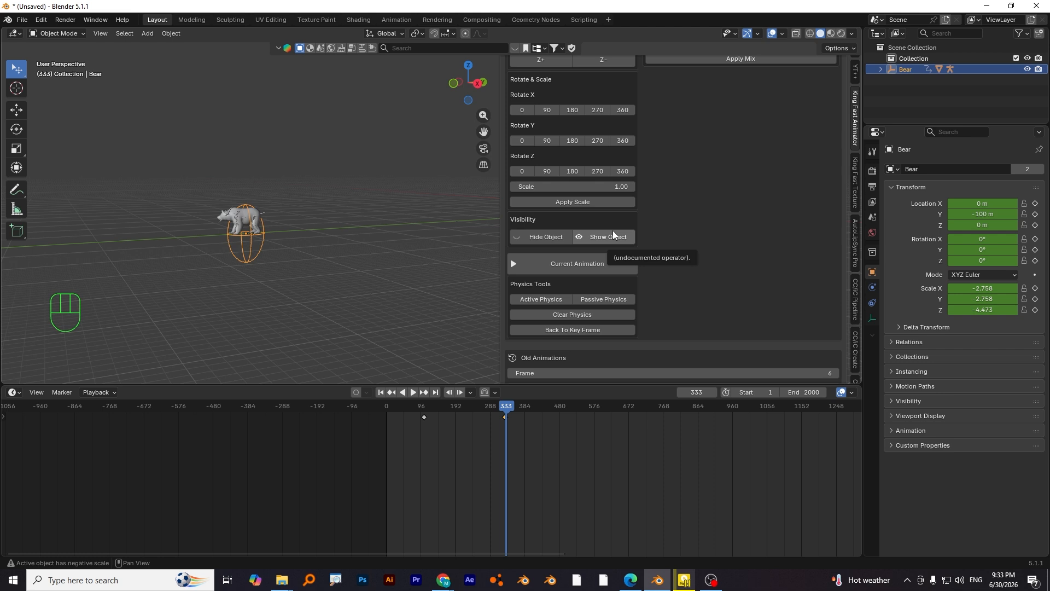
{"action": "mouse_move", "coordinate": [510, 407]}
{"action": "left_mouse_down"}
{"action": "mouse_move", "coordinate": [428, 409]}
{"action": "mouse_move", "coordinate": [506, 409]}
{"action": "left_mouse_up"}
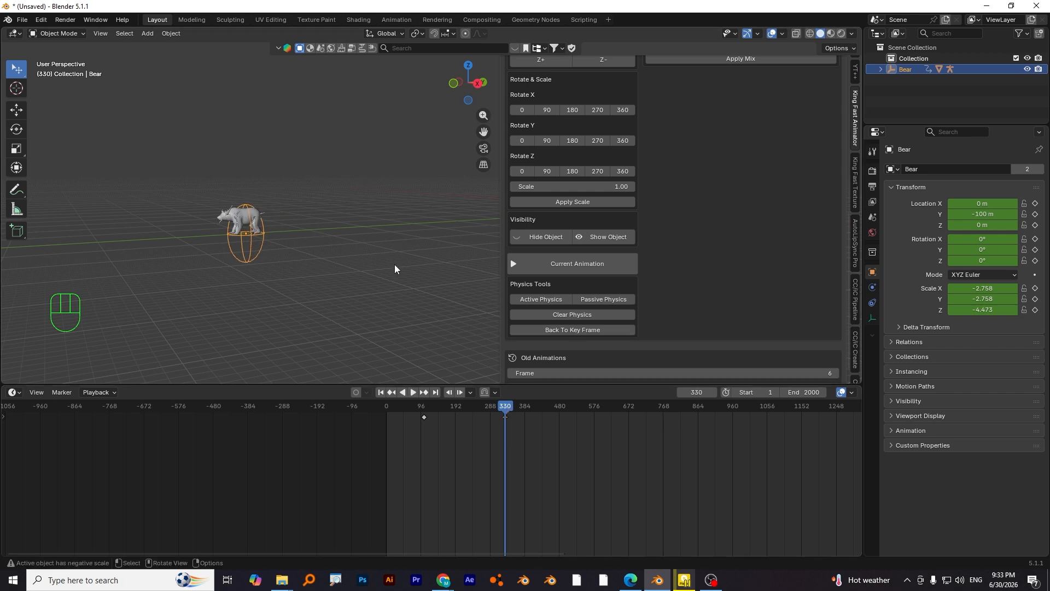
{"action": "scroll", "coordinate": [613, 236], "scroll_direction": "up", "scroll_amount": 3}
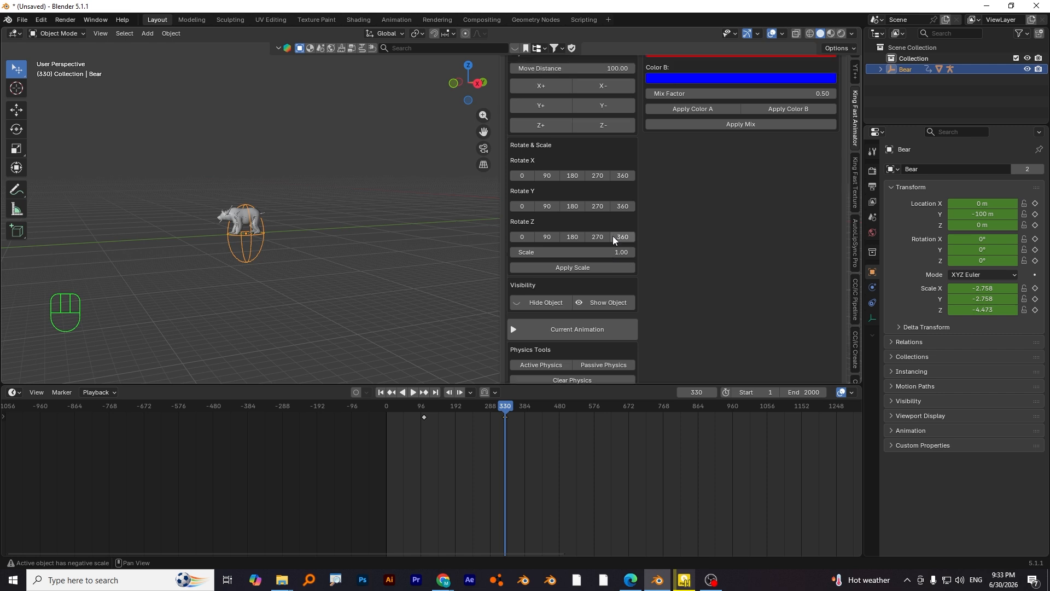
{"action": "scroll", "coordinate": [613, 236], "scroll_direction": "up", "scroll_amount": 2}
{"action": "scroll", "coordinate": [669, 293], "scroll_direction": "up", "scroll_amount": 4}
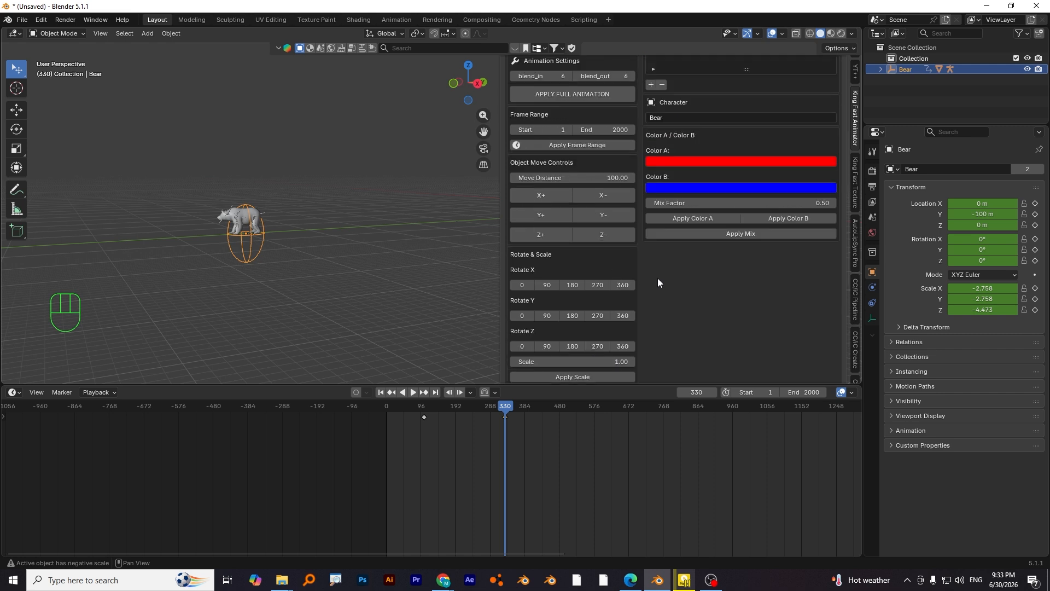
{"action": "left_click", "coordinate": [617, 200]}
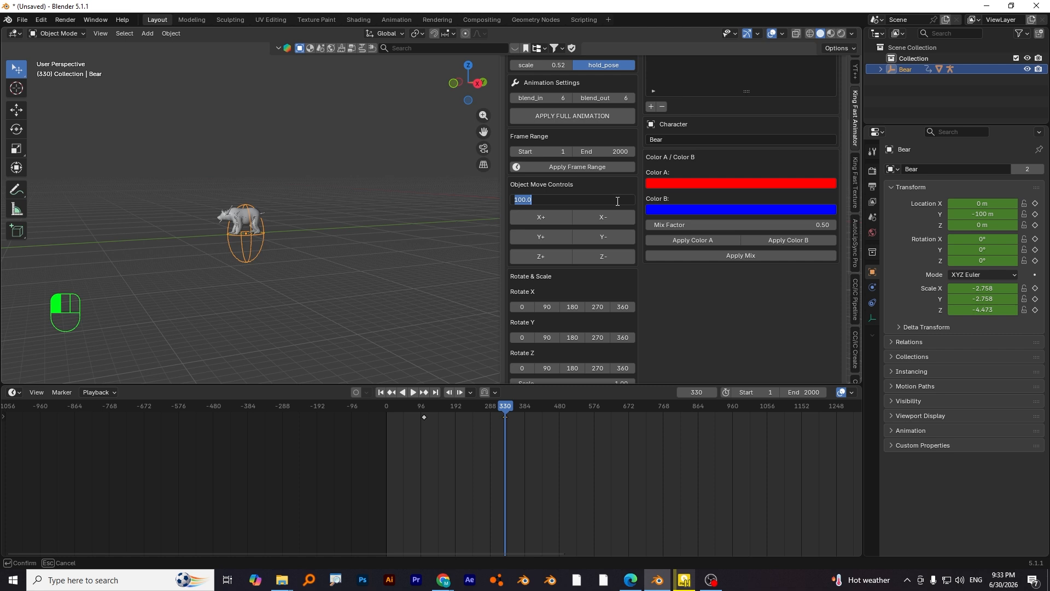
{"action": "type", "text": "1"}
{"action": "key", "text": "Return"}
{"action": "left_click", "coordinate": [609, 232]}
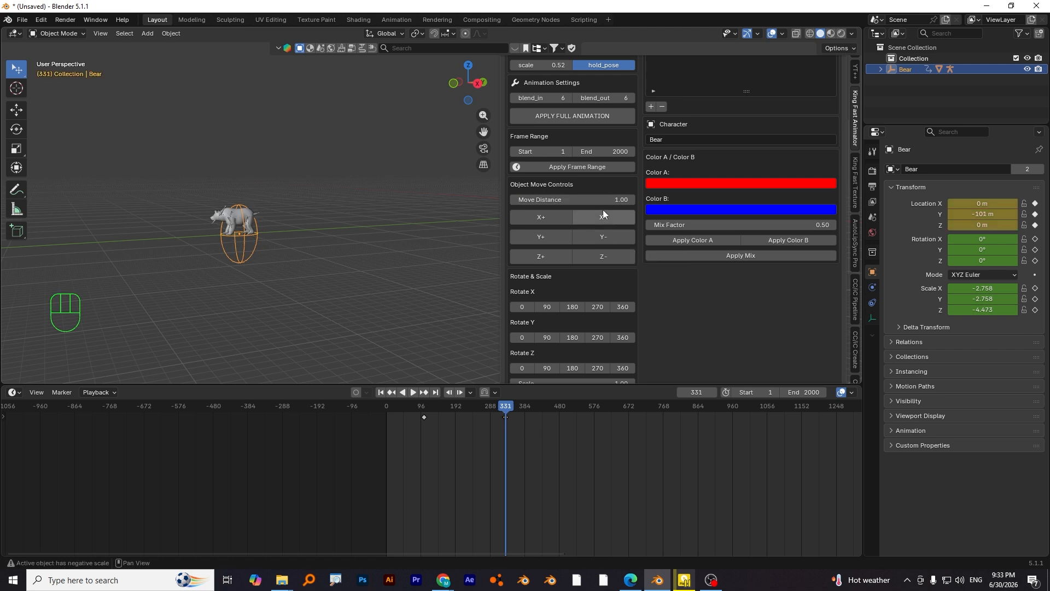
Delete the Bear empty's keyframe at frame 331.
{"action": "scroll", "coordinate": [589, 178], "scroll_direction": "up", "scroll_amount": 4}
{"action": "scroll", "coordinate": [519, 439], "scroll_direction": "up", "scroll_amount": 12}
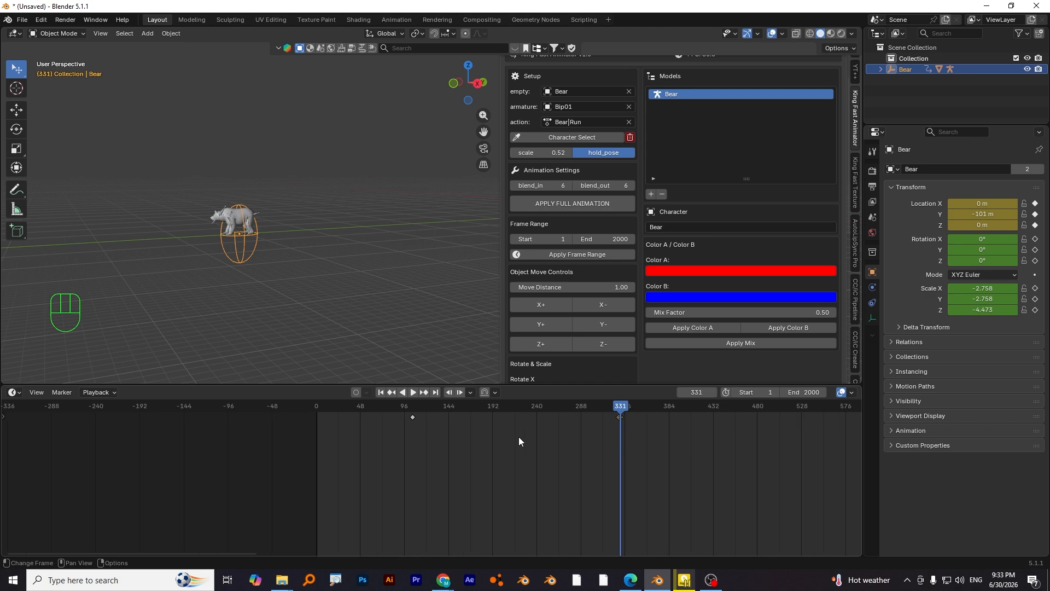
{"action": "left_click_drag", "start_coordinate": [519, 438], "coordinate": [459, 451], "text": "alt+shift"}
{"action": "scroll", "coordinate": [459, 449], "scroll_direction": "up", "scroll_amount": 4}
{"action": "scroll", "coordinate": [459, 448], "scroll_direction": "up", "scroll_amount": 5}
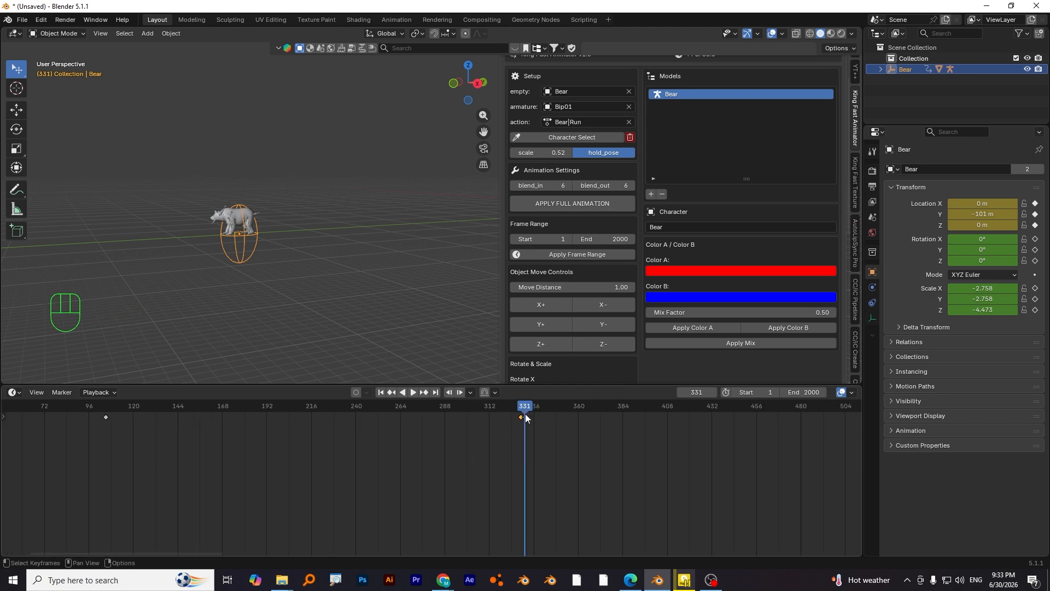
{"action": "scroll", "coordinate": [526, 414], "scroll_direction": "up", "scroll_amount": 9}
{"action": "left_click_drag", "start_coordinate": [564, 427], "coordinate": [489, 451], "text": "alt+shift"}
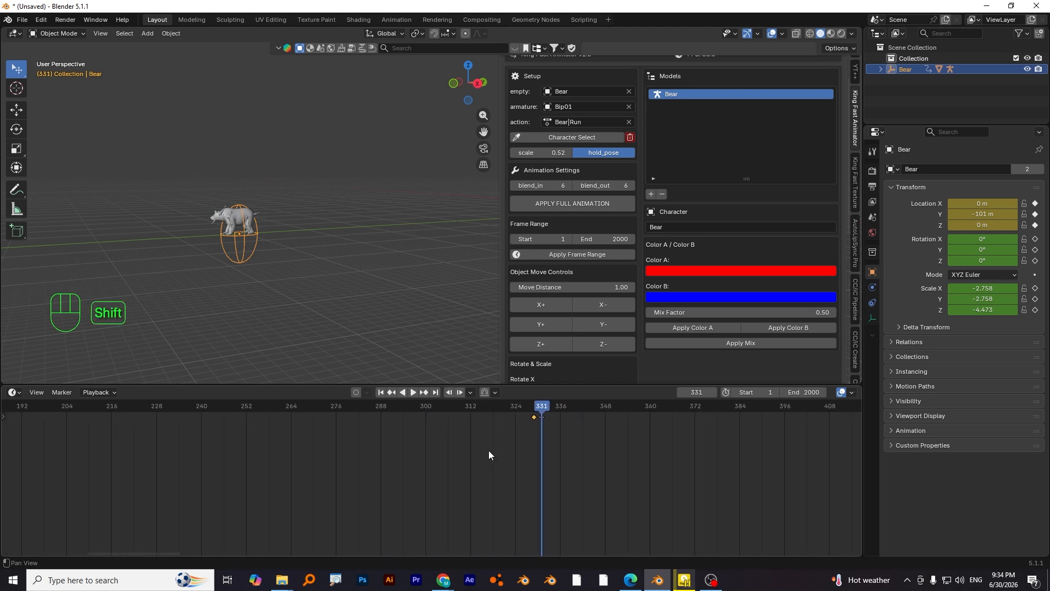
{"action": "left_click", "coordinate": [538, 406]}
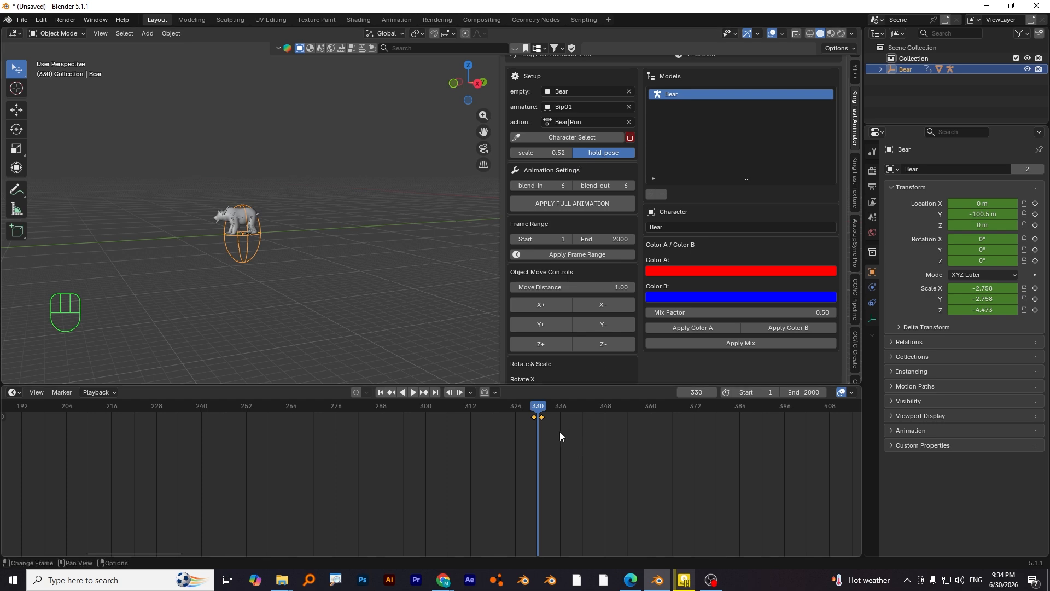
{"action": "left_click", "coordinate": [543, 418]}
{"action": "key", "text": "Delete"}
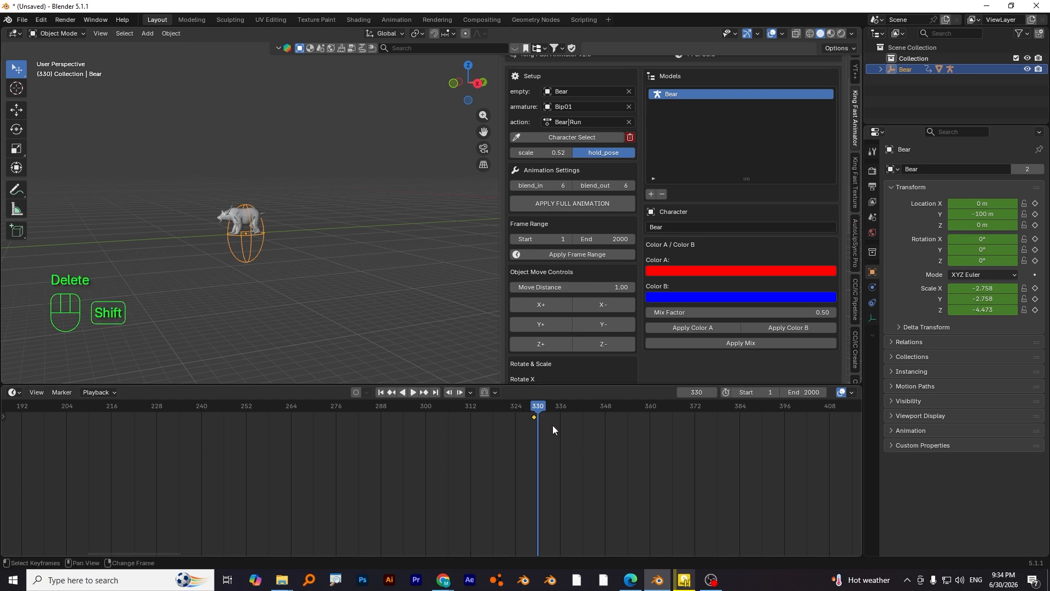
Duplicate the Bear empty's keyframe at frame 329 to about frame 382.
{"action": "key", "text": "shift+d"}
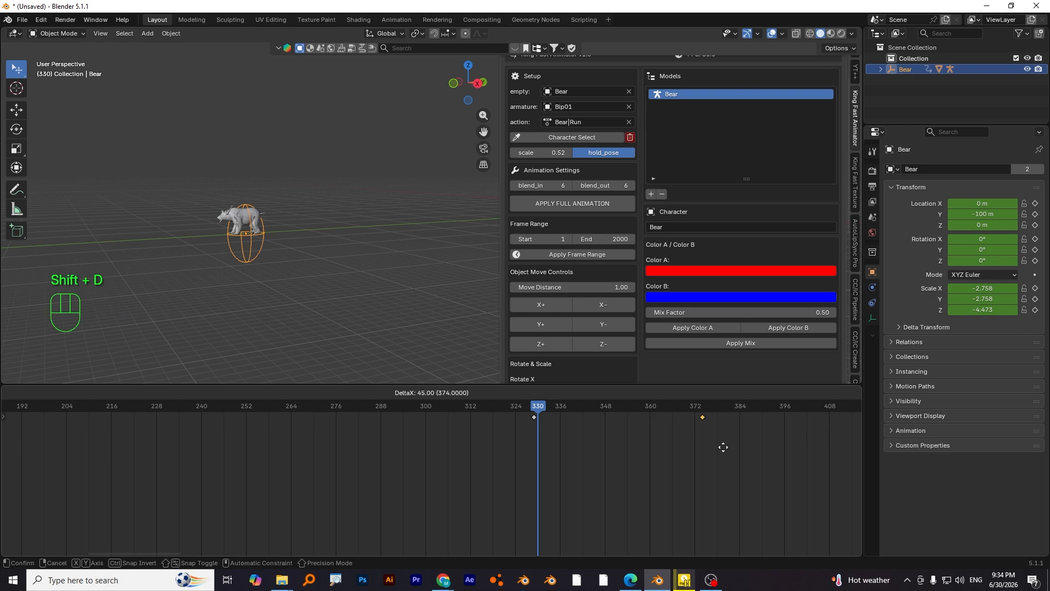
{"action": "left_click", "coordinate": [751, 449]}
At frame 355, choose the Bear|Howl action and apply it as the bear's current animation.
{"action": "left_click_drag", "start_coordinate": [566, 410], "coordinate": [633, 408]}
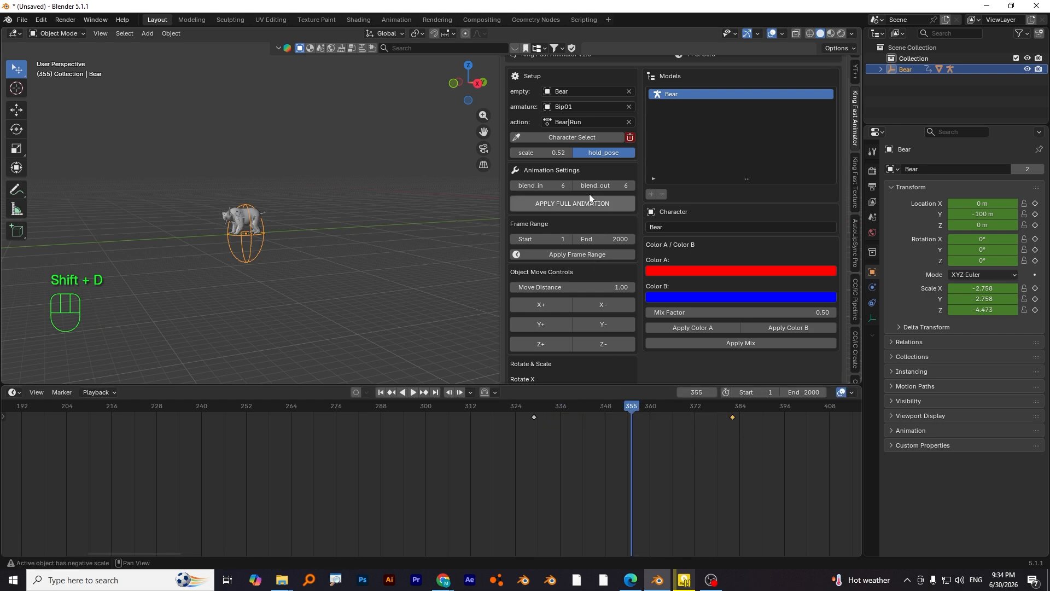
{"action": "left_click", "coordinate": [582, 123]}
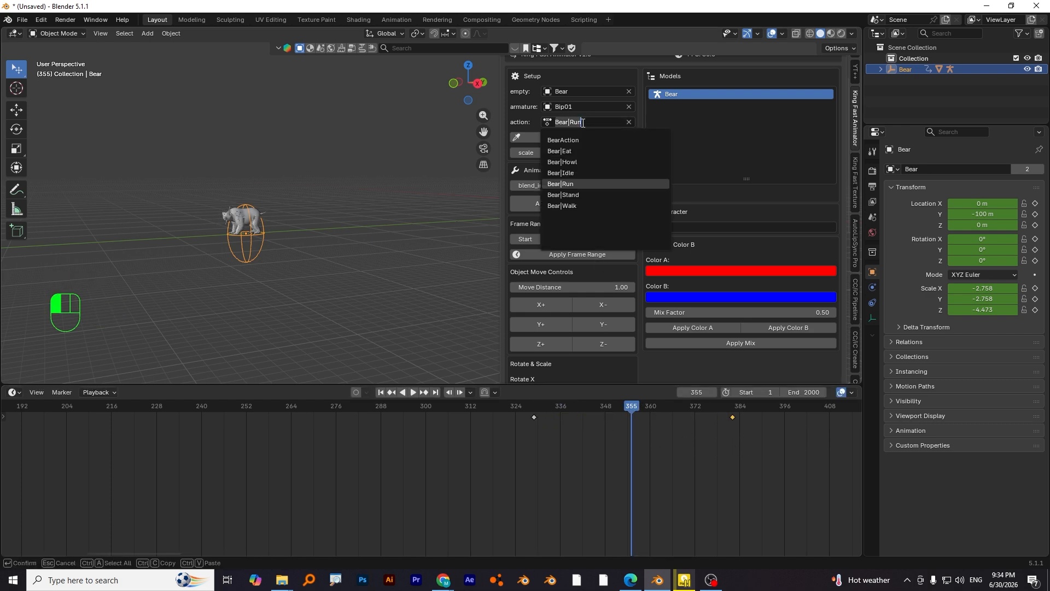
{"action": "left_click", "coordinate": [584, 163]}
{"action": "scroll", "coordinate": [583, 222], "scroll_direction": "down", "scroll_amount": 12}
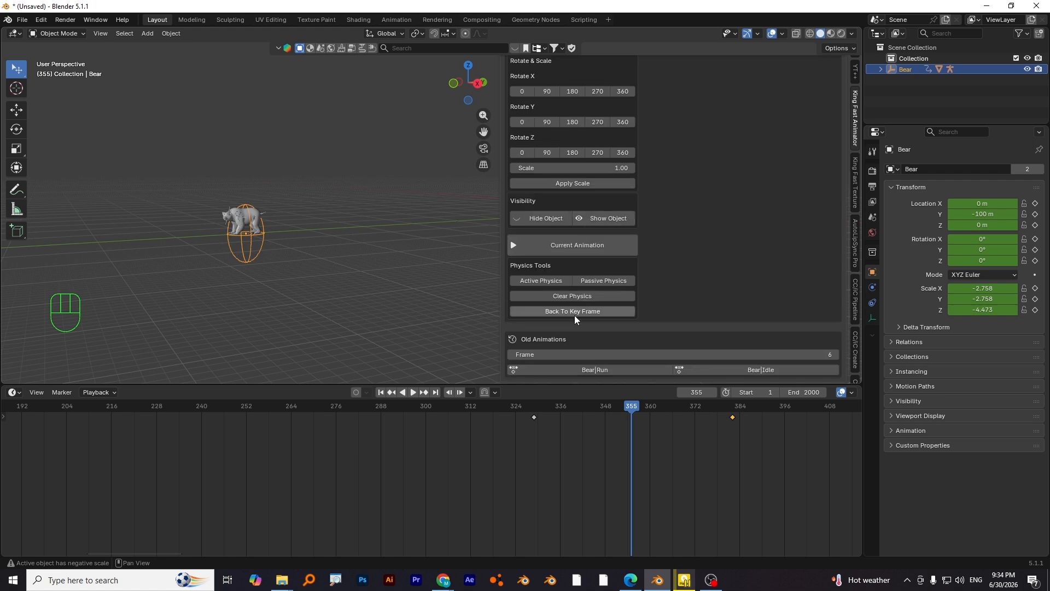
{"action": "left_click", "coordinate": [557, 249]}
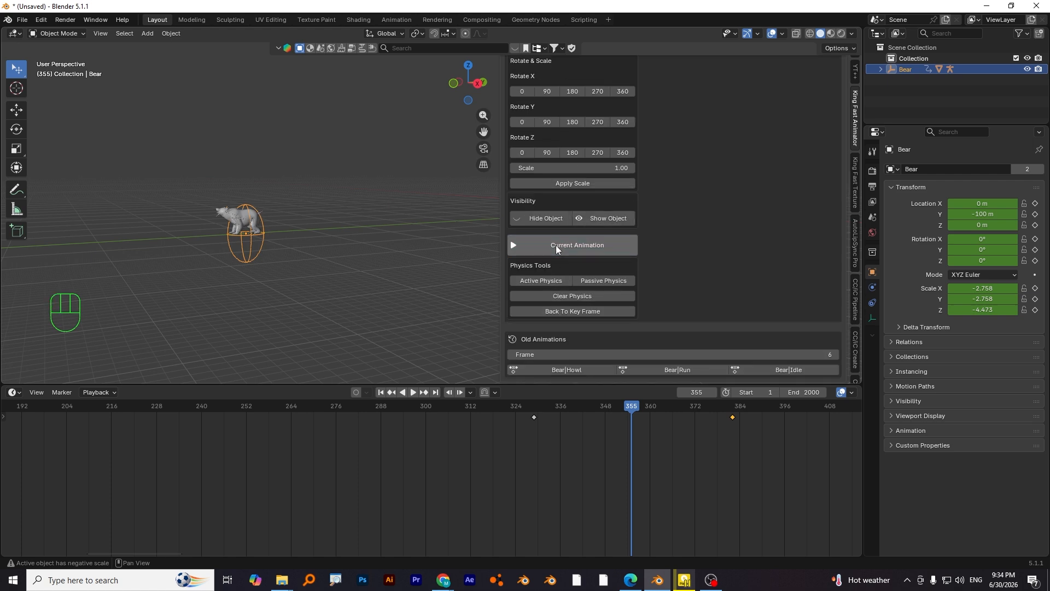
Play back the transition into the howl from about frame 319 to frame 387.
{"action": "left_click", "coordinate": [496, 407]}
{"action": "key", "text": "space"}
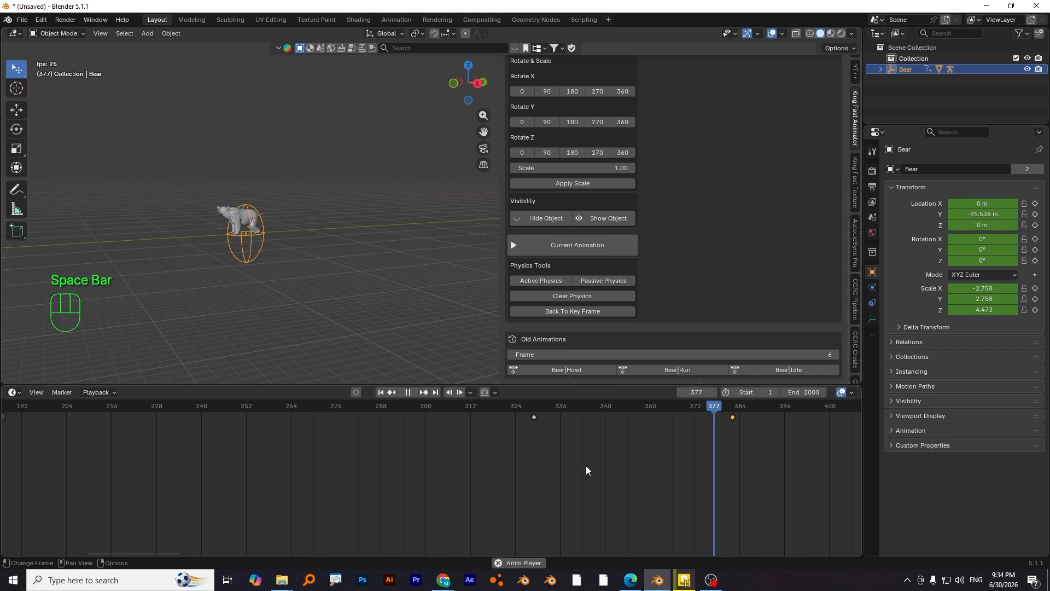
{"action": "key", "text": "space"}
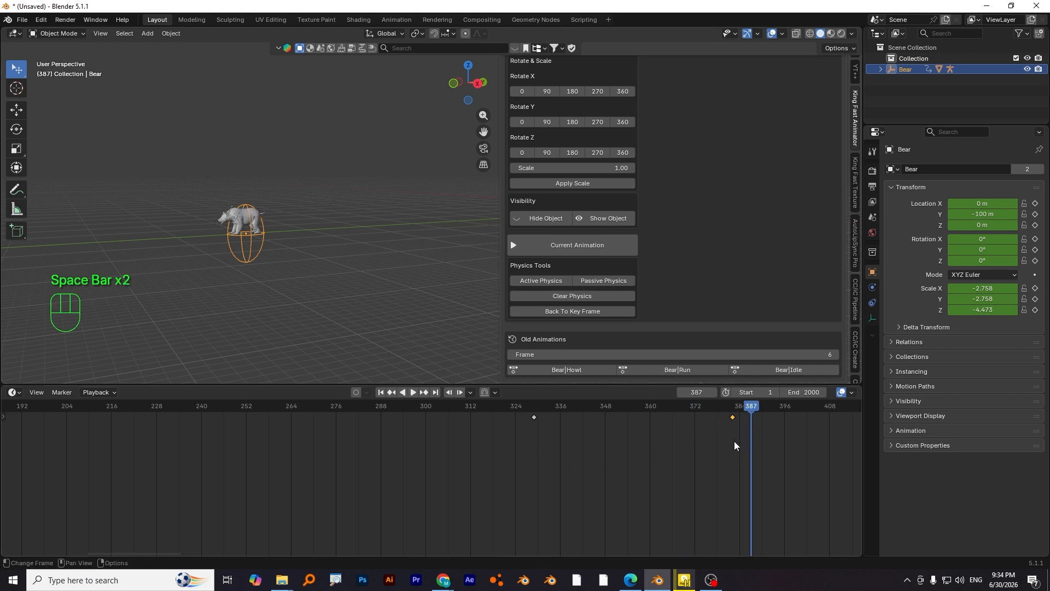
{"action": "scroll", "coordinate": [462, 314], "scroll_direction": "down", "scroll_amount": 4}
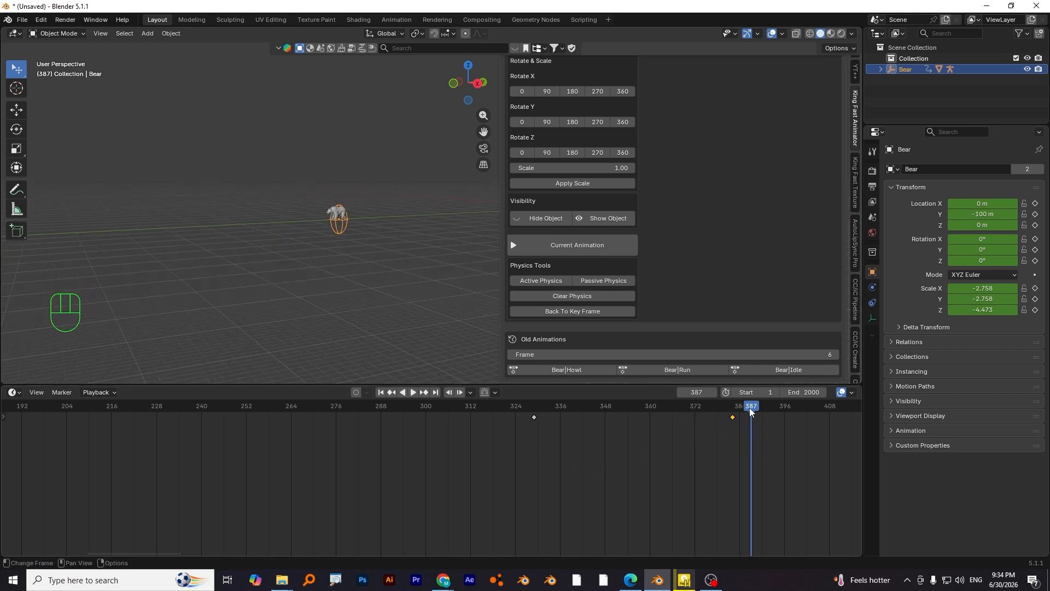
Insert a keyframe on the Bear empty at frame 383.
{"action": "left_click_drag", "start_coordinate": [751, 412], "coordinate": [737, 407]}
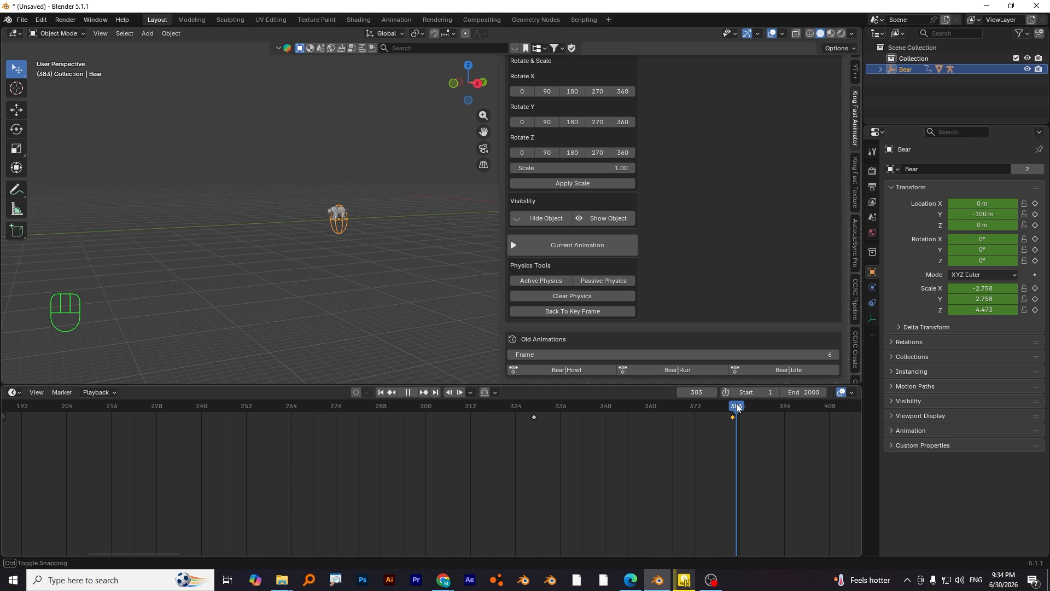
{"action": "scroll", "coordinate": [392, 230], "scroll_direction": "up", "scroll_amount": 6}
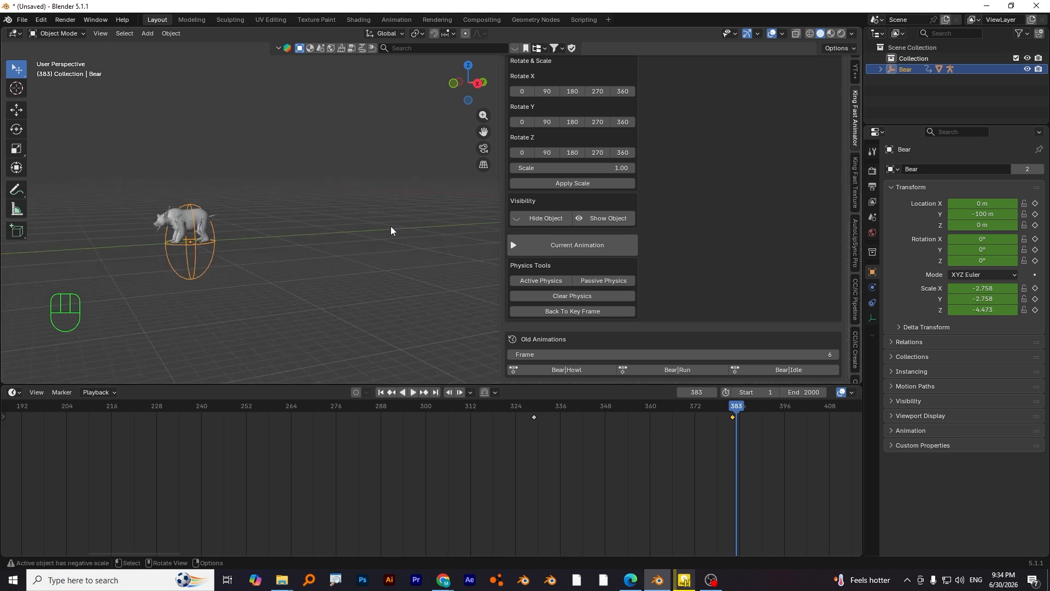
{"action": "key", "text": "i"}
Set the object move distance to 30 and move the Bear empty in the negative Y direction.
{"action": "scroll", "coordinate": [594, 230], "scroll_direction": "up", "scroll_amount": 4}
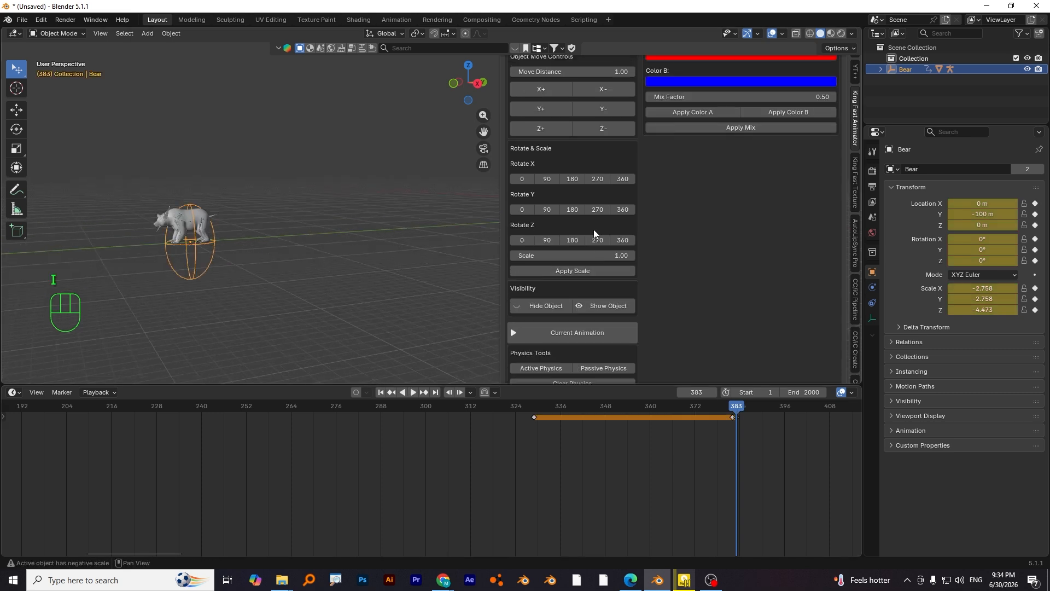
{"action": "scroll", "coordinate": [594, 230], "scroll_direction": "up", "scroll_amount": 3}
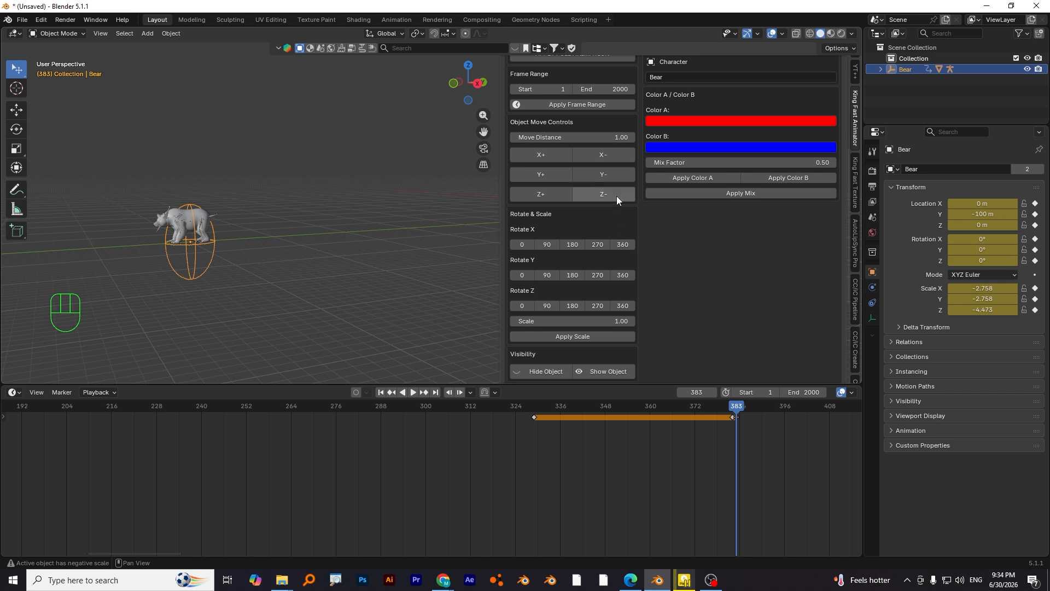
{"action": "scroll", "coordinate": [636, 205], "scroll_direction": "up", "scroll_amount": 2}
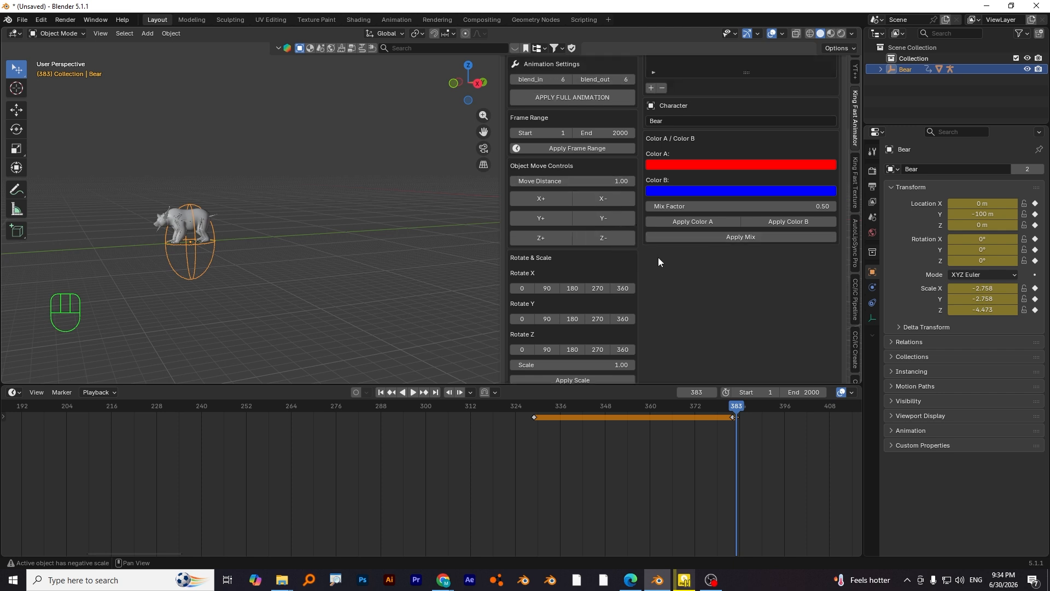
{"action": "left_click", "coordinate": [624, 181]}
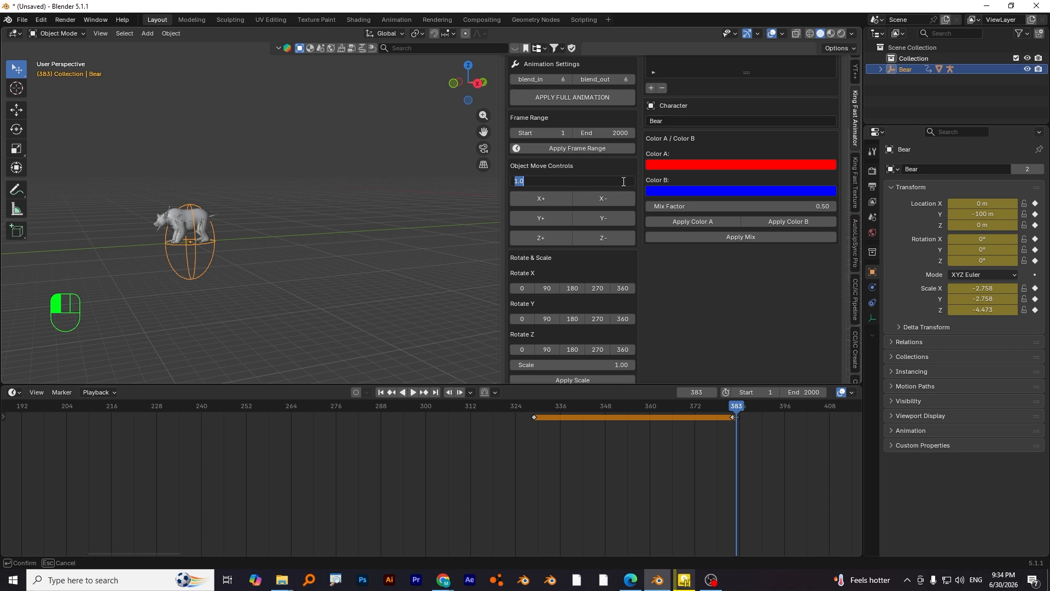
{"action": "type", "text": "30"}
{"action": "key", "text": "Return"}
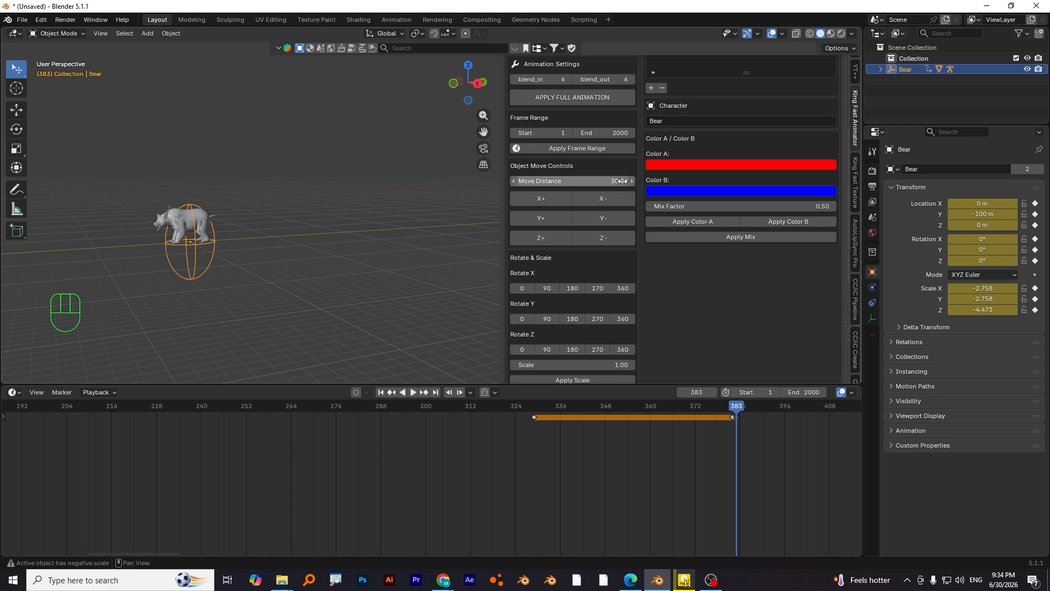
{"action": "left_click", "coordinate": [608, 218]}
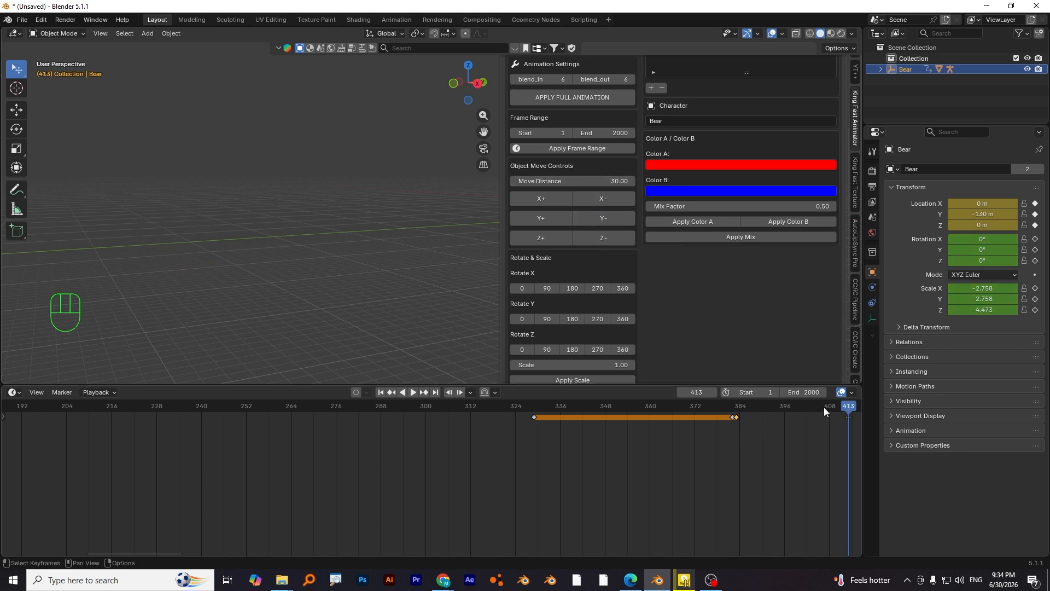
At frame 397, choose the Bear|Run action and apply it as the bear's current animation.
{"action": "left_click_drag", "start_coordinate": [825, 407], "coordinate": [788, 409]}
{"action": "scroll", "coordinate": [605, 121], "scroll_direction": "up", "scroll_amount": 5}
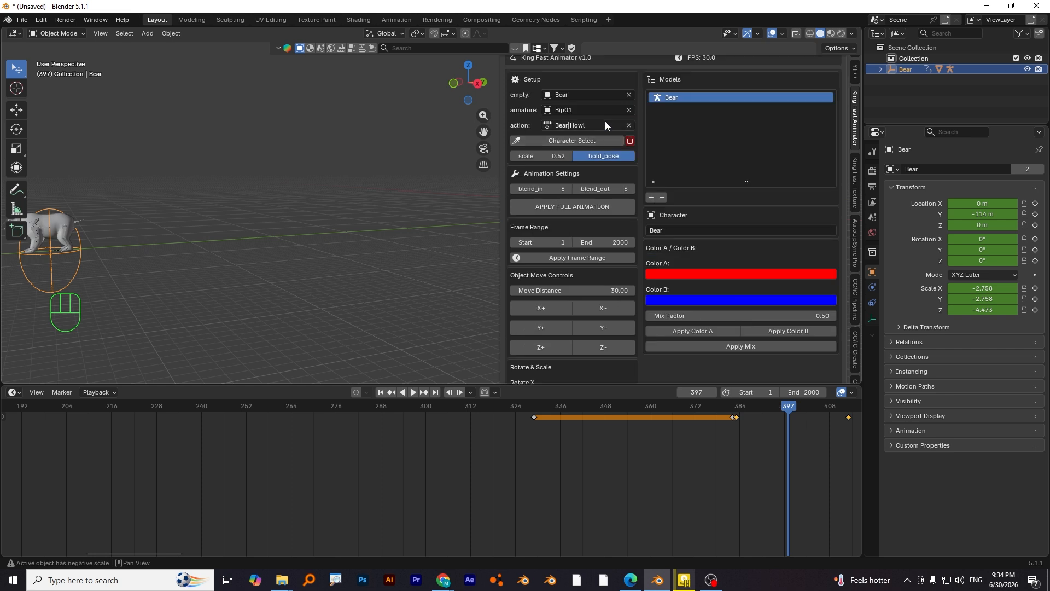
{"action": "left_click", "coordinate": [599, 126]}
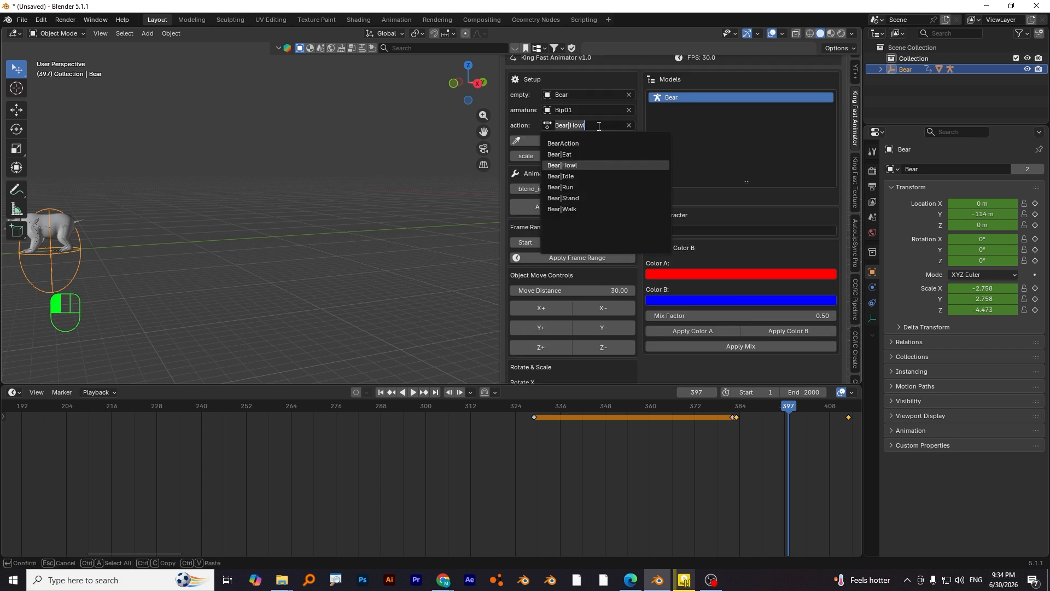
{"action": "left_click", "coordinate": [588, 185]}
{"action": "scroll", "coordinate": [613, 291], "scroll_direction": "down", "scroll_amount": 10}
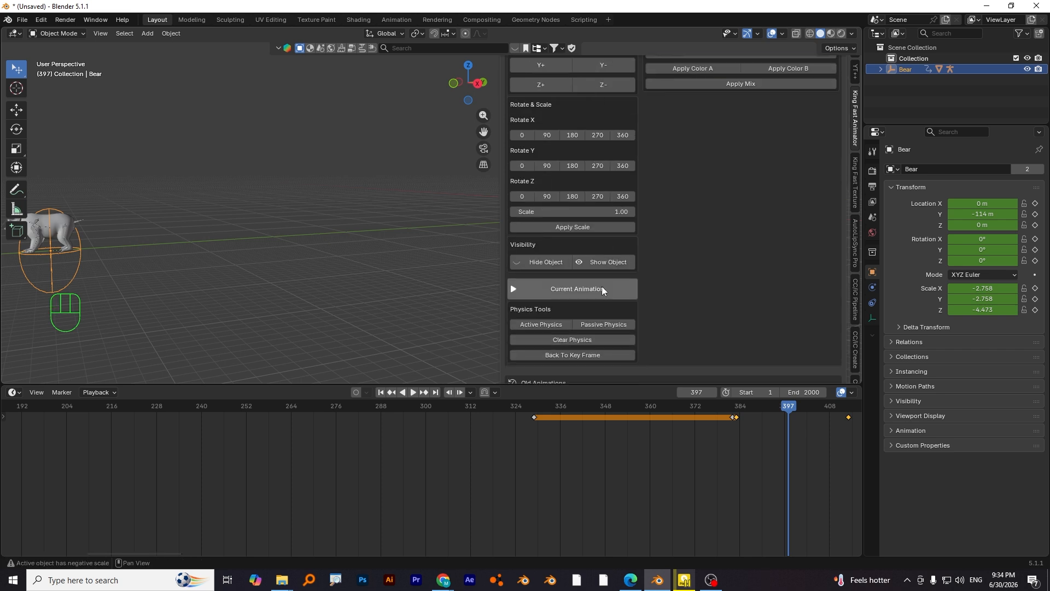
{"action": "left_click", "coordinate": [581, 290]}
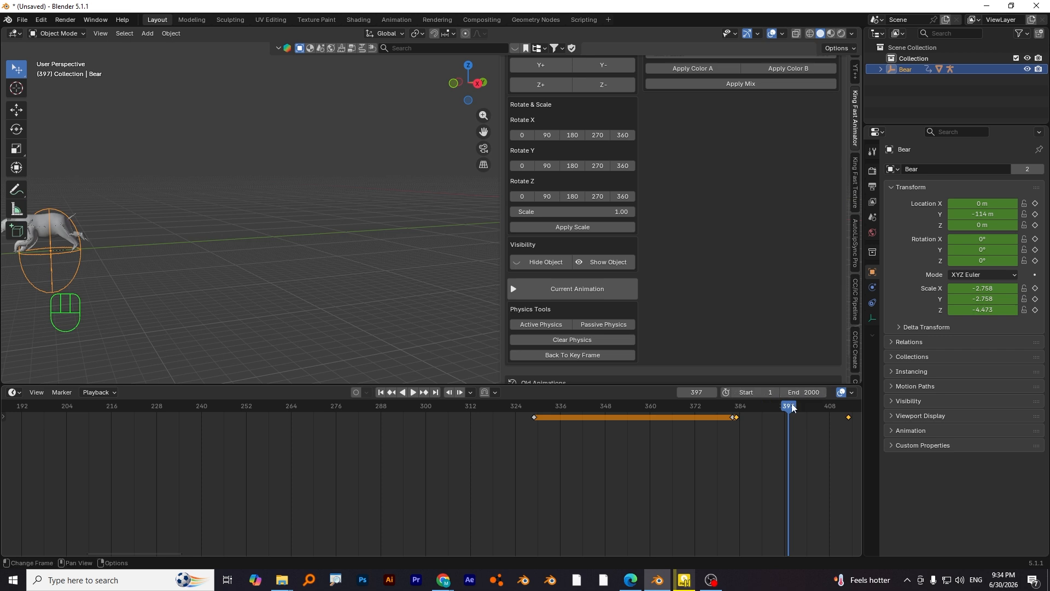
Play back the new run from about frame 384 to frame 429.
{"action": "left_click_drag", "start_coordinate": [792, 408], "coordinate": [740, 409]}
{"action": "key", "text": "space"}
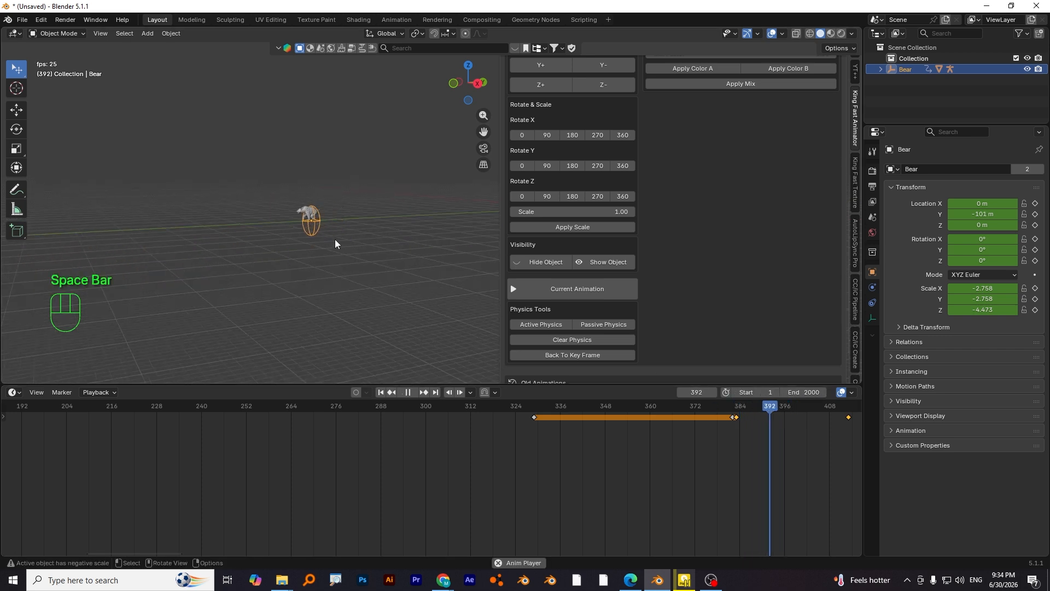
{"action": "key", "text": "space"}
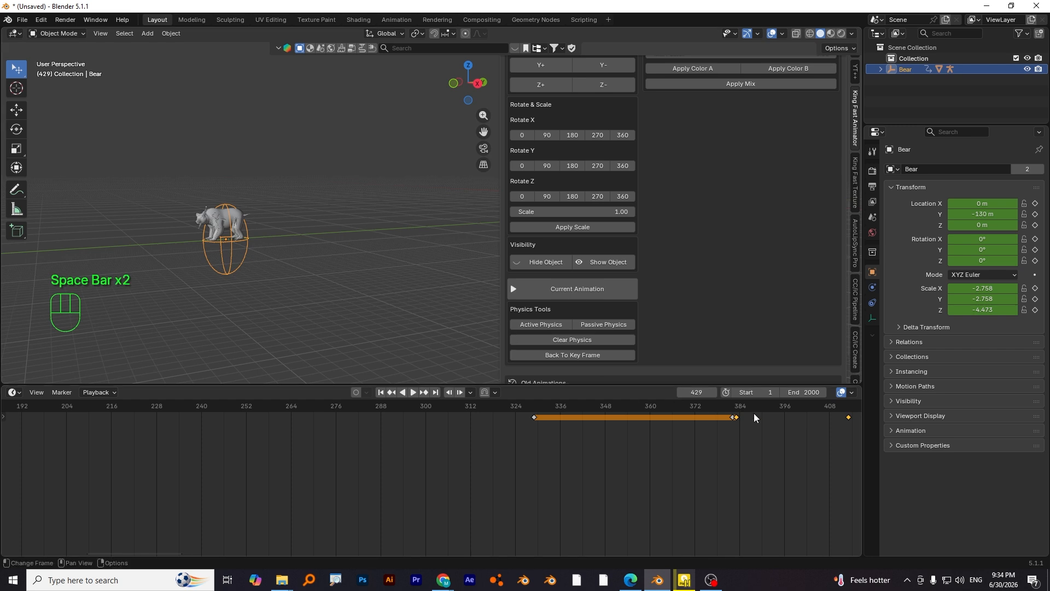
Try to apply passive physics to the Bear empty.
{"action": "scroll", "coordinate": [584, 258], "scroll_direction": "down", "scroll_amount": 2}
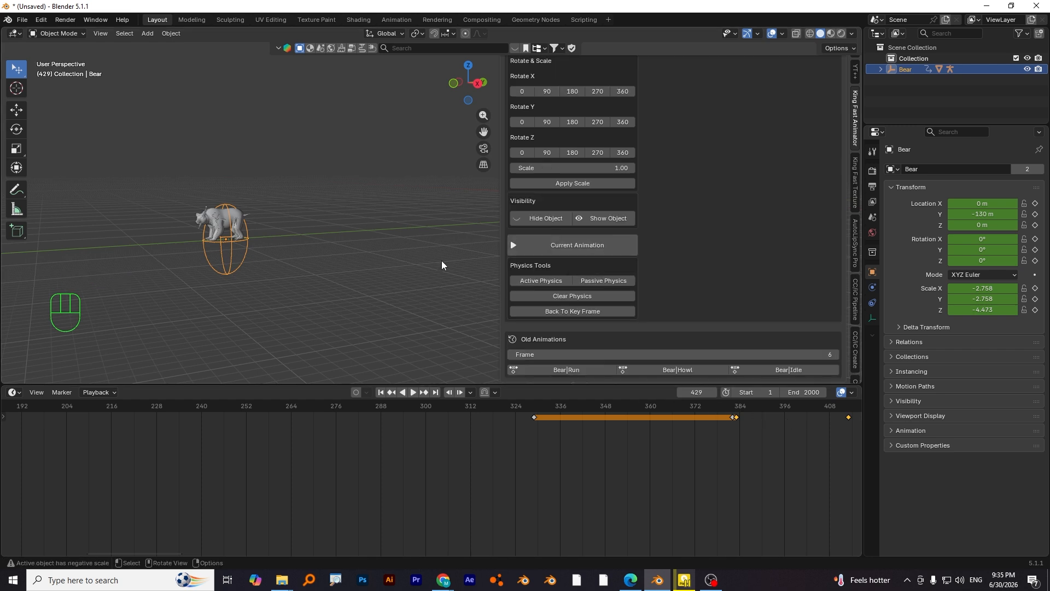
{"action": "left_click", "coordinate": [580, 280]}
{"action": "scroll", "coordinate": [659, 190], "scroll_direction": "up", "scroll_amount": 4}
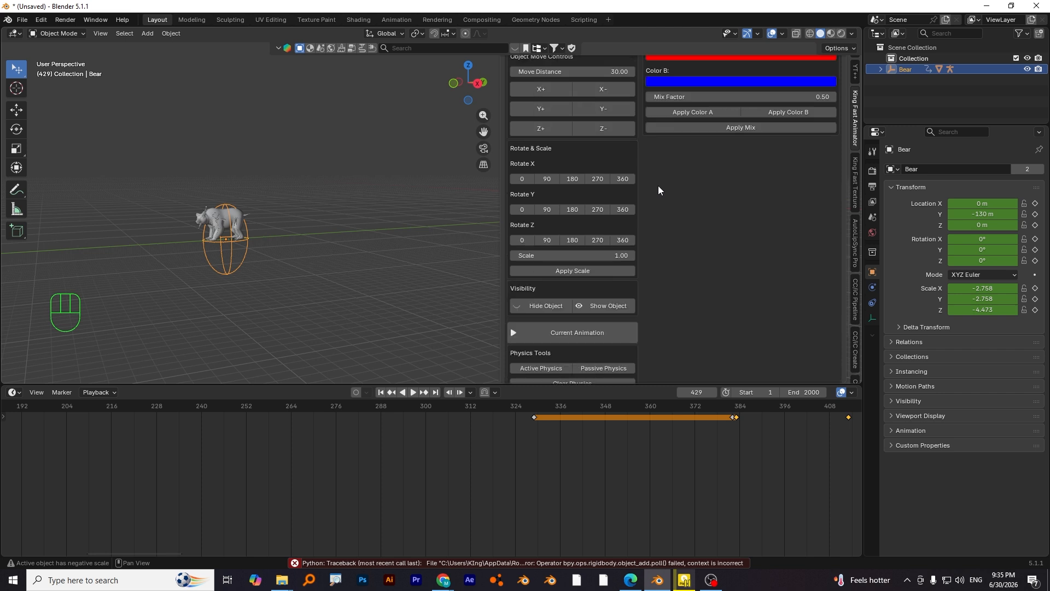
At frame 429, rotate the Bear empty around Z to 90, 180, 270 and finally 360 degrees.
{"action": "scroll", "coordinate": [607, 185], "scroll_direction": "up", "scroll_amount": 2}
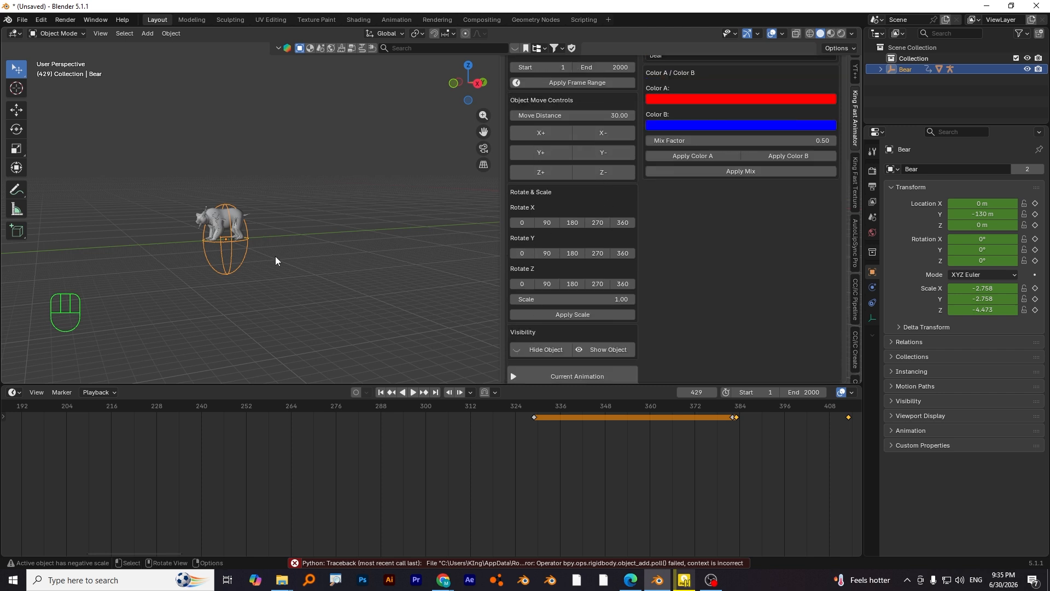
{"action": "left_click", "coordinate": [548, 284]}
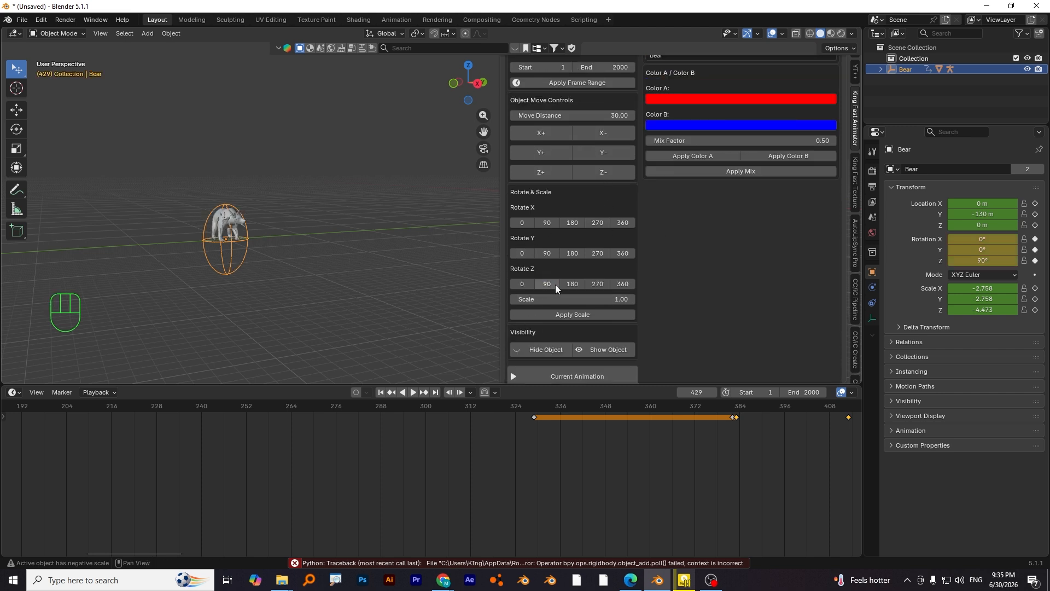
{"action": "left_click", "coordinate": [568, 285]}
{"action": "left_click", "coordinate": [597, 285]}
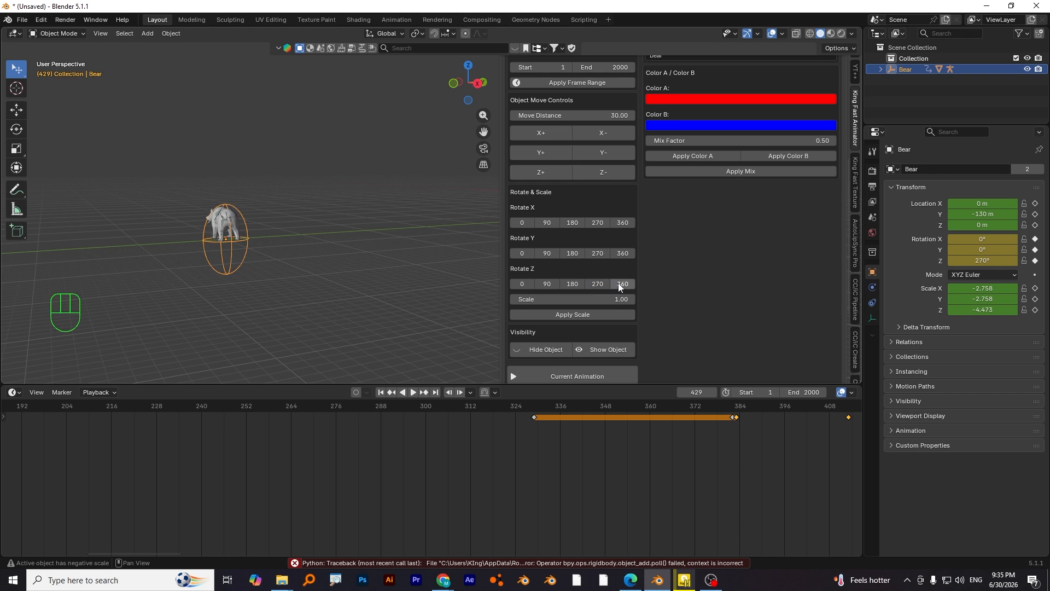
{"action": "left_click", "coordinate": [619, 285]}
Look over the King Fast Animator setup, movement, rotation, visibility and physics controls, and view the bear up close from the side.
{"action": "scroll", "coordinate": [250, 187], "scroll_direction": "up", "scroll_amount": 4}
{"action": "scroll", "coordinate": [593, 301], "scroll_direction": "down", "scroll_amount": 1}
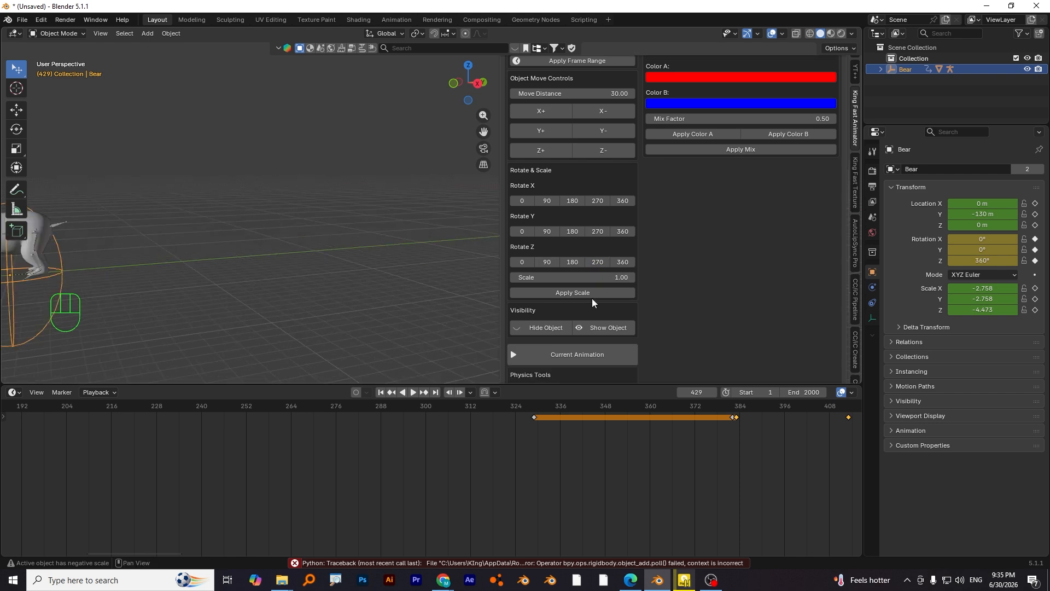
{"action": "scroll", "coordinate": [585, 326], "scroll_direction": "down", "scroll_amount": 5}
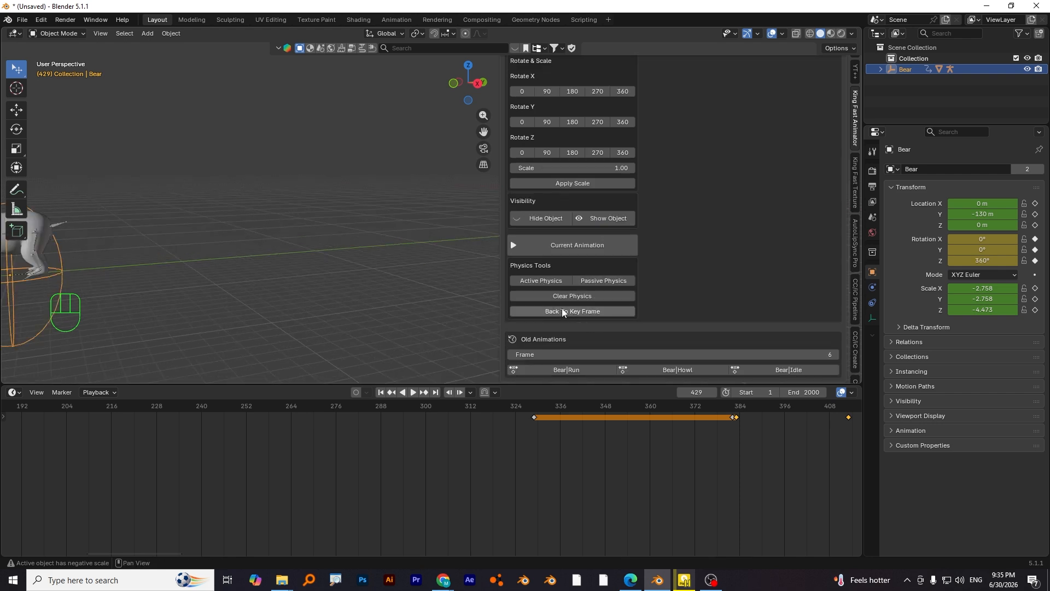
{"action": "scroll", "coordinate": [553, 282], "scroll_direction": "up", "scroll_amount": 9}
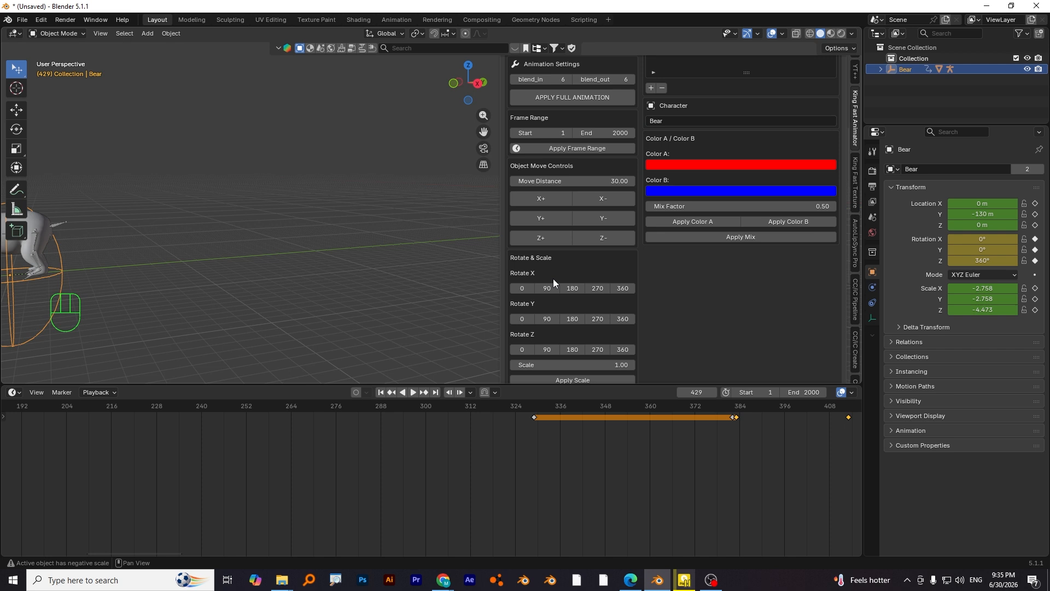
{"action": "scroll", "coordinate": [163, 273], "scroll_direction": "down", "scroll_amount": 7}
{"action": "left_click_drag", "start_coordinate": [241, 270], "coordinate": [397, 249], "text": "alt+shift"}
{"action": "scroll", "coordinate": [310, 271], "scroll_direction": "up", "scroll_amount": 6}
{"action": "scroll", "coordinate": [663, 203], "scroll_direction": "up", "scroll_amount": 7}
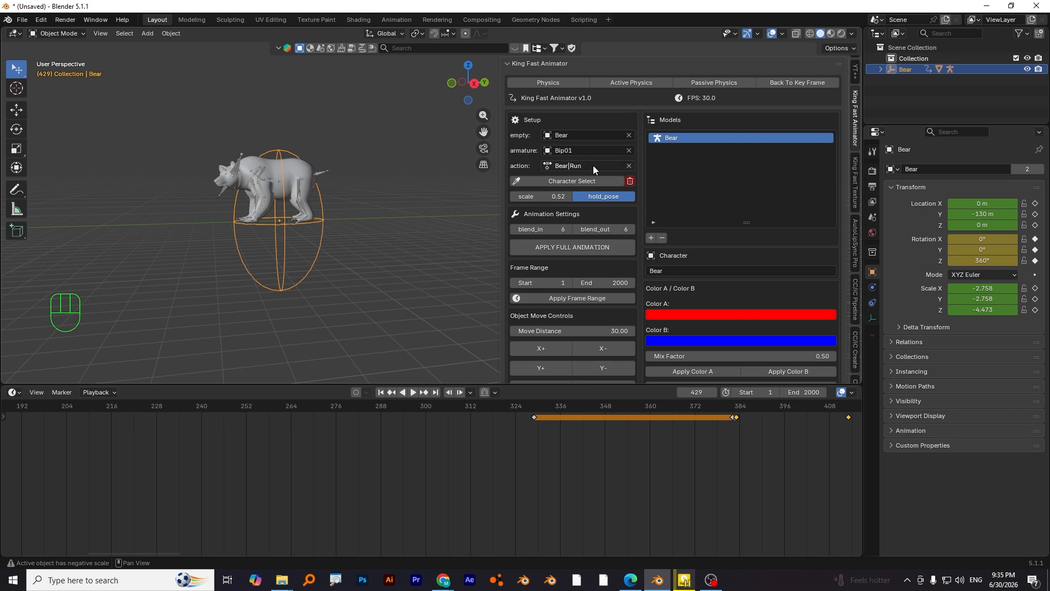
{"action": "scroll", "coordinate": [578, 243], "scroll_direction": "down", "scroll_amount": 8}
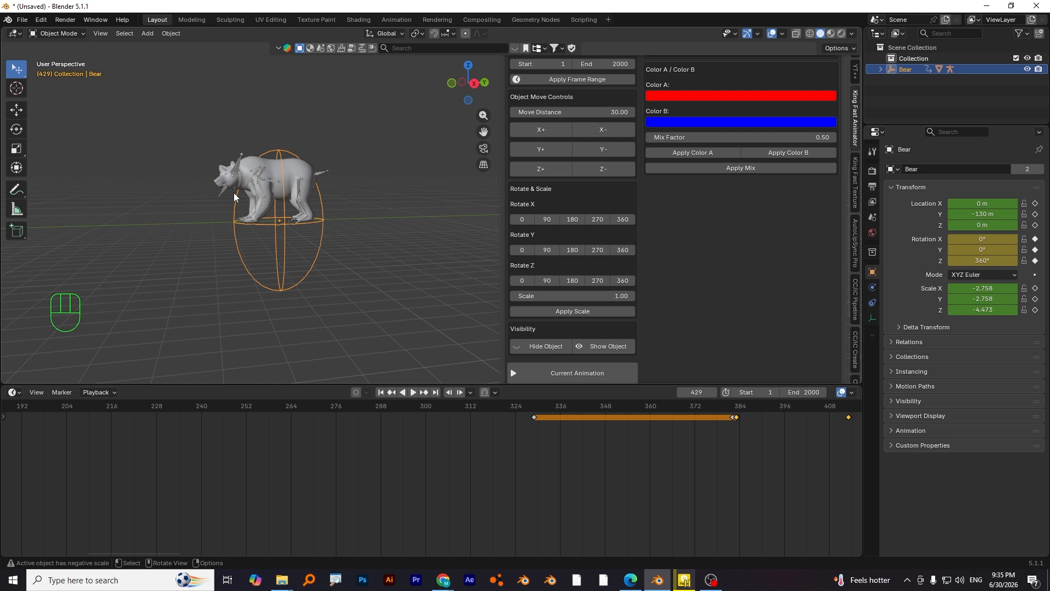
{"action": "scroll", "coordinate": [622, 247], "scroll_direction": "up", "scroll_amount": 10}
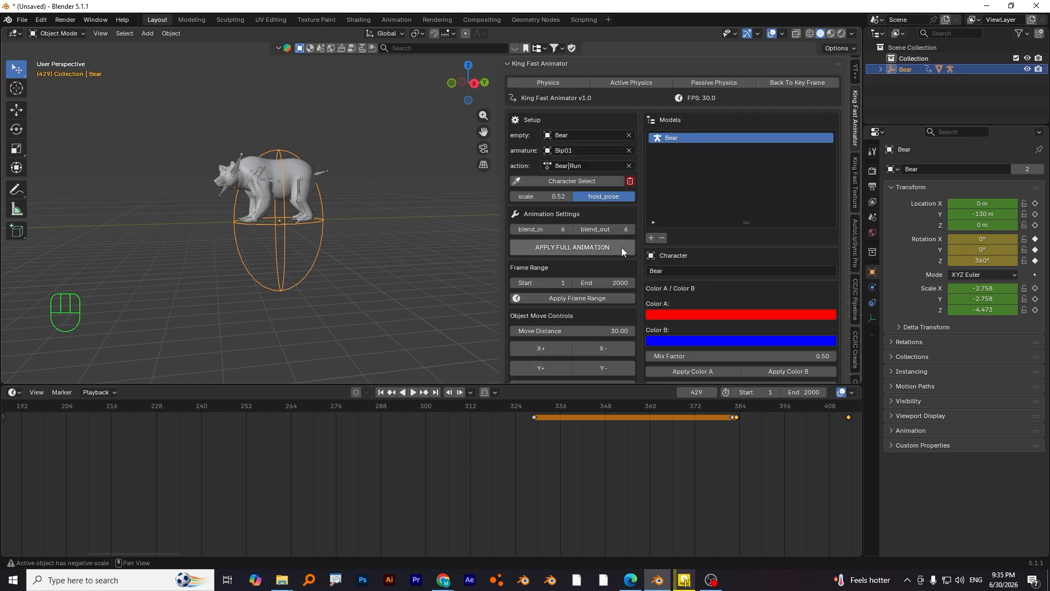